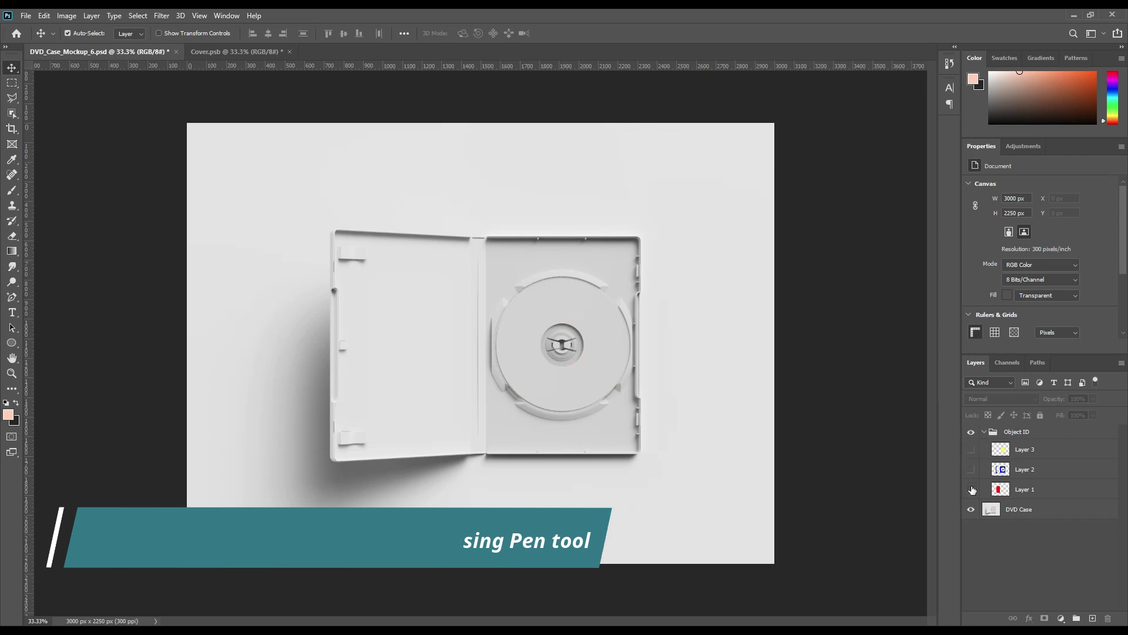
# - Show and hide Layer 1, Layer 2 and Layer 3 in the Object ID group to examine the areas they mark
pyautogui.click(972, 490)
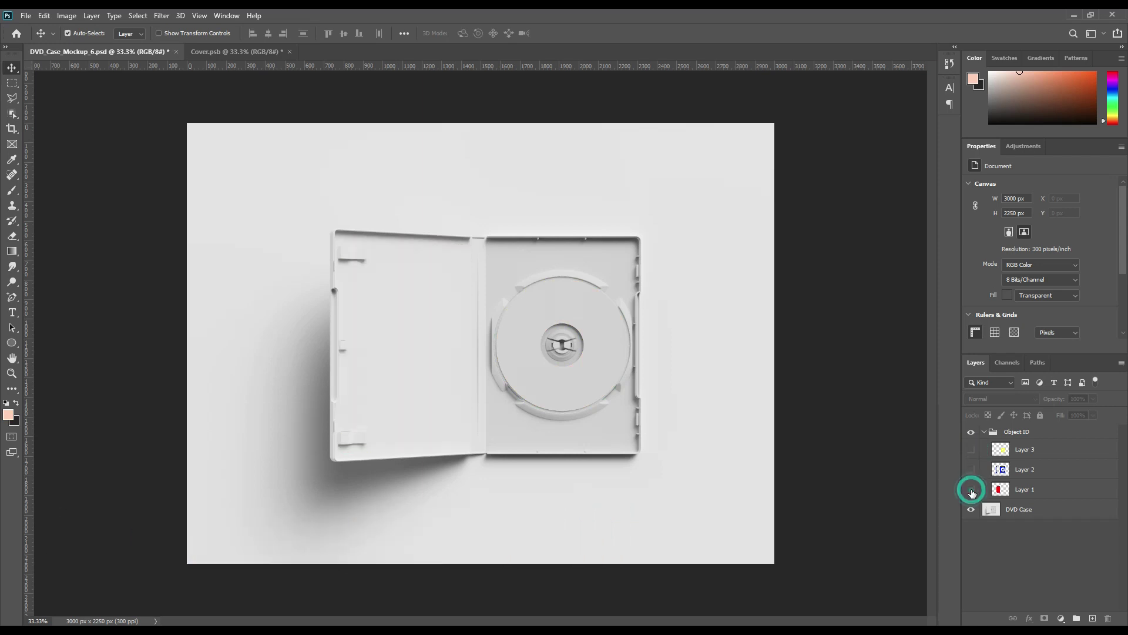
pyautogui.click(971, 489)
pyautogui.click(972, 471)
pyautogui.click(972, 450)
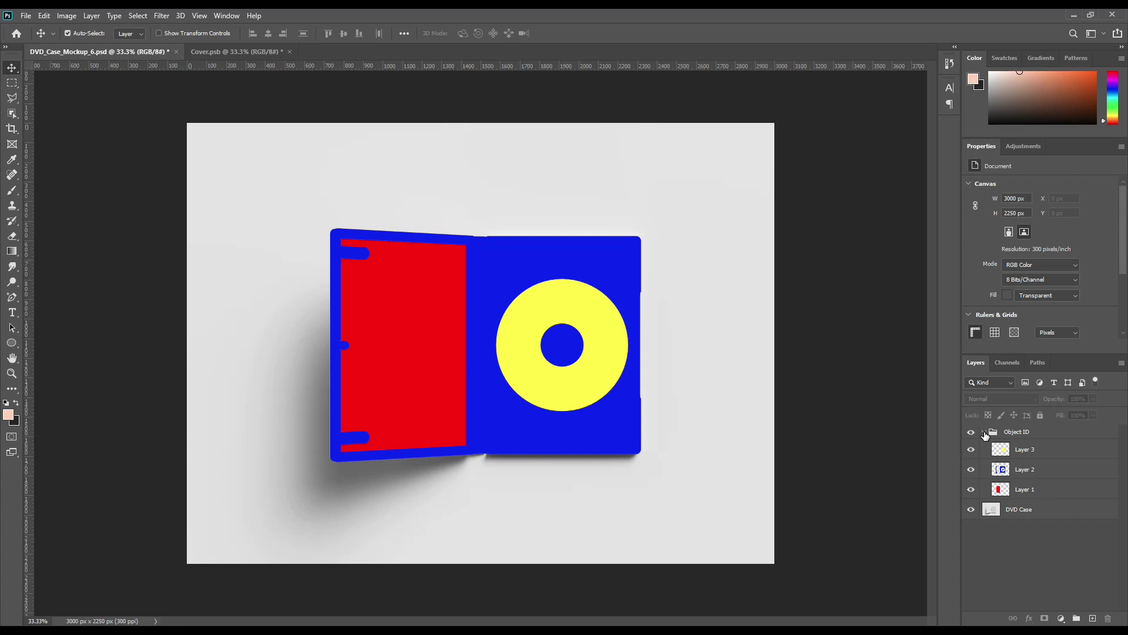
pyautogui.click(972, 489)
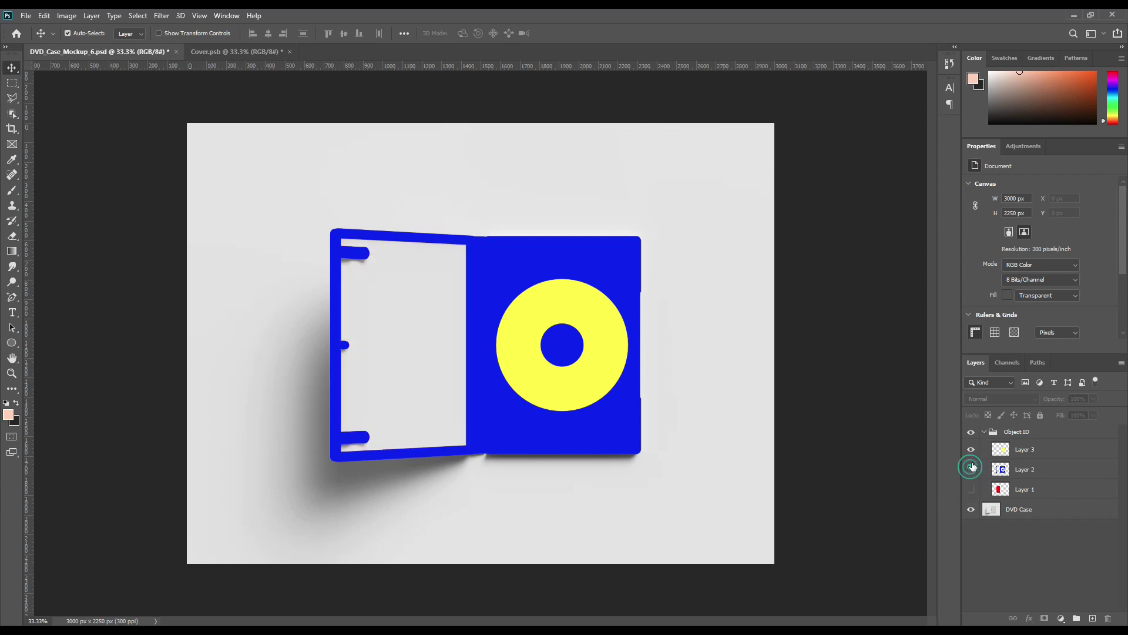
pyautogui.click(971, 469)
pyautogui.click(973, 453)
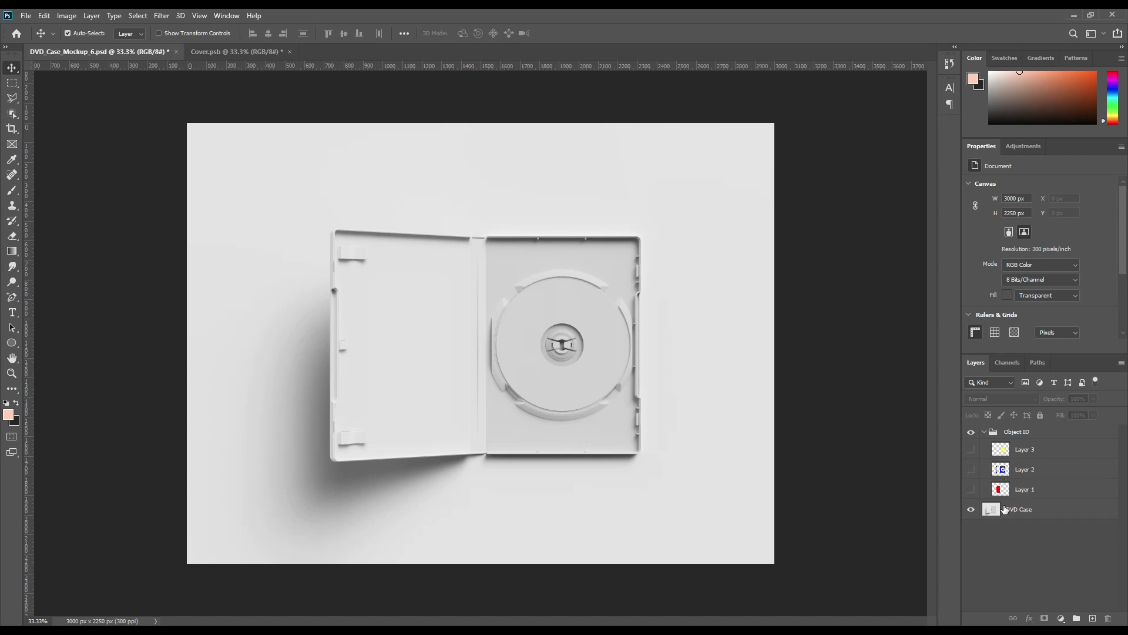
# - Load the outline of Layer 2 as a selection, leave that layer hidden and collapse the Object ID group
pyautogui.keyDown('ctrl'); pyautogui.click(1003, 470); pyautogui.keyUp('ctrl')
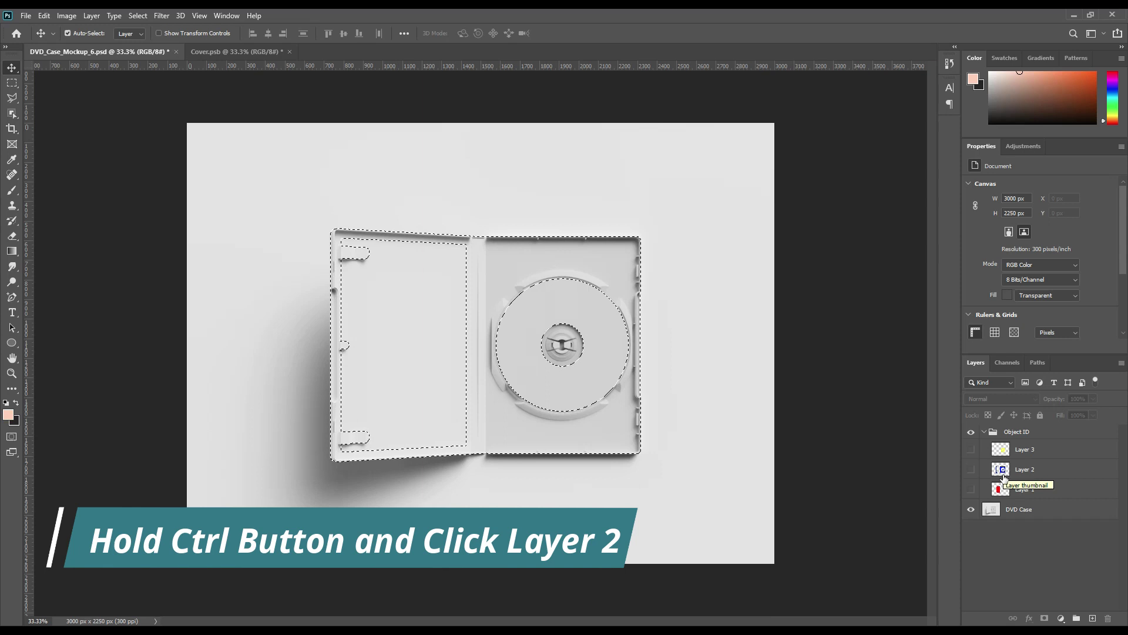
pyautogui.click(971, 469)
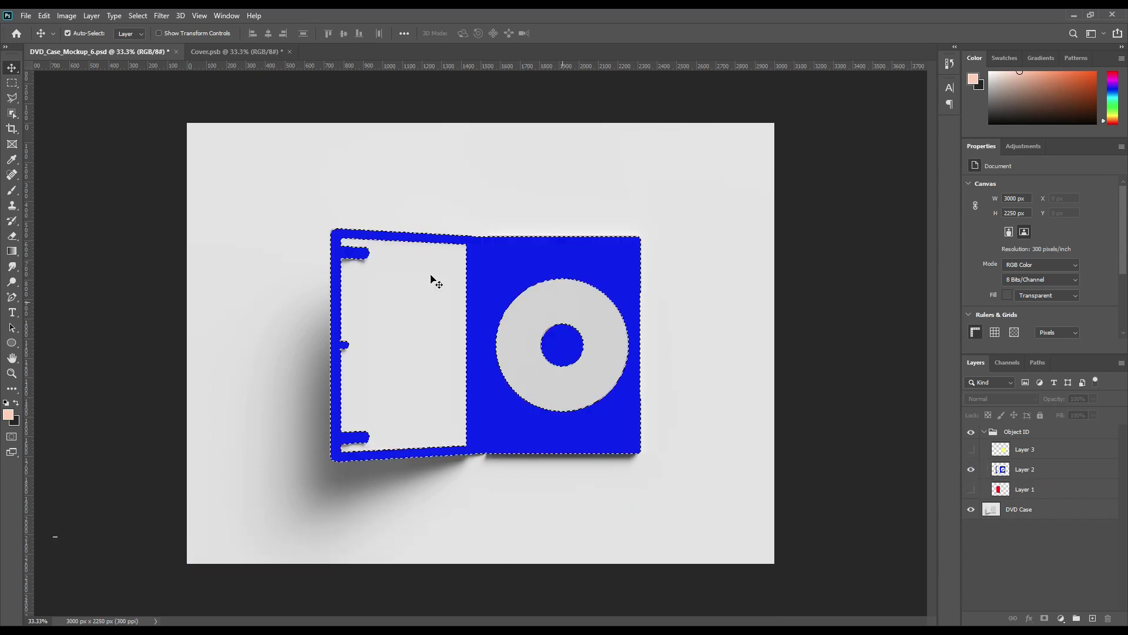
pyautogui.click(971, 469)
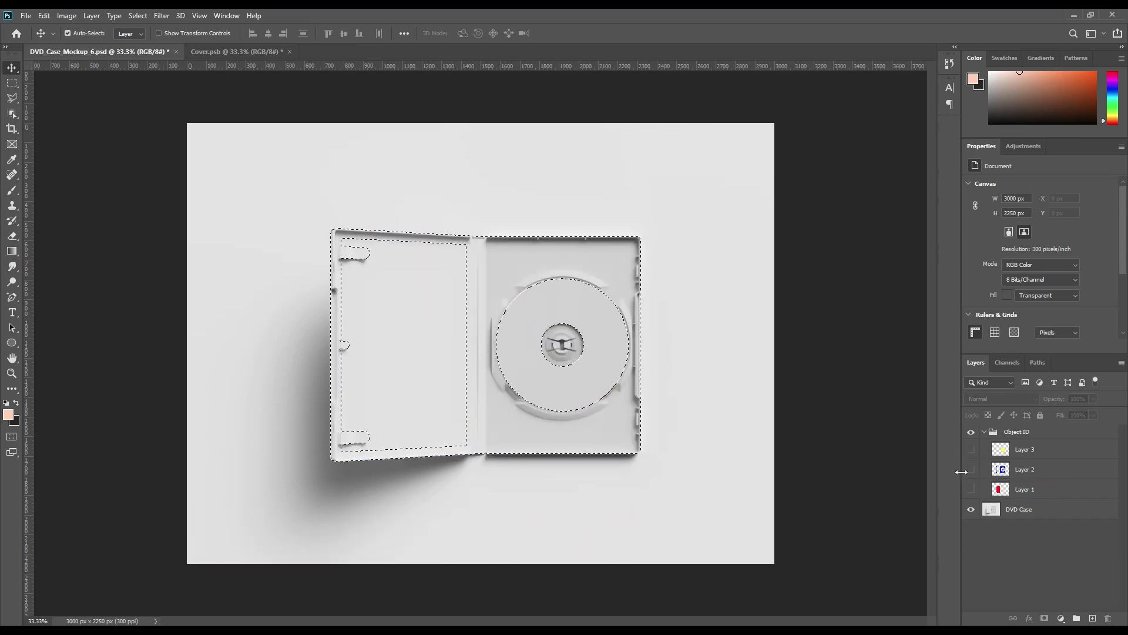
pyautogui.click(1019, 515)
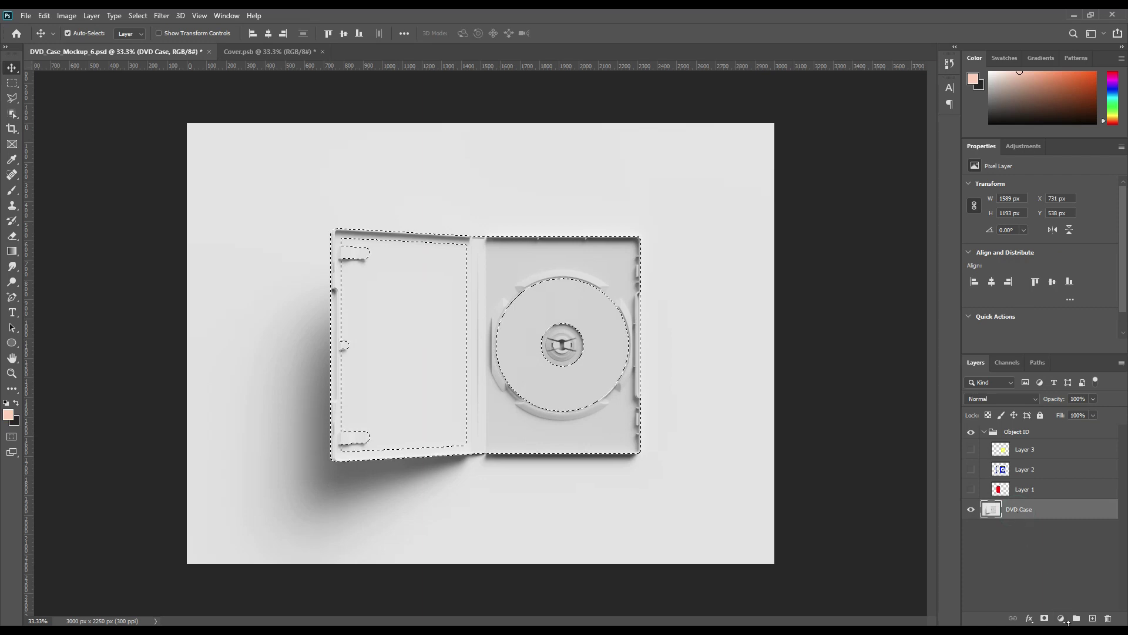
pyautogui.click(999, 431)
pyautogui.click(985, 432)
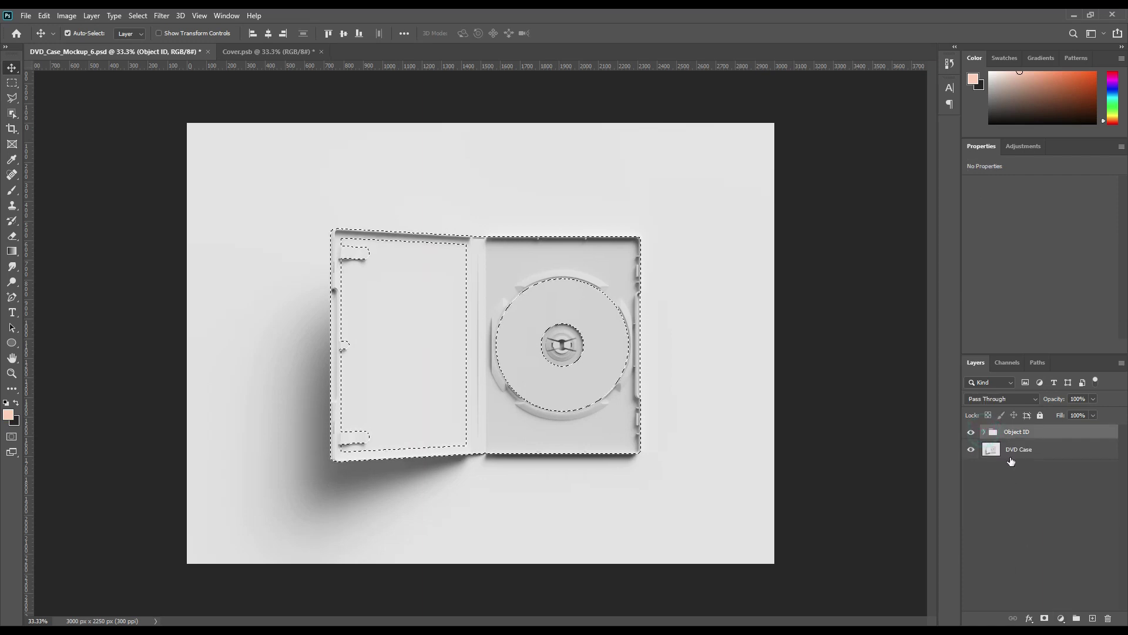
# - Add a Solid Color fill layer with colour 212121 above the DVD Case layer, keeping its blend mode Normal
pyautogui.click(1012, 459)
pyautogui.click(1061, 618)
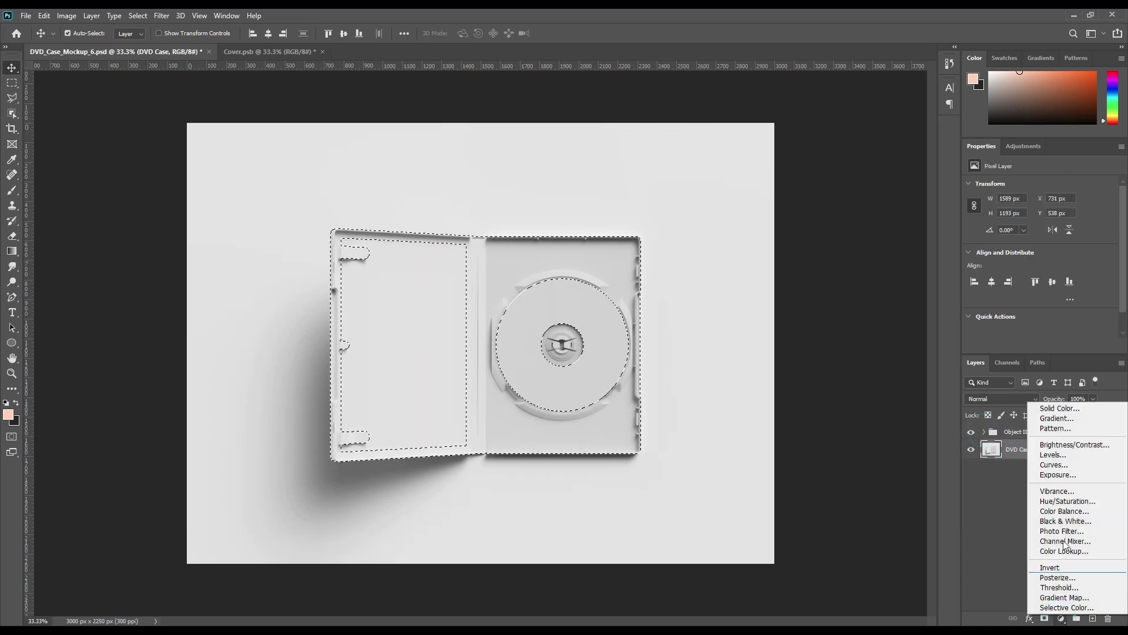
pyautogui.click(1067, 411)
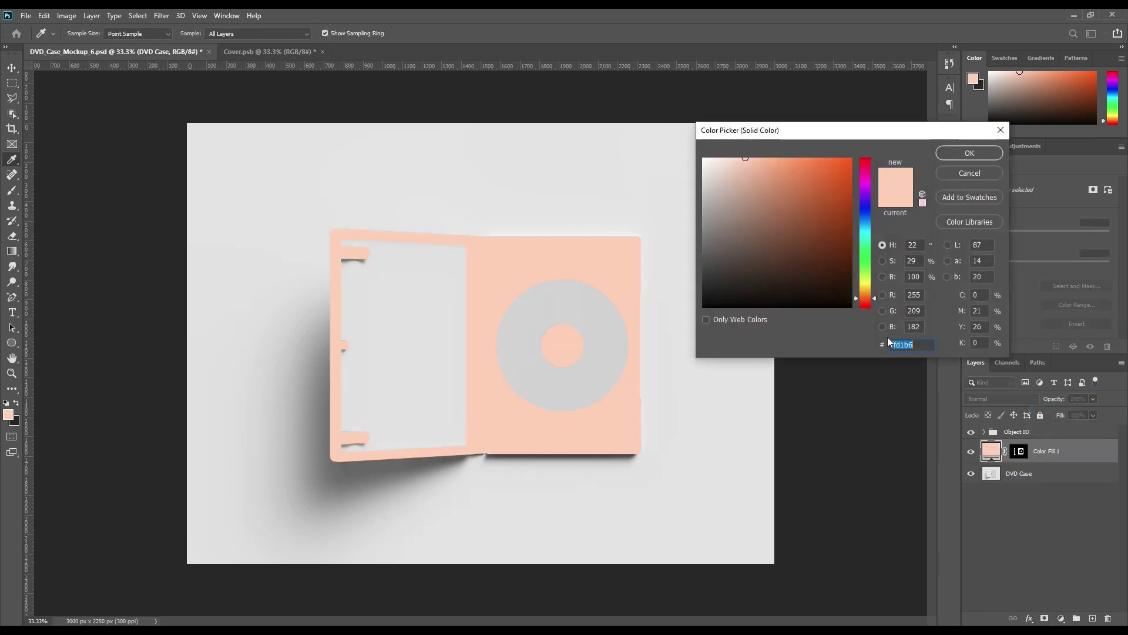
pyautogui.write('212121')
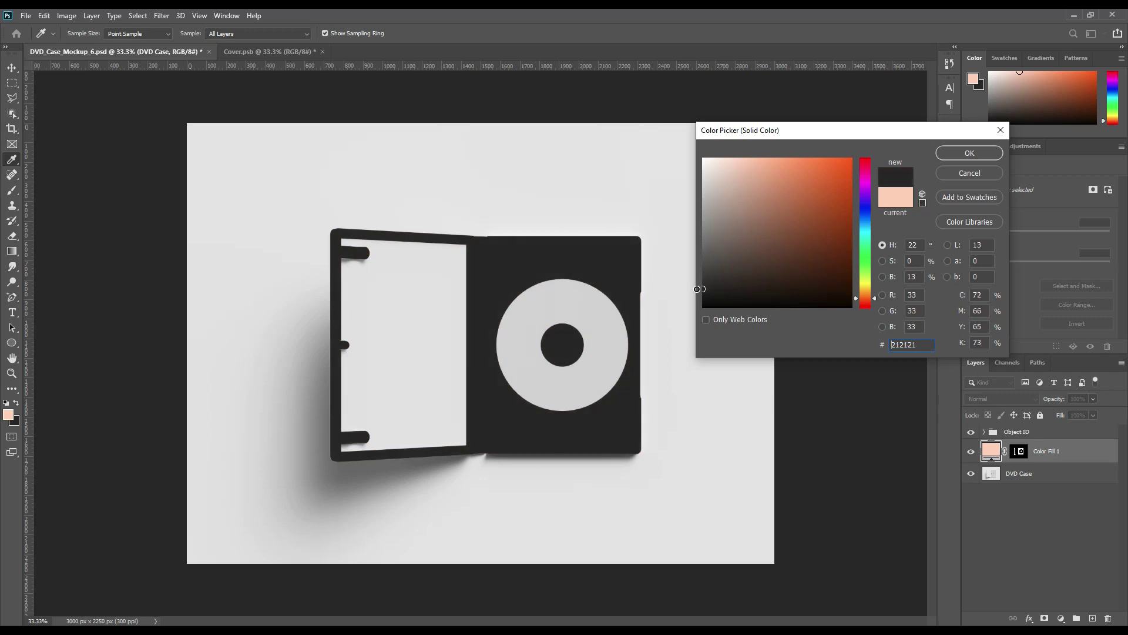
pyautogui.moveTo(697, 290); pyautogui.dragTo(703, 294)
pyautogui.click(971, 153)
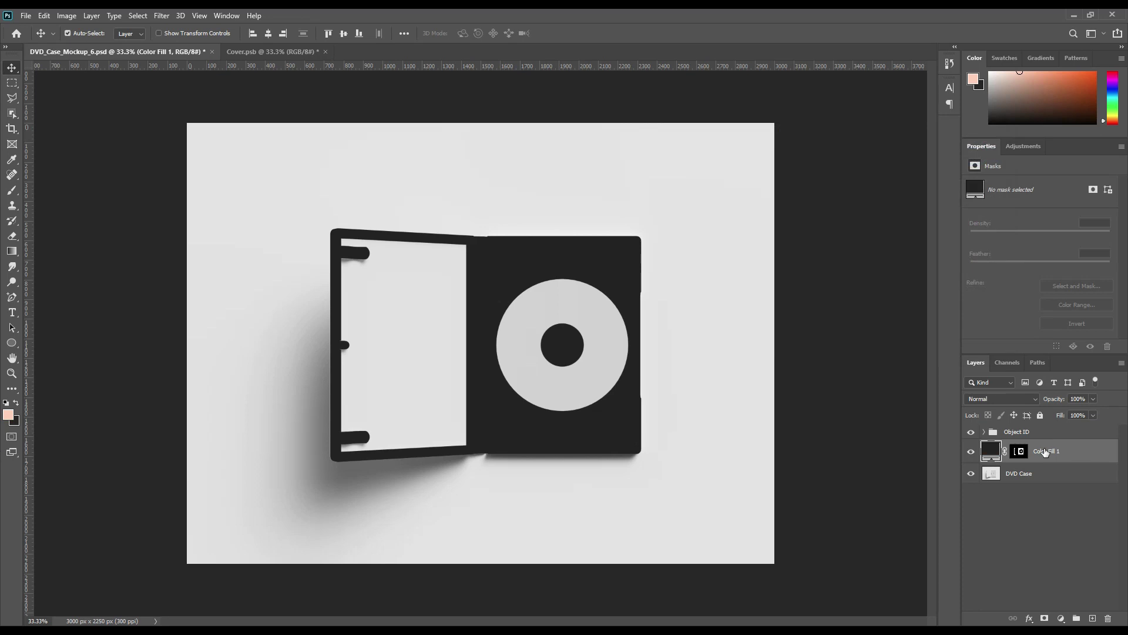
pyautogui.click(1013, 398)
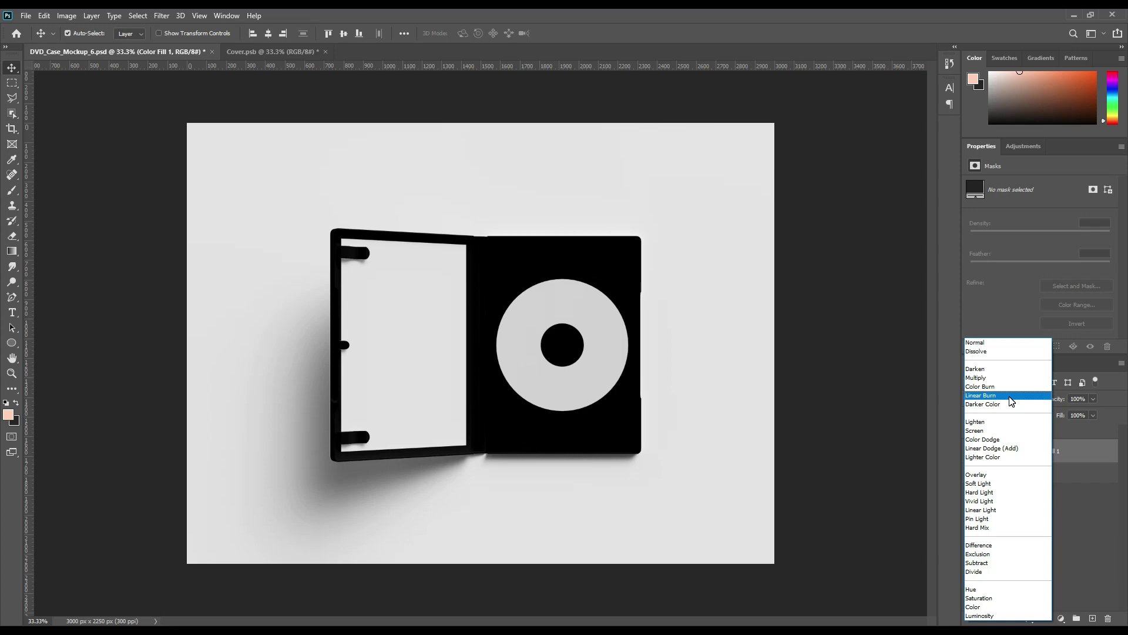
pyautogui.click(980, 342)
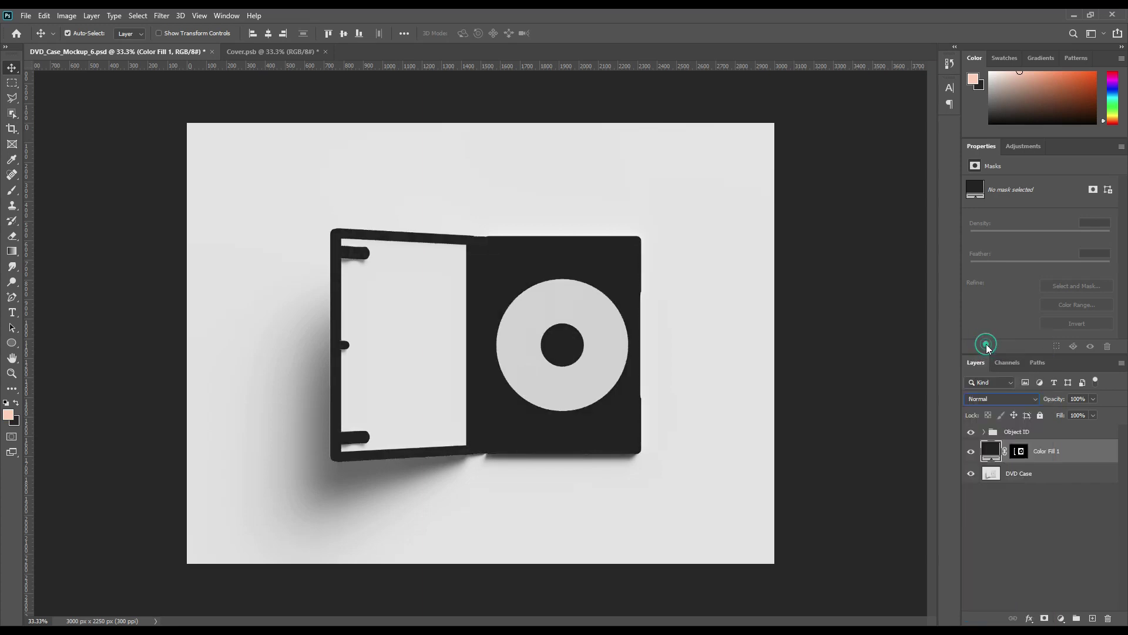
# - Copy the fill mask's area from the DVD Case layer to a new layer and place it above Color Fill 1
pyautogui.keyDown('ctrl'); pyautogui.click(1023, 453); pyautogui.keyUp('ctrl')
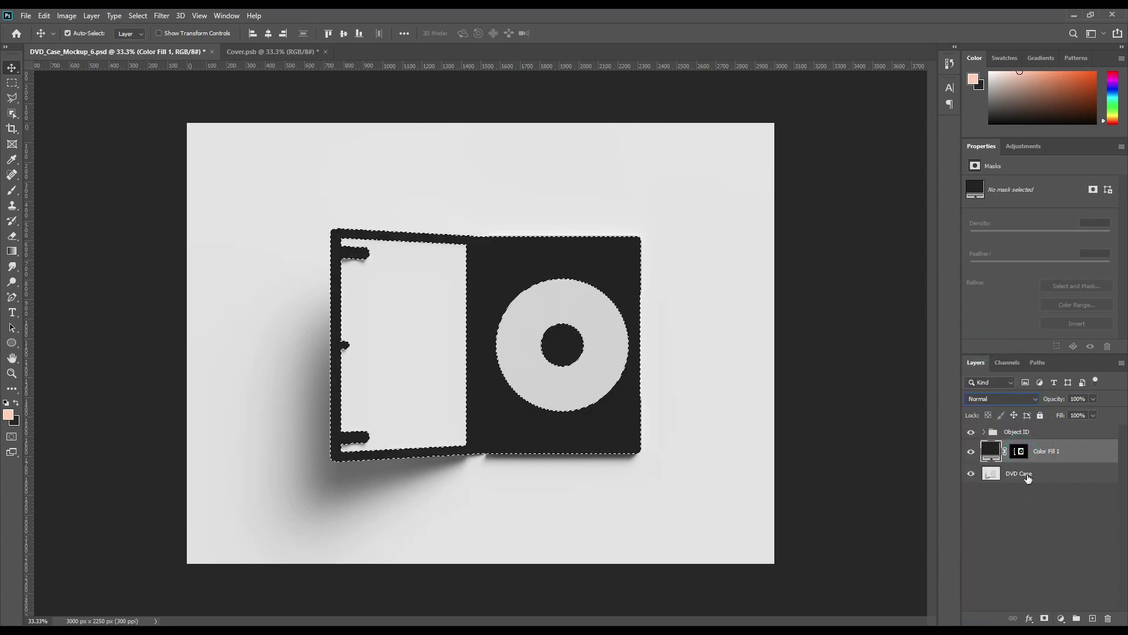
pyautogui.click(1028, 476)
pyautogui.hotkey('ctrl', 'j')
pyautogui.moveTo(1028, 477); pyautogui.dragTo(1050, 458)
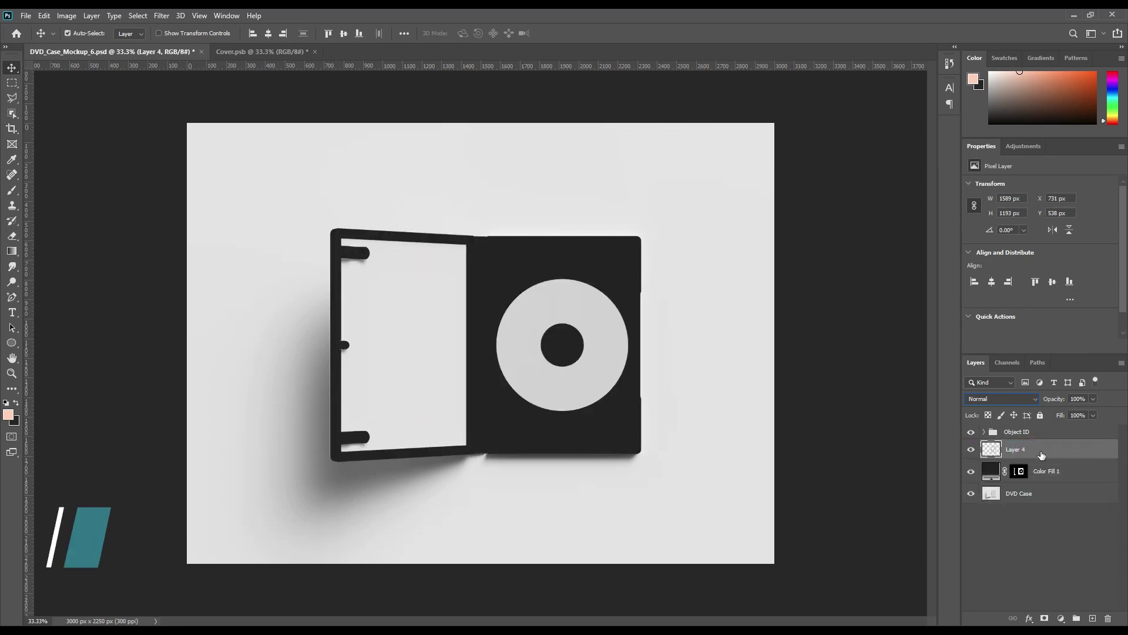
# - Duplicate the copied case layer twice and hide both duplicates
pyautogui.hotkey('ctrl', 'j')
pyautogui.hotkey('ctrl', 'j')
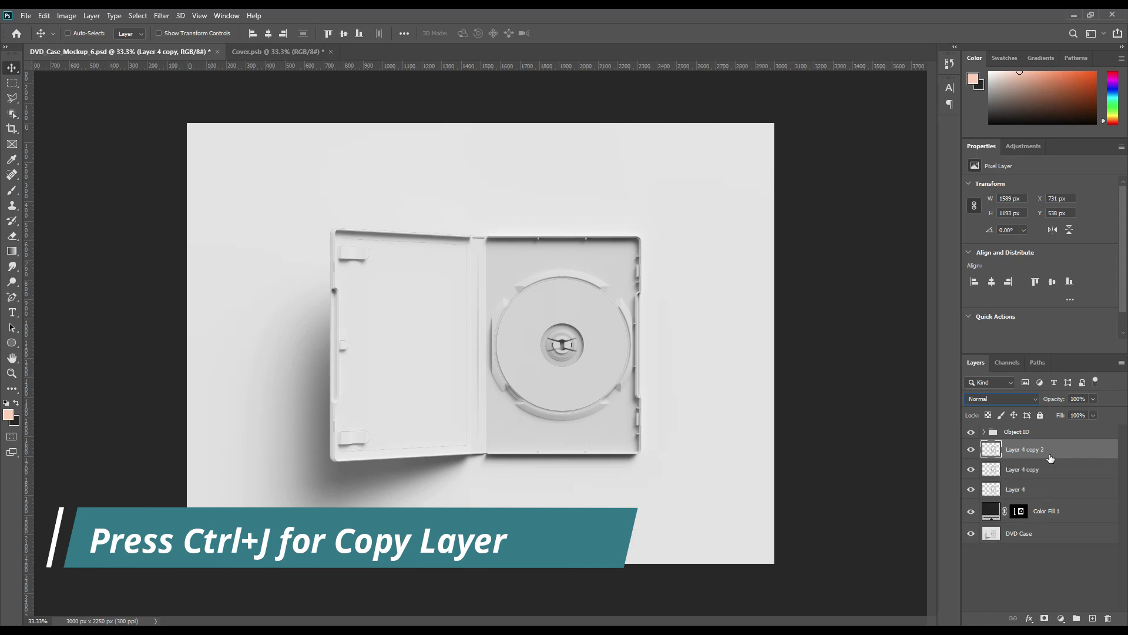
pyautogui.click(970, 449)
pyautogui.click(971, 469)
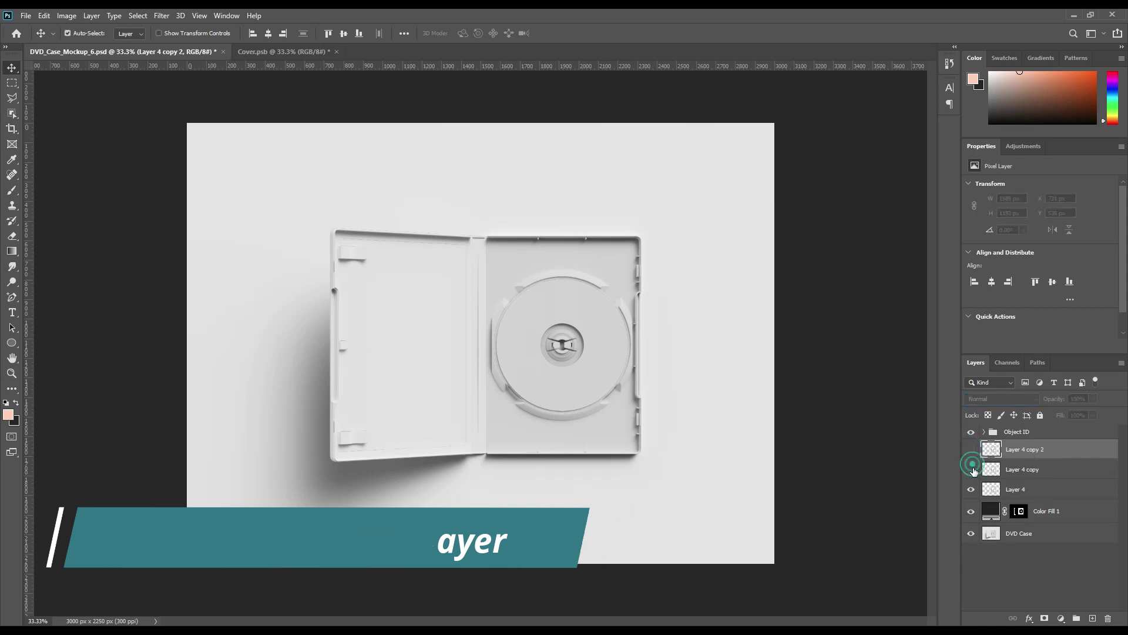
# - Set Layer 4's blend mode to Linear Burn, and show Layer 4 copy with the blend mode Linear Dodge (Add)
pyautogui.click(1015, 489)
pyautogui.click(1009, 396)
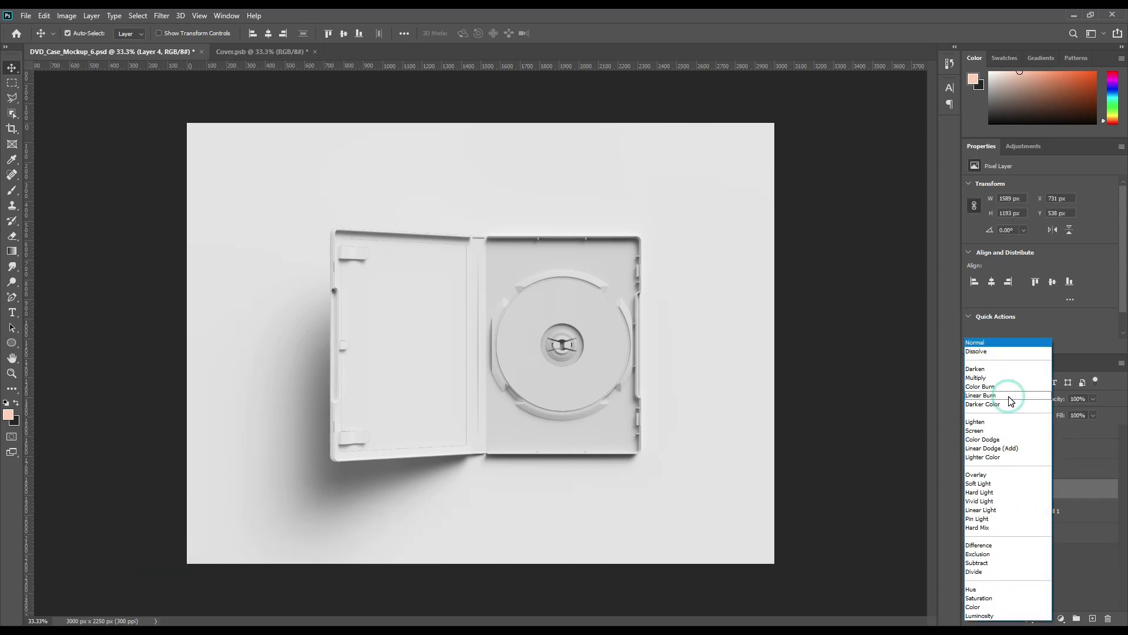
pyautogui.click(995, 396)
pyautogui.click(971, 469)
pyautogui.click(1026, 470)
pyautogui.click(1014, 400)
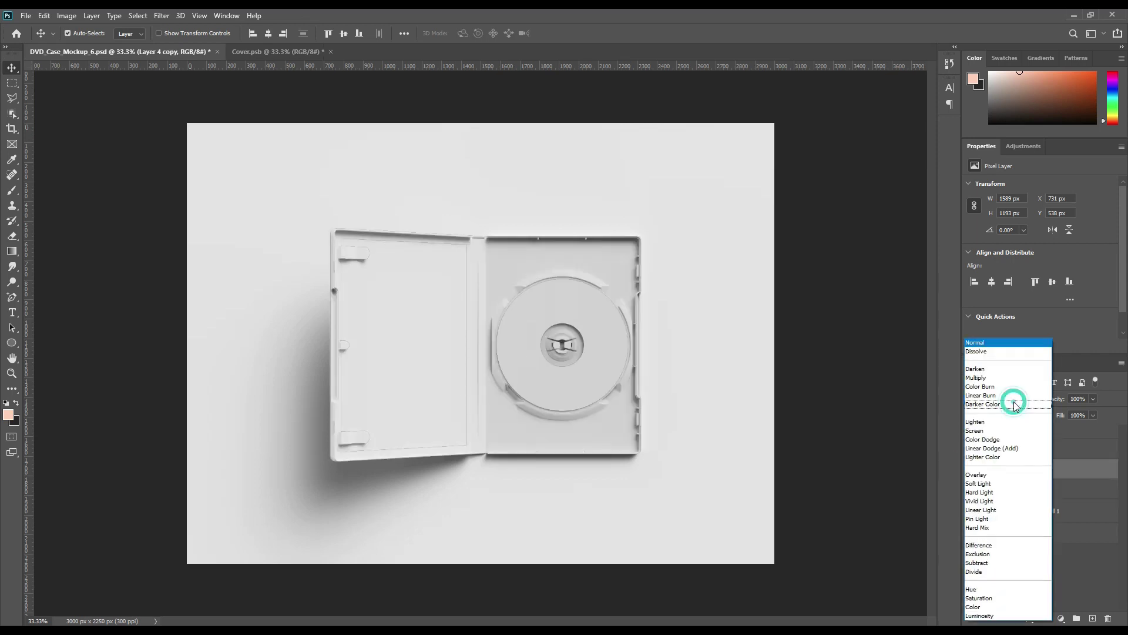
pyautogui.click(1001, 448)
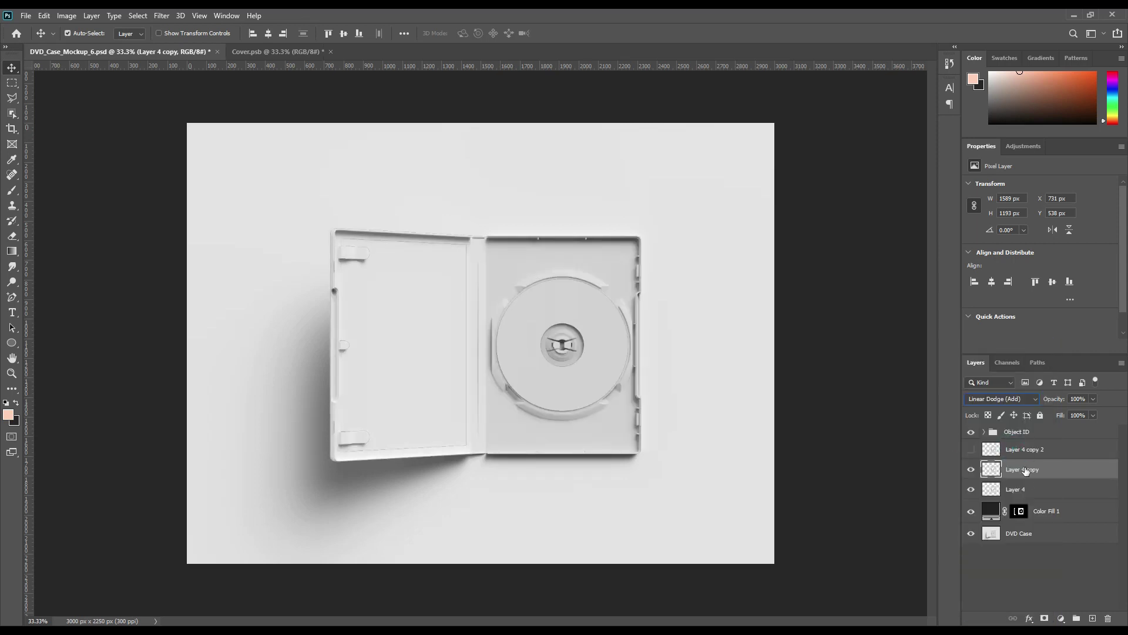
# - Rename Layer 4 as Shadow, Layer 4 copy as Midtone and Layer 4 copy 2 as Light
pyautogui.doubleClick(1019, 488)
pyautogui.press('BackSpace')
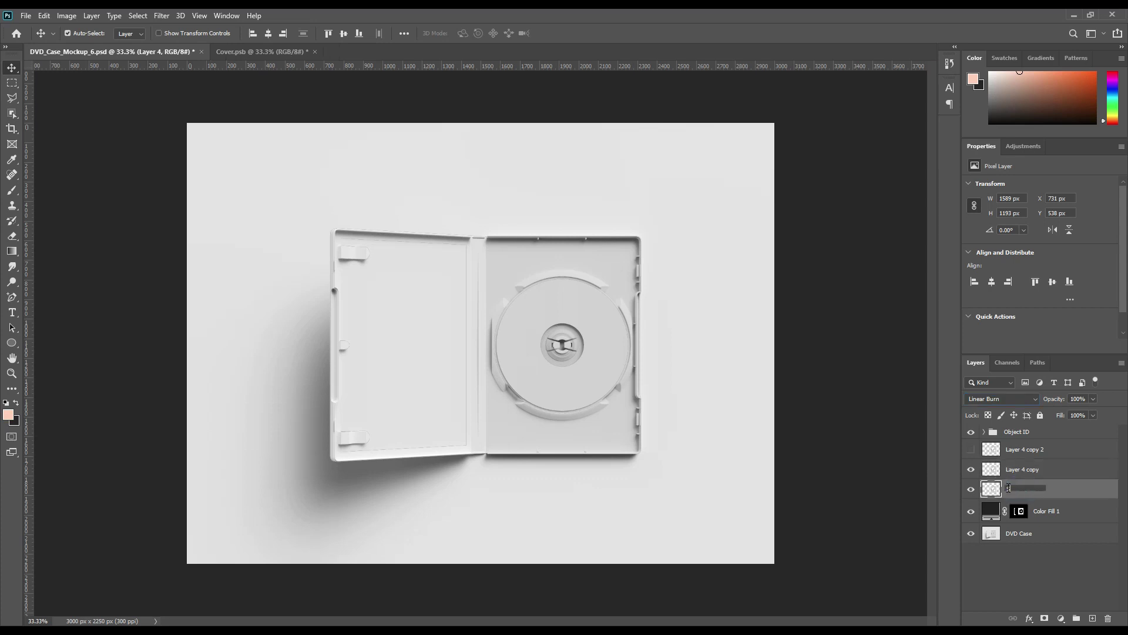
pyautogui.write('Shadow')
pyautogui.press('Return')
pyautogui.doubleClick(1022, 472)
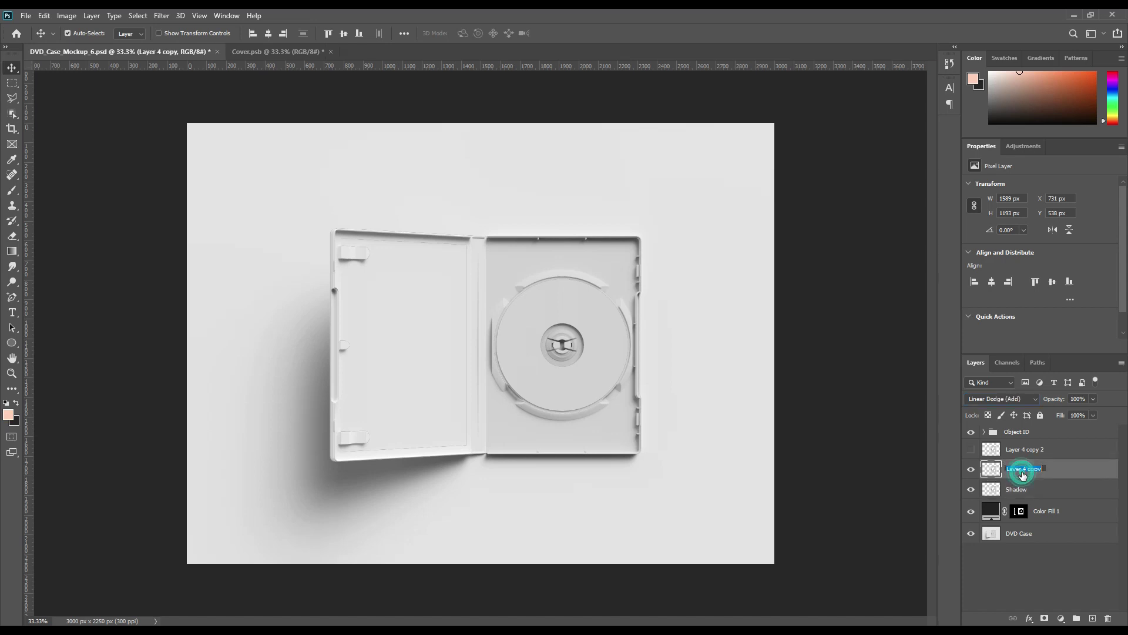
pyautogui.write('Midtone')
pyautogui.press('Return')
pyautogui.doubleClick(1030, 450)
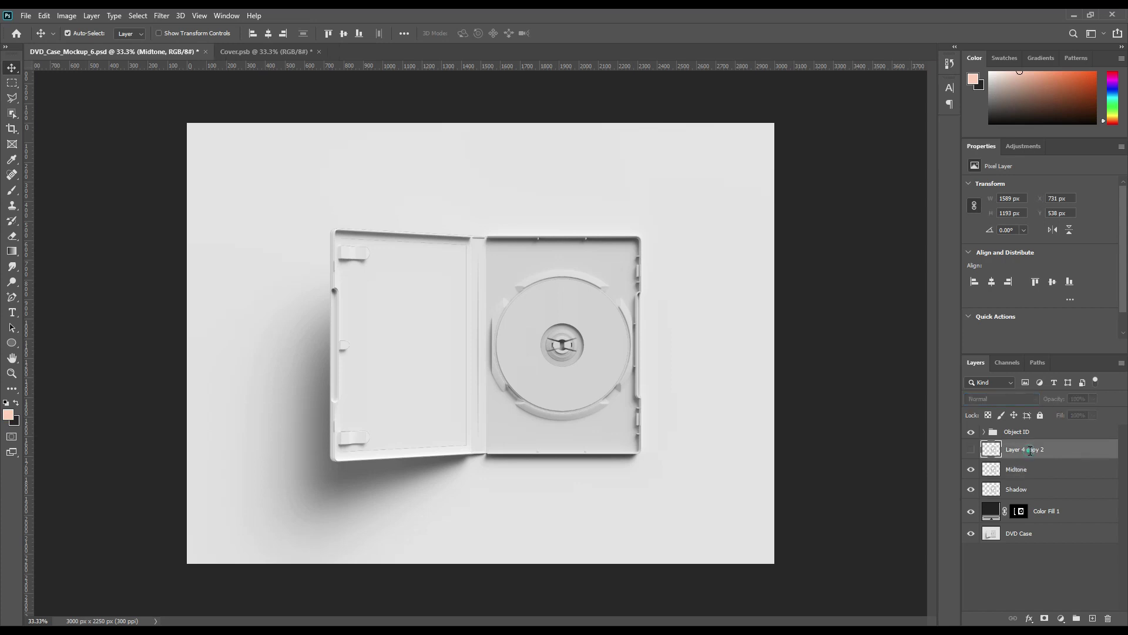
pyautogui.write('Light')
pyautogui.press('Return')
# - Apply a Levels adjustment to the Midtone layer with black input level 178 and white output level 144
pyautogui.click(1019, 473)
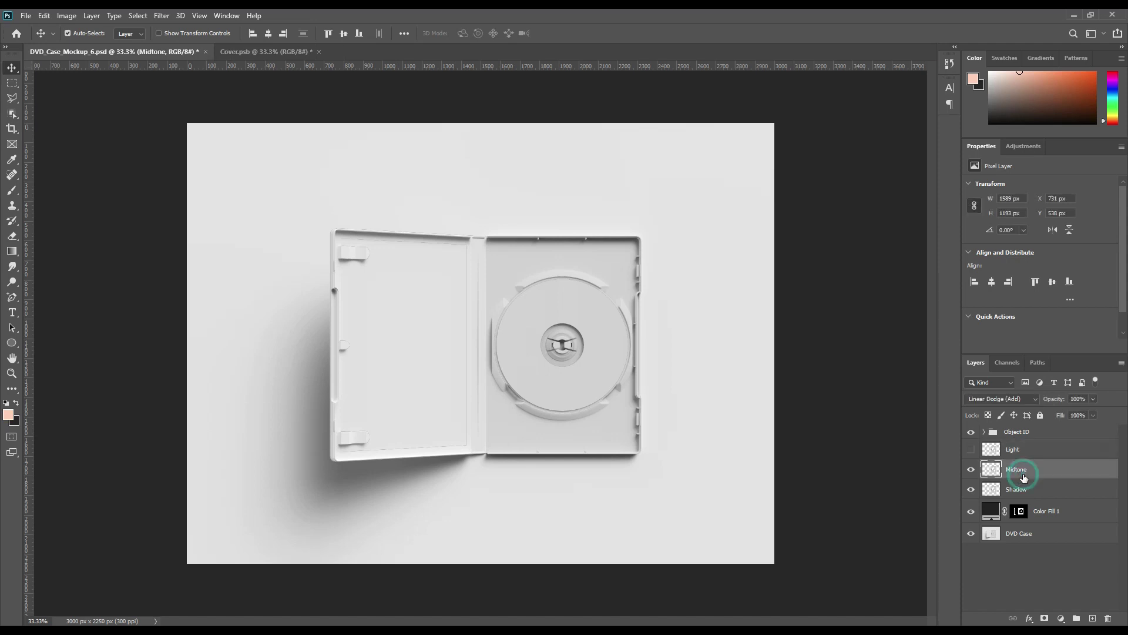
pyautogui.click(66, 16)
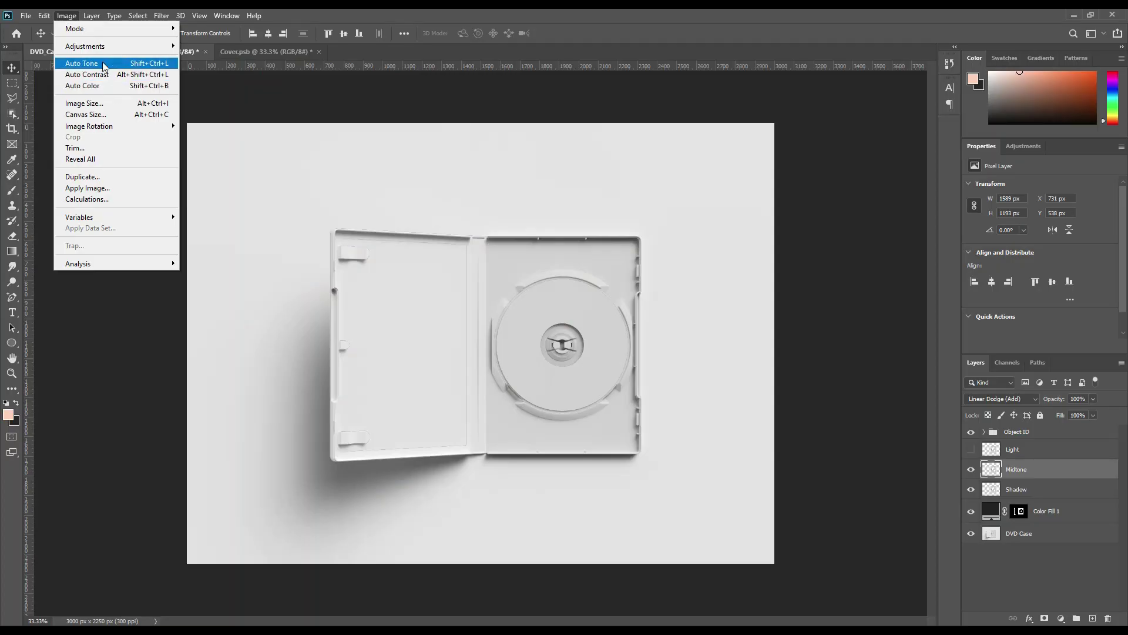
pyautogui.moveTo(107, 47)
pyautogui.click(214, 56)
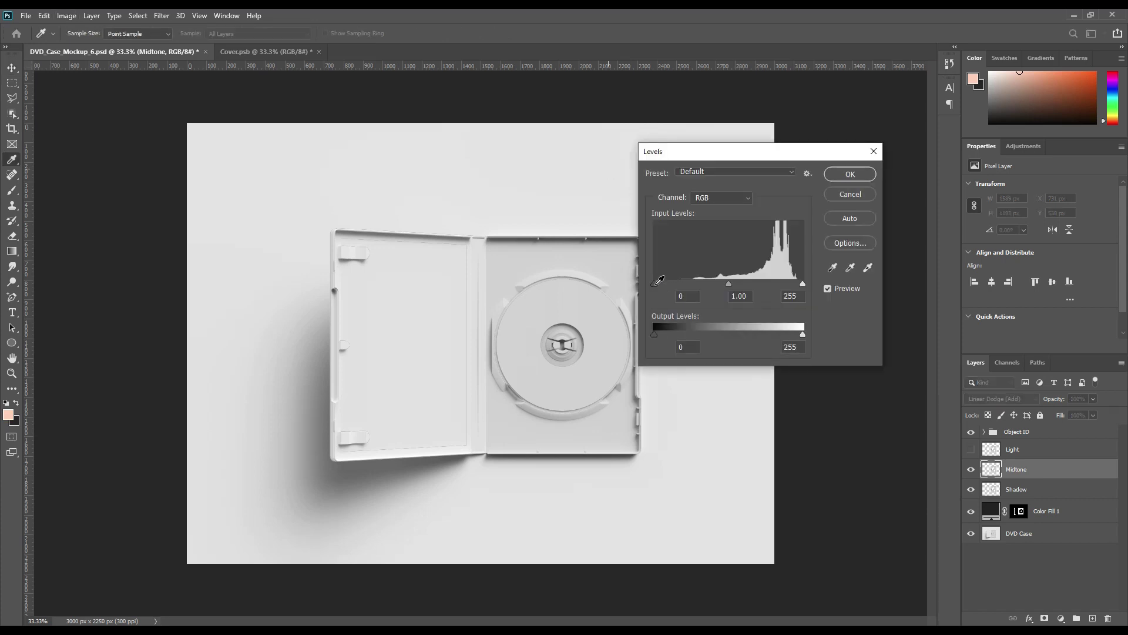
pyautogui.moveTo(655, 283); pyautogui.dragTo(766, 285)
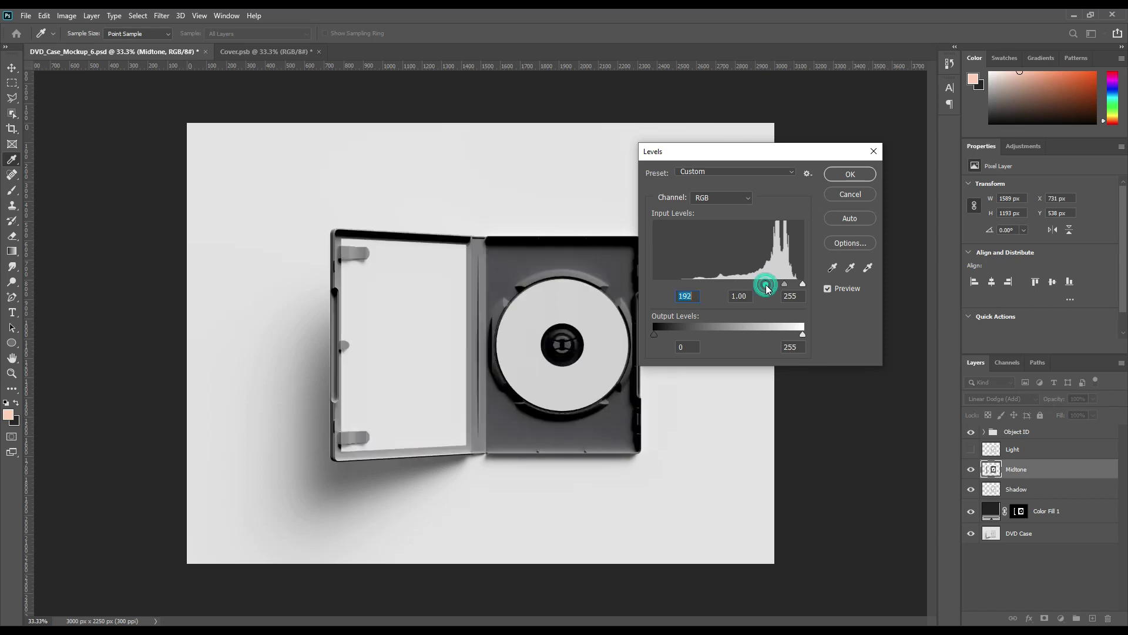
pyautogui.moveTo(766, 284)
pyautogui.mouseDown()
pyautogui.moveTo(775, 285)
pyautogui.moveTo(758, 286)
pyautogui.mouseUp()
pyautogui.moveTo(803, 335); pyautogui.dragTo(738, 334)
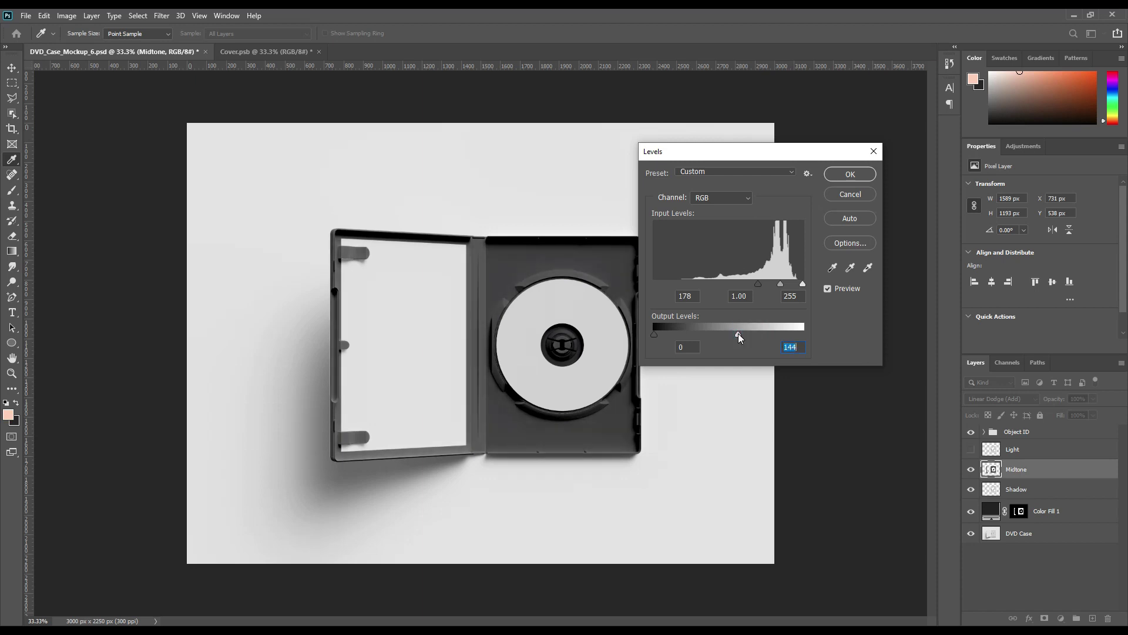
pyautogui.click(834, 175)
# - Show the Light layer and set its blend mode to Screen
pyautogui.click(971, 449)
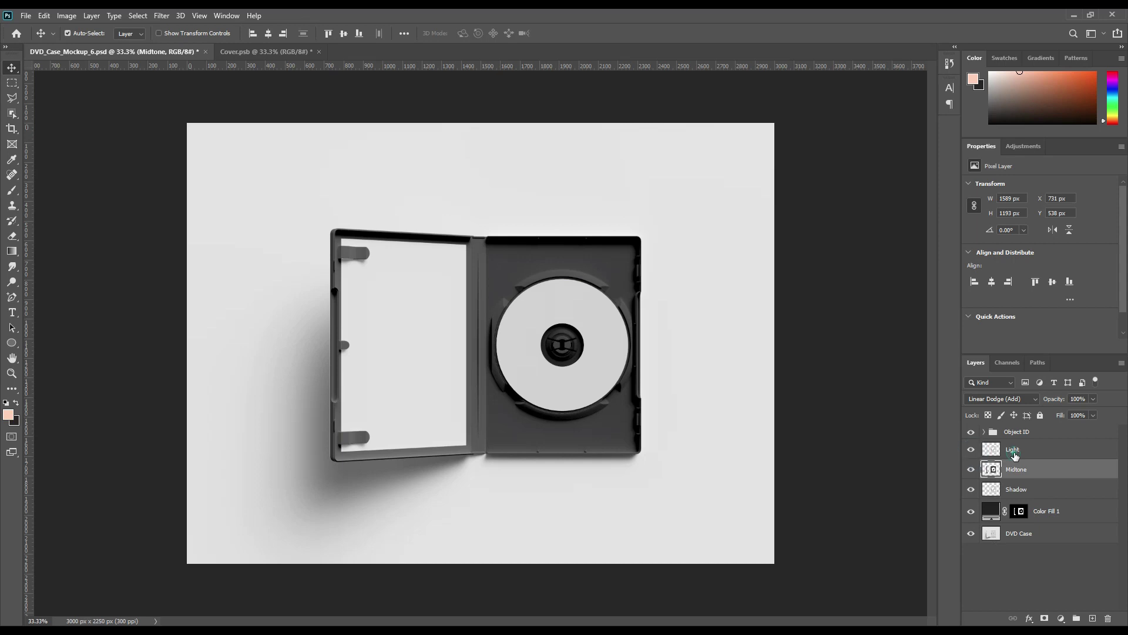
pyautogui.click(1023, 449)
pyautogui.click(1005, 400)
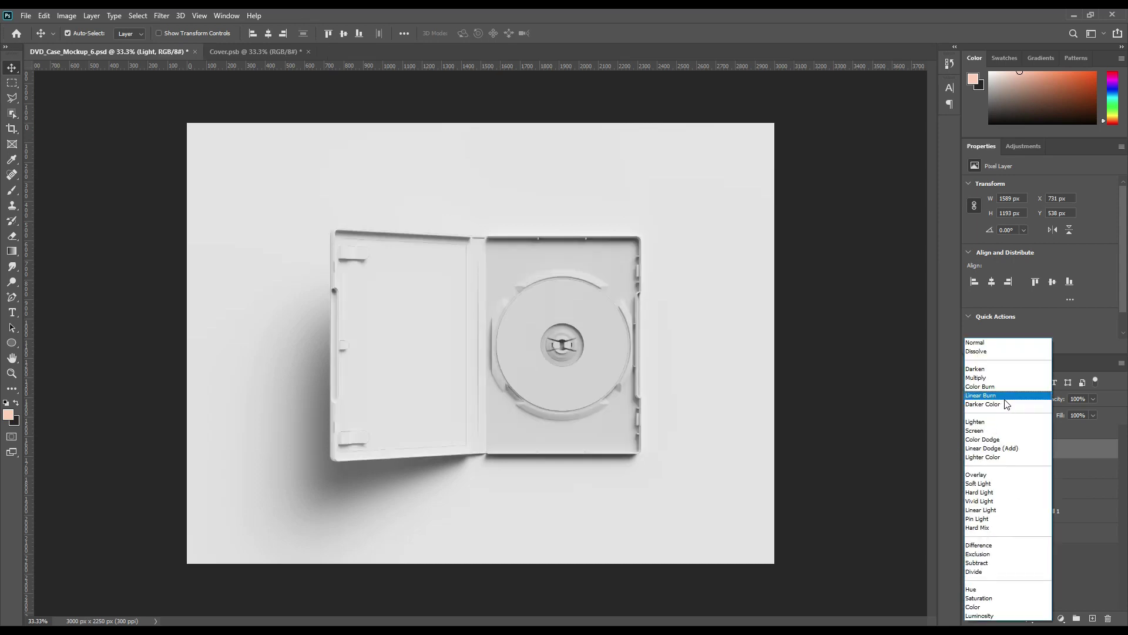
pyautogui.click(982, 431)
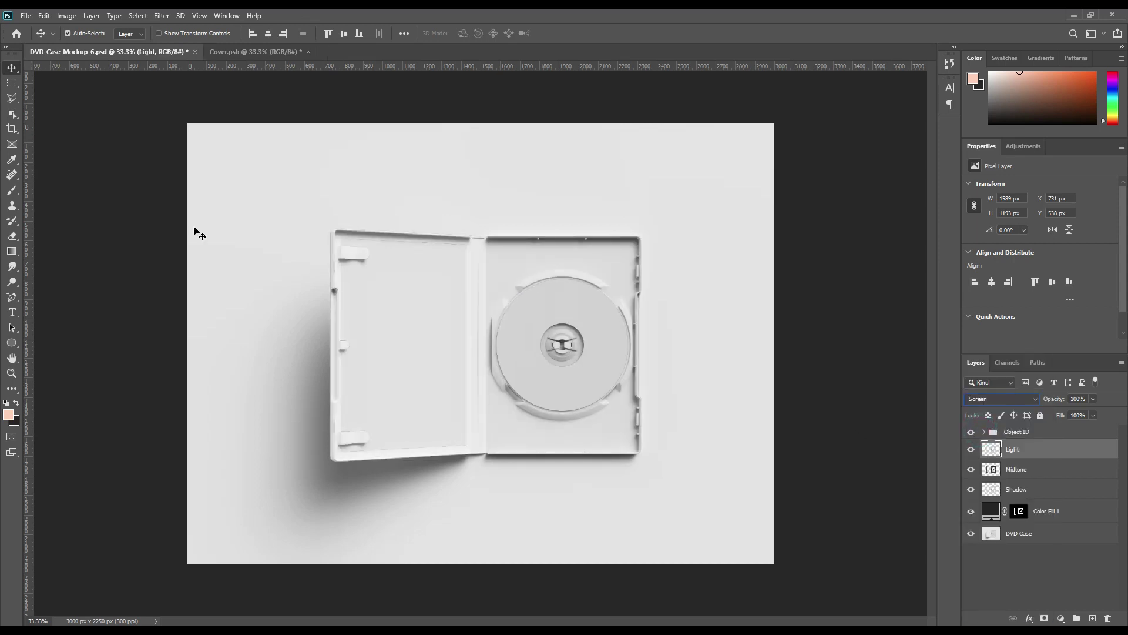
# - Apply a Levels adjustment to the Light layer with a black input level of about 221 and a reduced white output level
pyautogui.click(65, 16)
pyautogui.moveTo(88, 45)
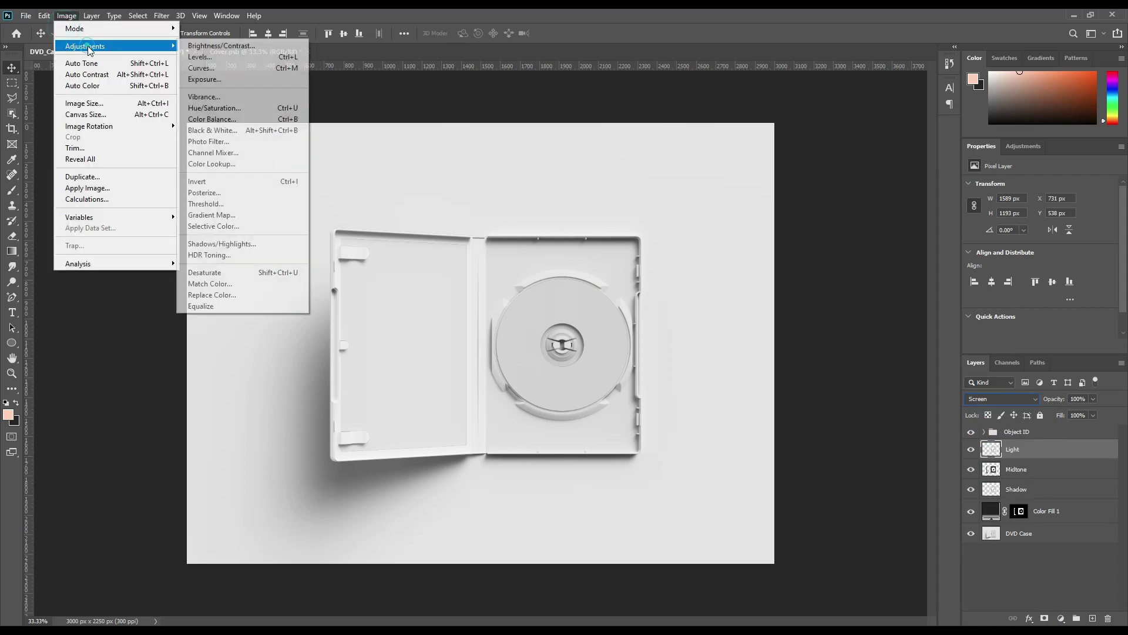
pyautogui.click(226, 59)
pyautogui.moveTo(655, 286); pyautogui.dragTo(785, 288)
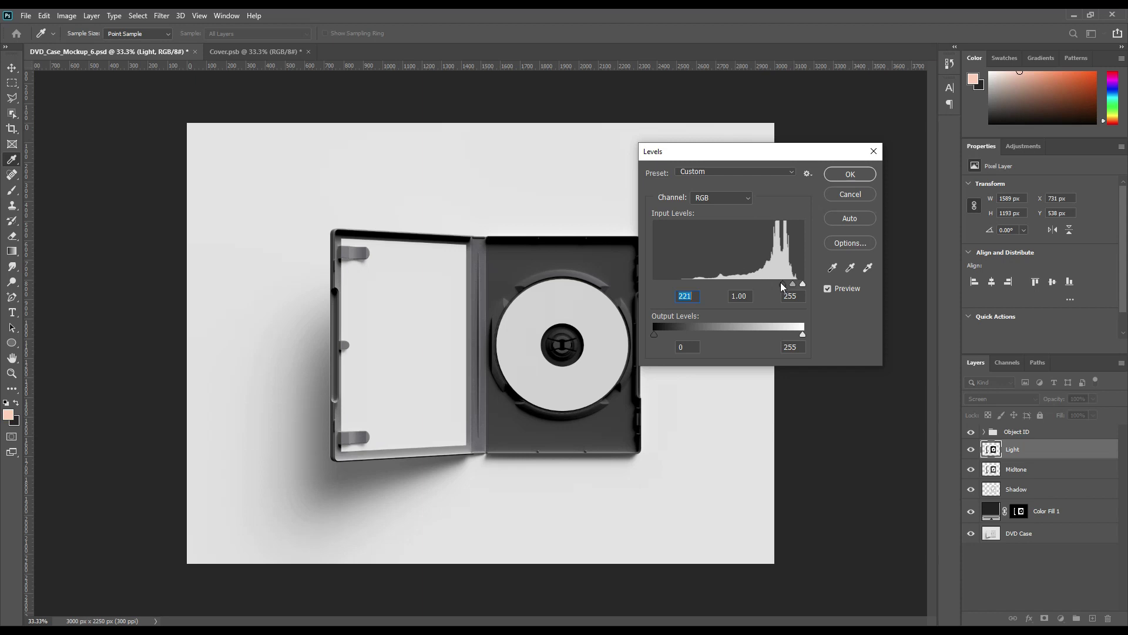
pyautogui.moveTo(782, 285); pyautogui.dragTo(782, 287)
pyautogui.moveTo(804, 333); pyautogui.dragTo(782, 335)
pyautogui.click(850, 174)
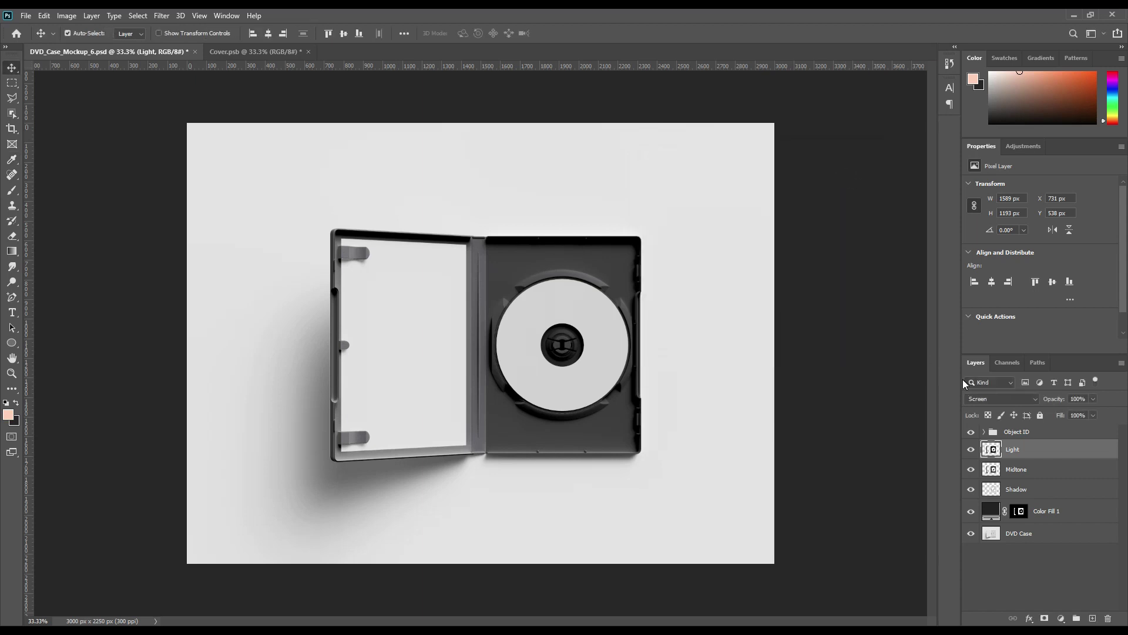
# - Group the Light, Midtone and Shadow layers and name the group FX
pyautogui.click(854, 363)
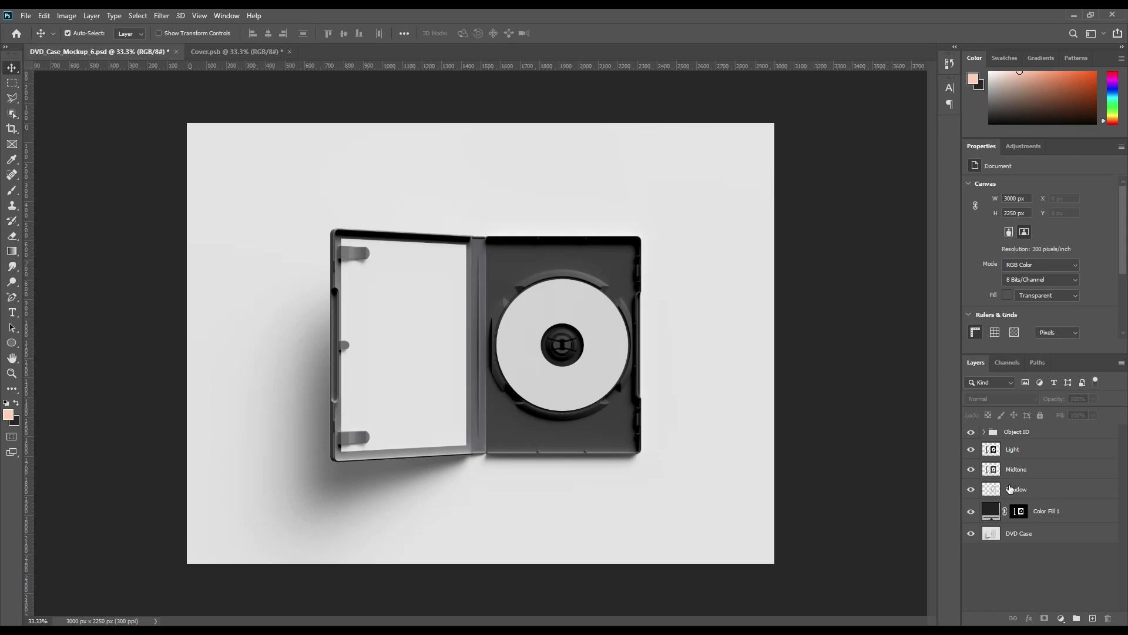
pyautogui.click(1021, 456)
pyautogui.click(1023, 493)
pyautogui.moveTo(1052, 487); pyautogui.dragTo(1077, 619)
pyautogui.doubleClick(1010, 448)
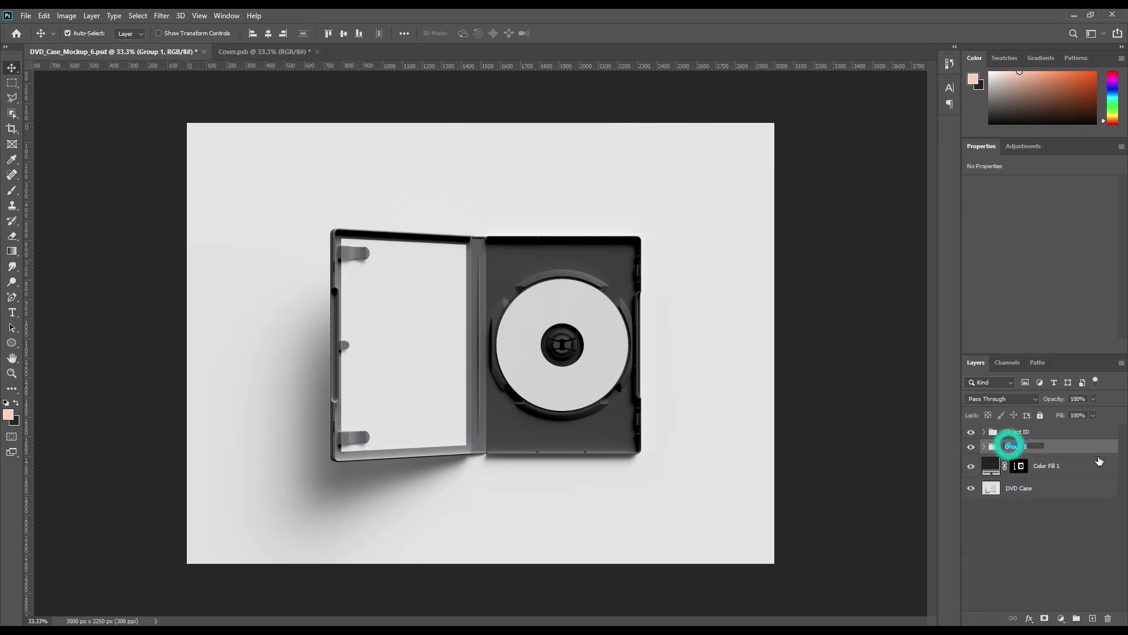
pyautogui.write('FX')
pyautogui.press('Return')
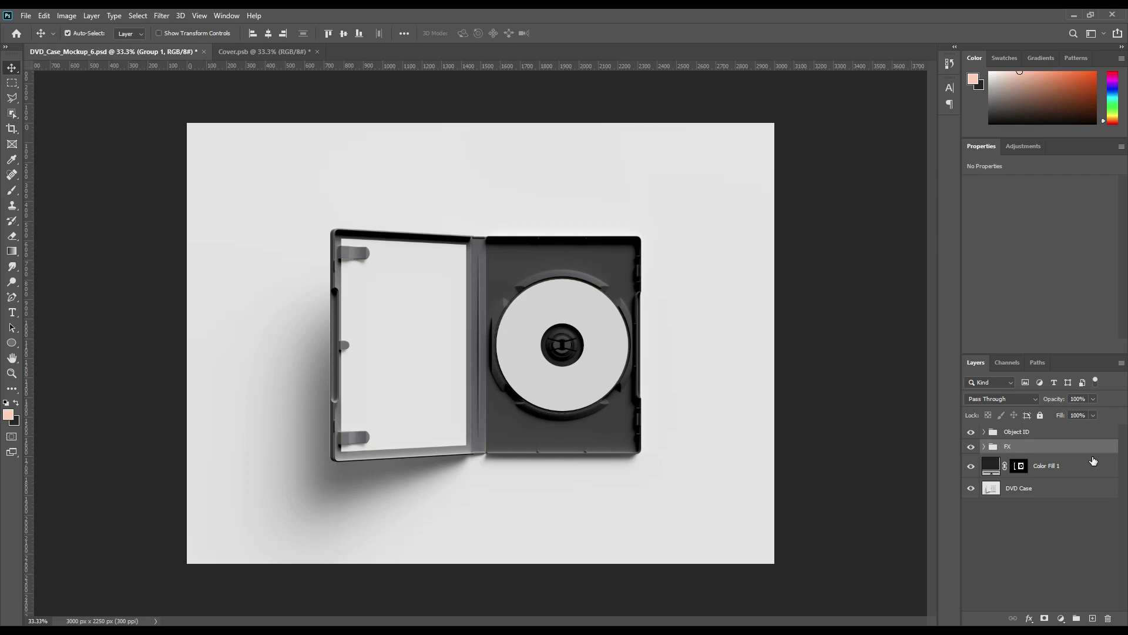
# - Mark the Color Fill 1 layer with the Red colour label
pyautogui.rightClick(1081, 466)
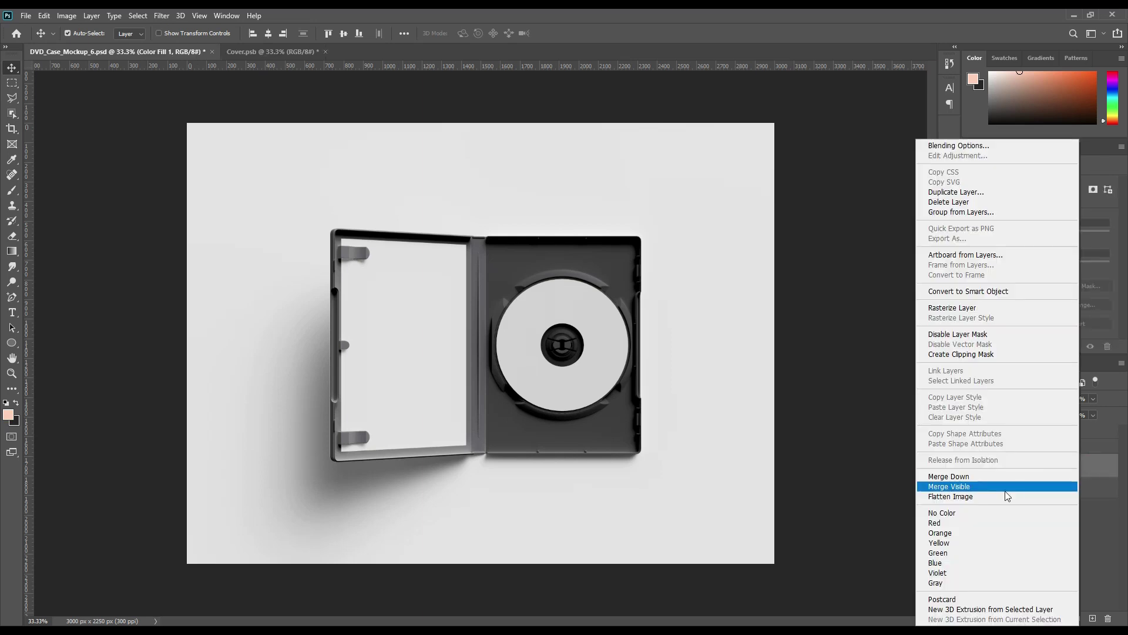
pyautogui.click(946, 523)
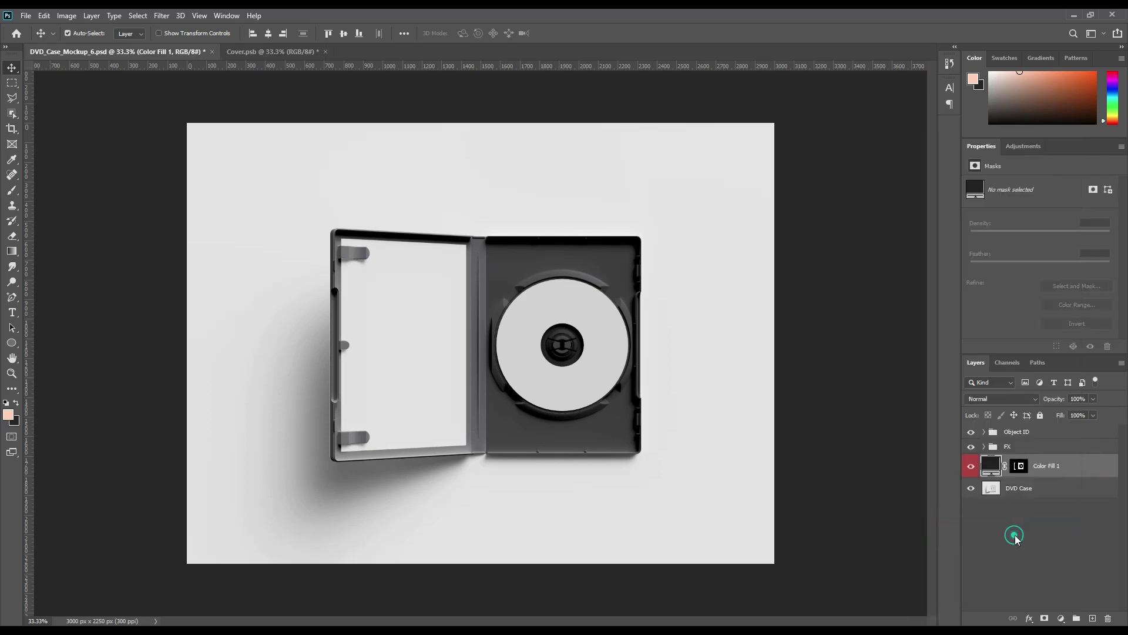
pyautogui.click(1014, 534)
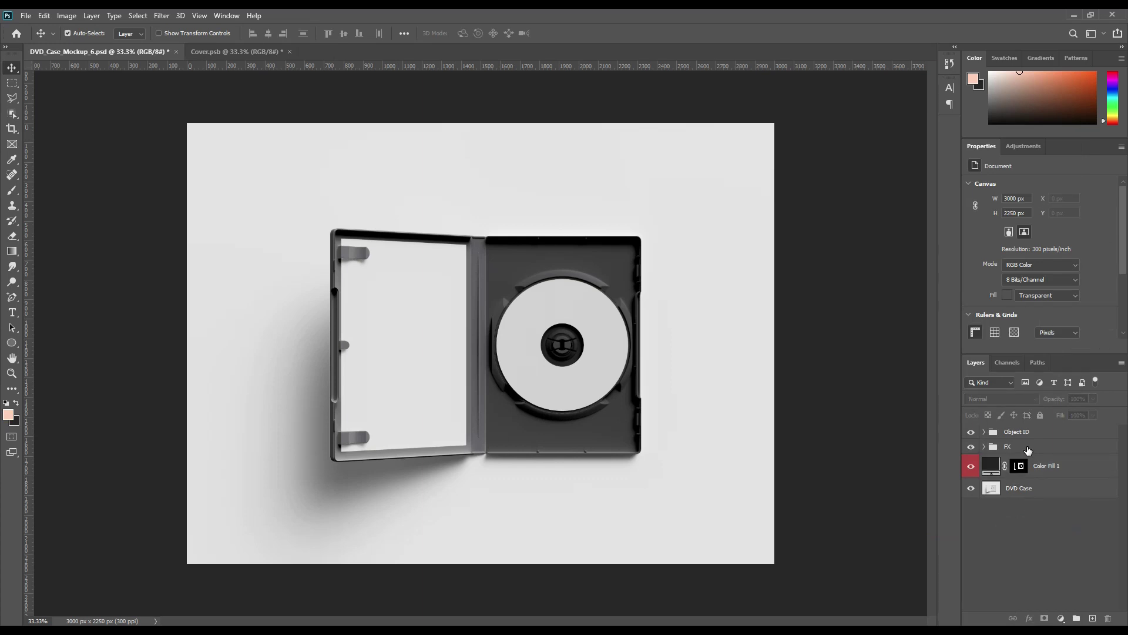
# - Bring the cover artwork from Cover.psb into DVD_Case_Mockup_6.psd and scale it to 74.20% over the case's left half
pyautogui.click(253, 52)
pyautogui.moveTo(1010, 438); pyautogui.dragTo(372, 312)
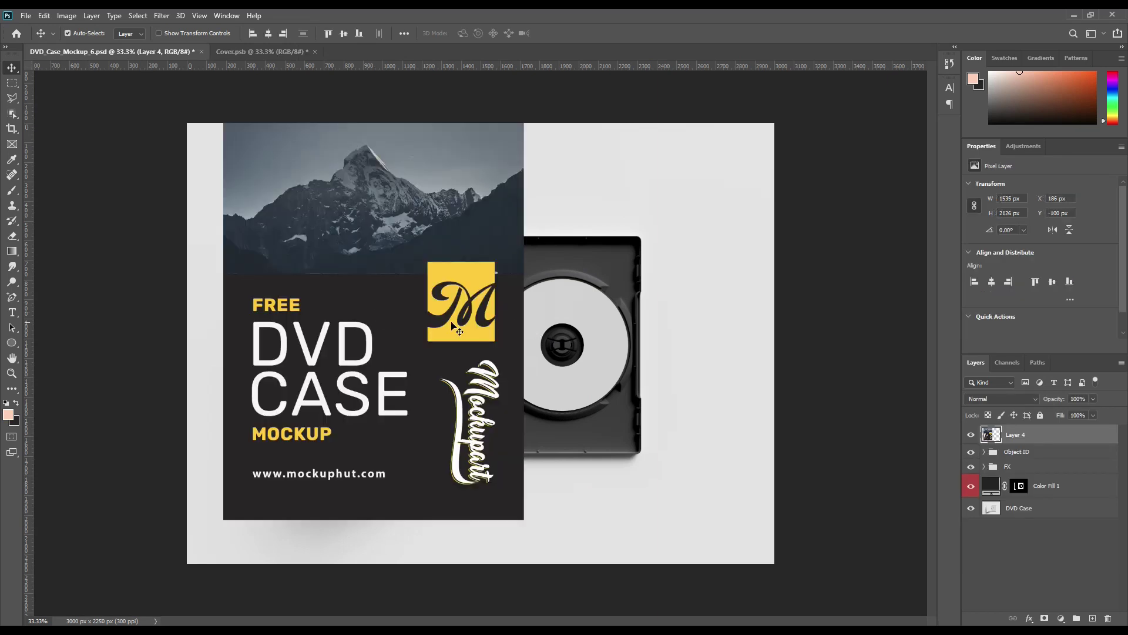
pyautogui.hotkey('ctrl', 't')
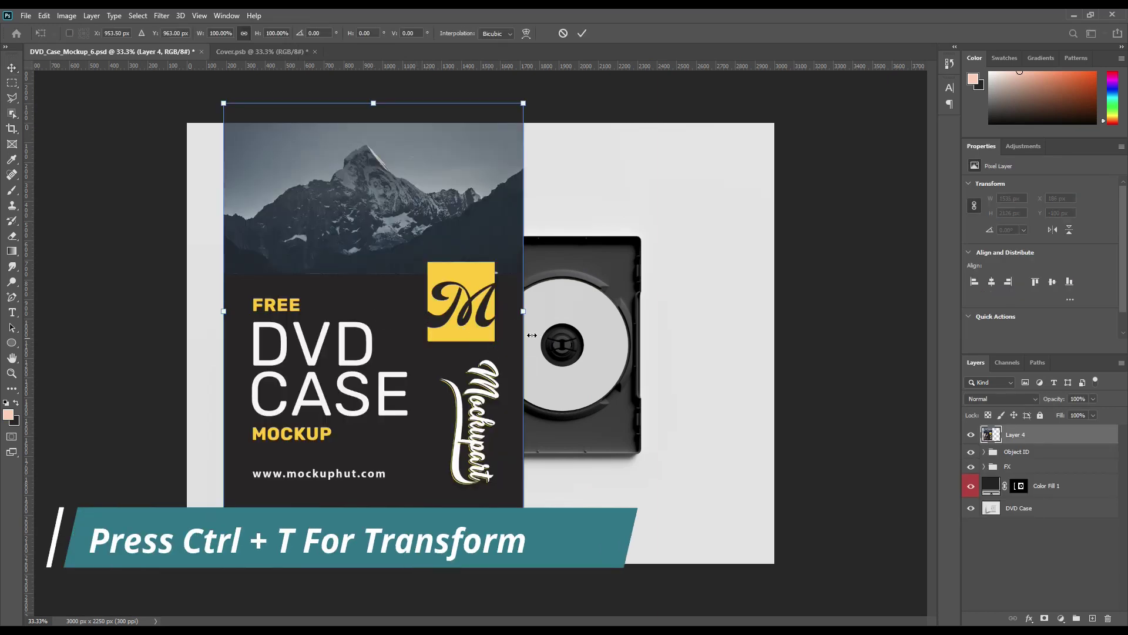
pyautogui.moveTo(524, 312); pyautogui.dragTo(446, 311)
pyautogui.moveTo(398, 340); pyautogui.dragTo(490, 371)
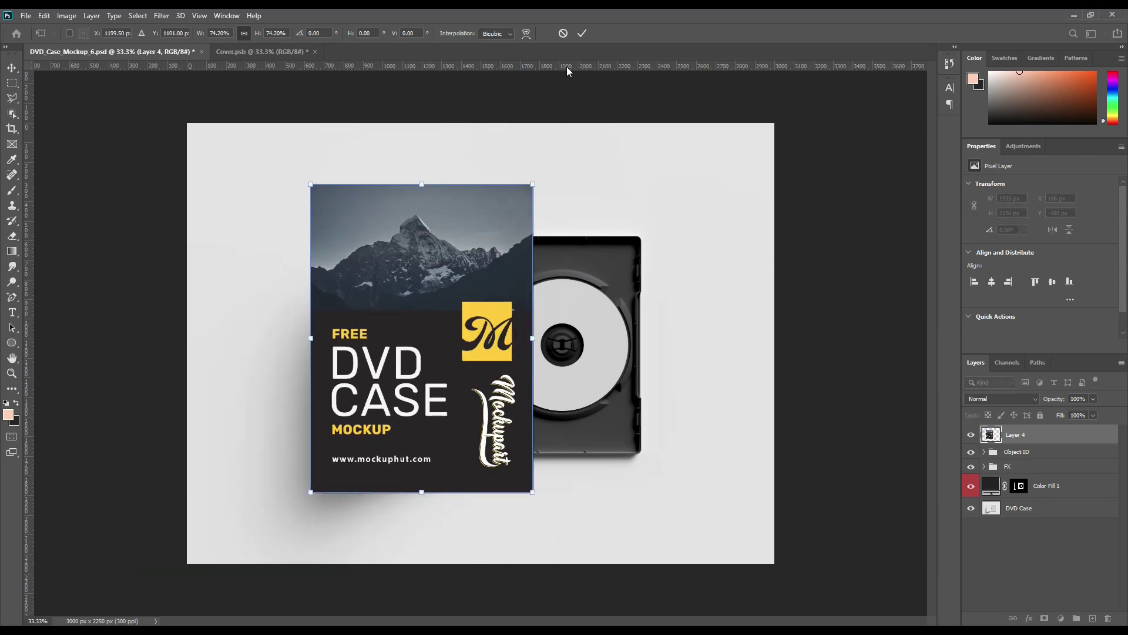
pyautogui.click(581, 34)
# - Convert the cover artwork layer to a Smart Object and move it below the Object ID group
pyautogui.rightClick(1025, 434)
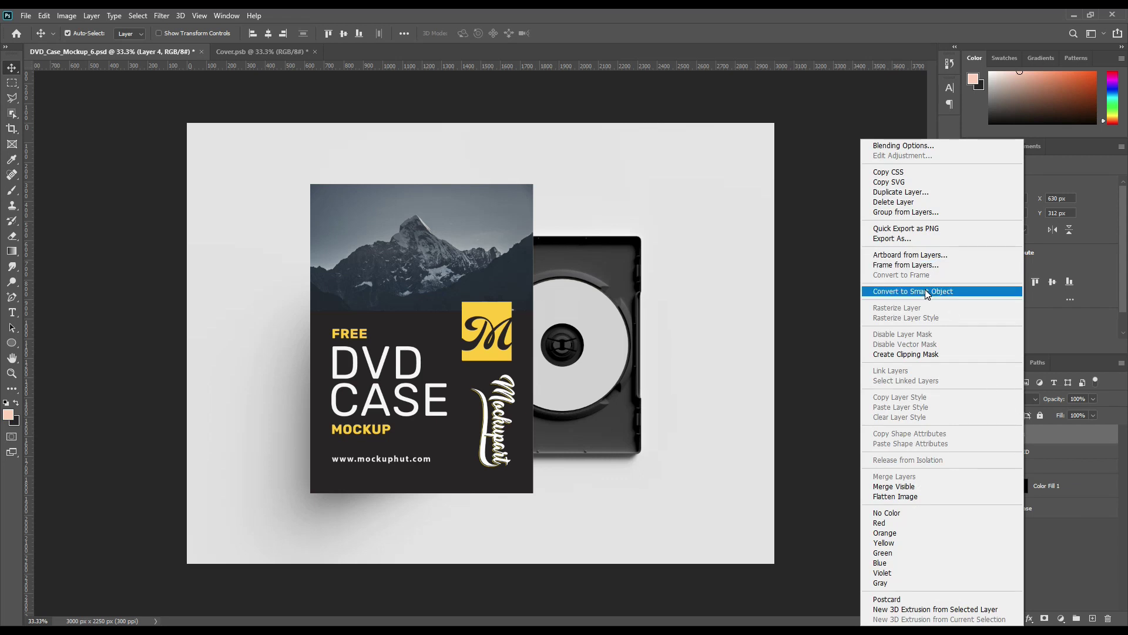
pyautogui.click(931, 292)
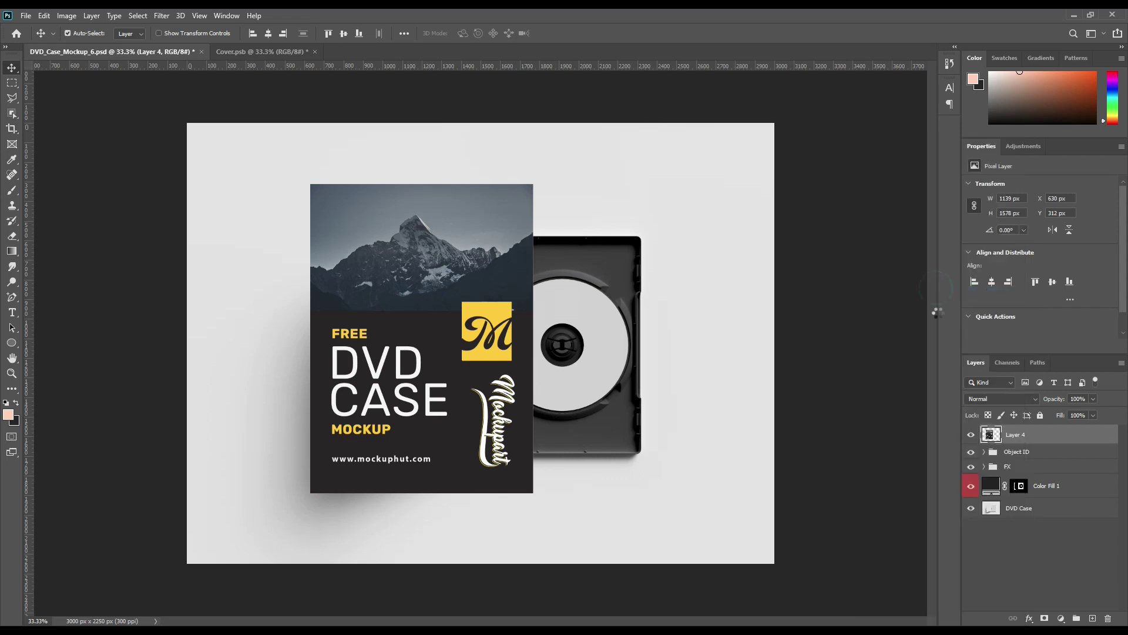
pyautogui.moveTo(1024, 446); pyautogui.dragTo(1076, 618)
# - Group the FX group with the Color Fill 1 layer and name the new group DVD Case
pyautogui.click(1022, 466)
pyautogui.keyDown('shift'); pyautogui.click(1043, 485); pyautogui.keyUp('shift')
pyautogui.doubleClick(1015, 466)
pyautogui.write('DVD Case')
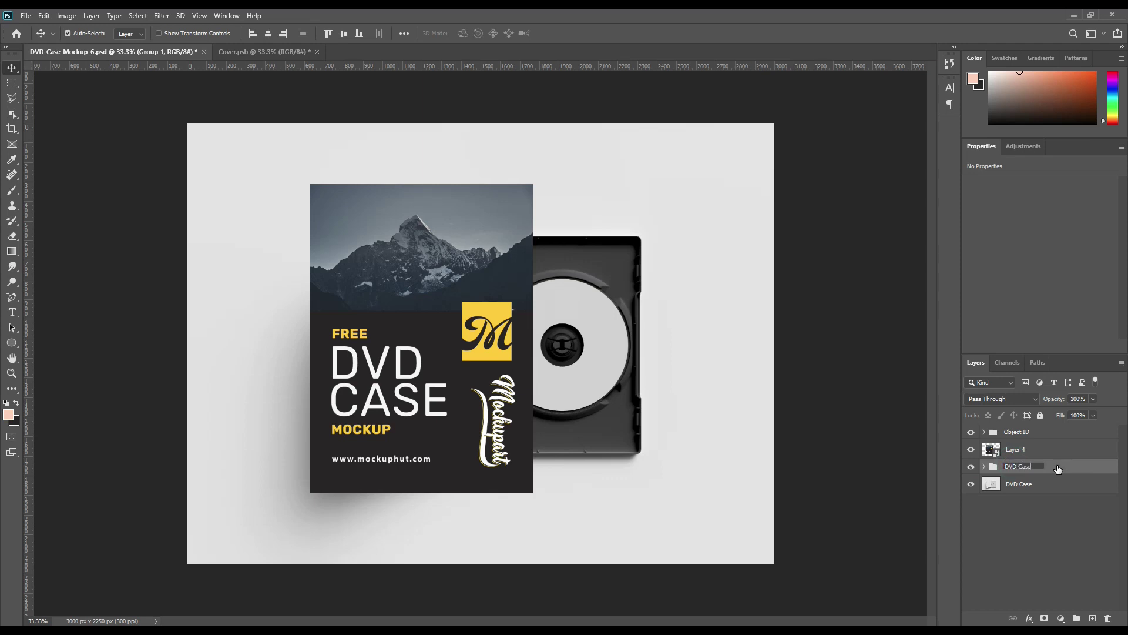
pyautogui.press('Return')
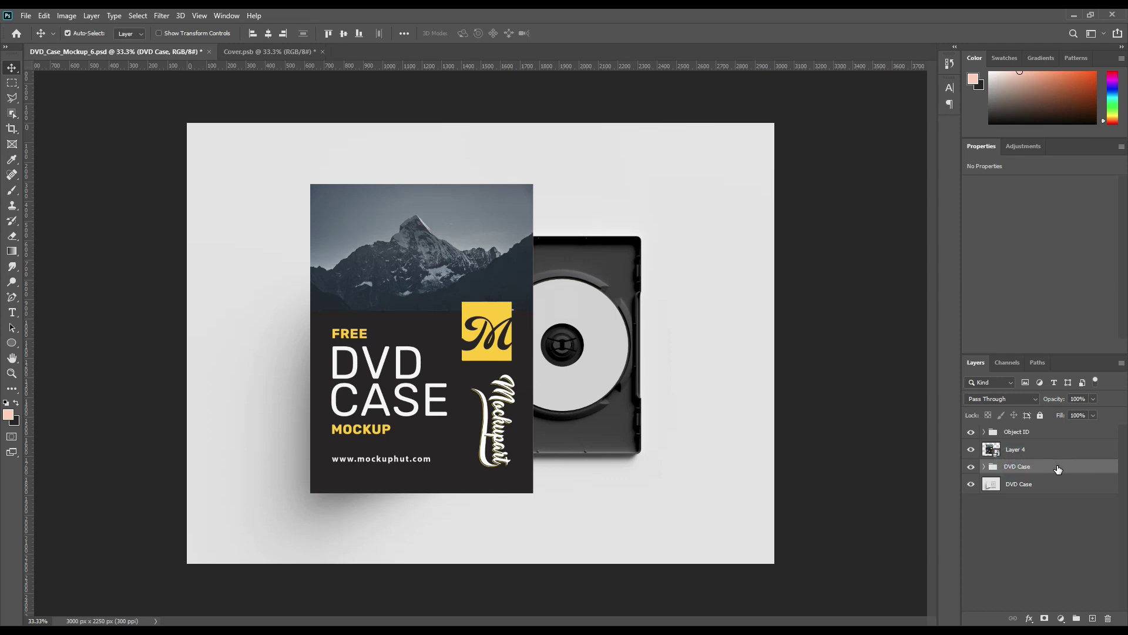
# - Lower the cover artwork layer's opacity to 24% and scale the artwork to 61.64% over the white insert in the case's left half
pyautogui.click(1033, 451)
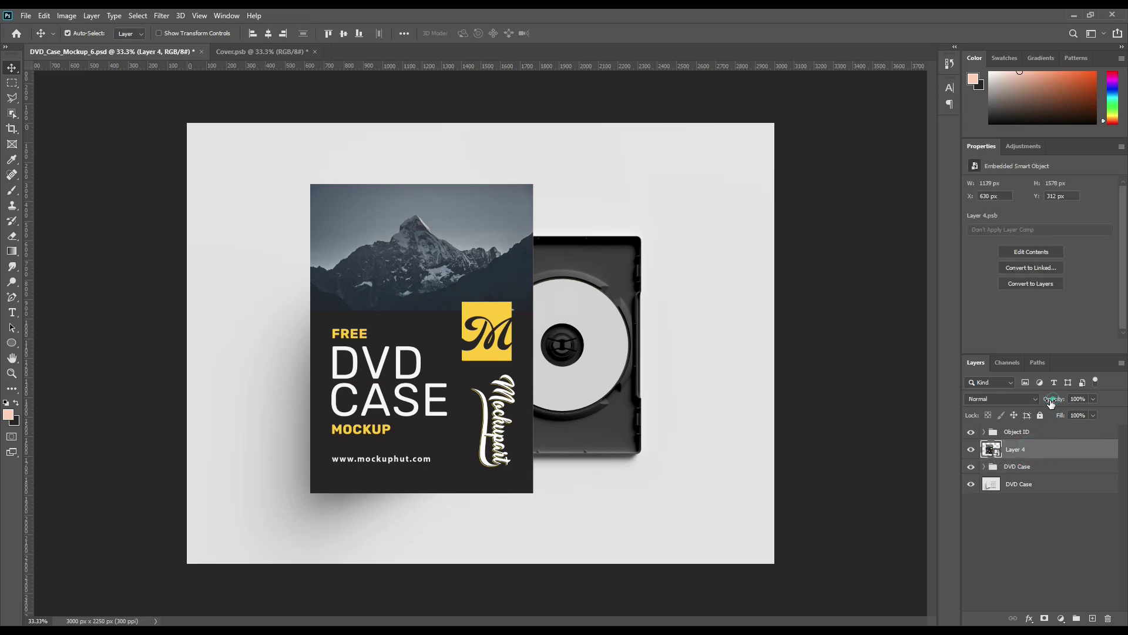
pyautogui.moveTo(1052, 401); pyautogui.dragTo(1035, 400)
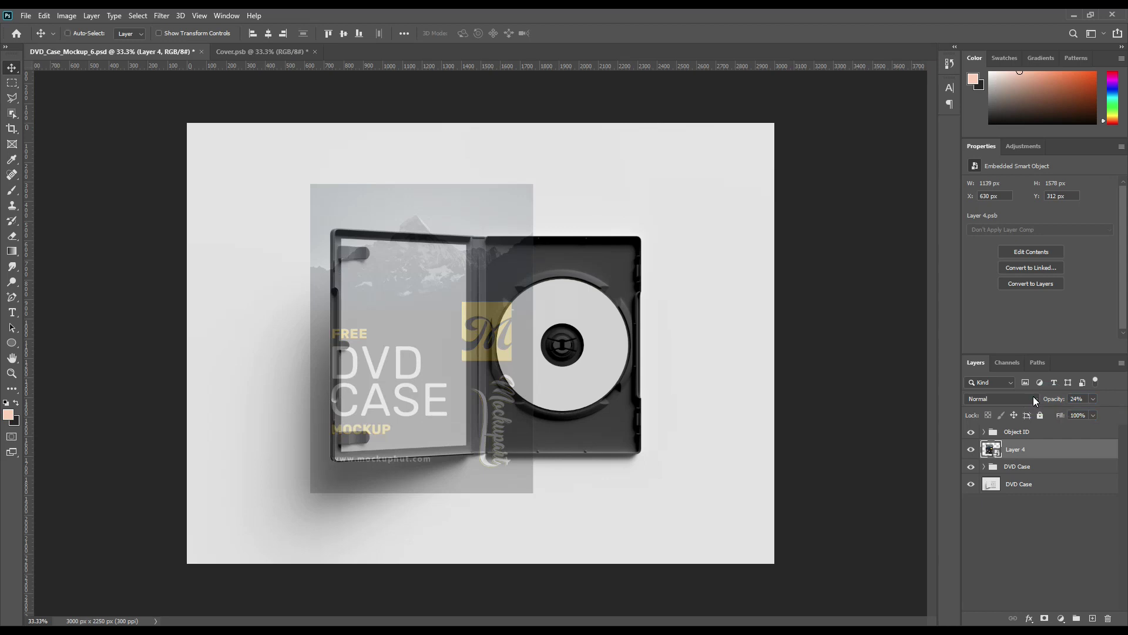
pyautogui.hotkey('ctrl', 't')
pyautogui.moveTo(533, 491); pyautogui.dragTo(448, 374)
pyautogui.moveTo(383, 300); pyautogui.dragTo(416, 357)
# - Distort the cover artwork so its two upper corners match the upper corners of the white insert
pyautogui.scroll(2, 429, 355)
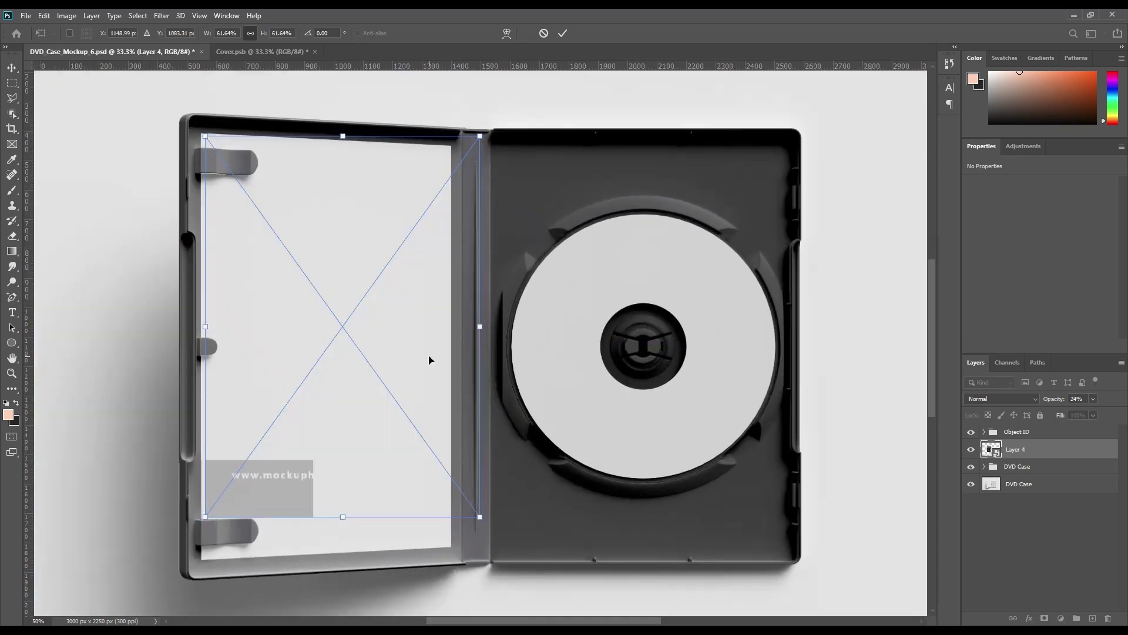
pyautogui.scroll(1, 429, 359)
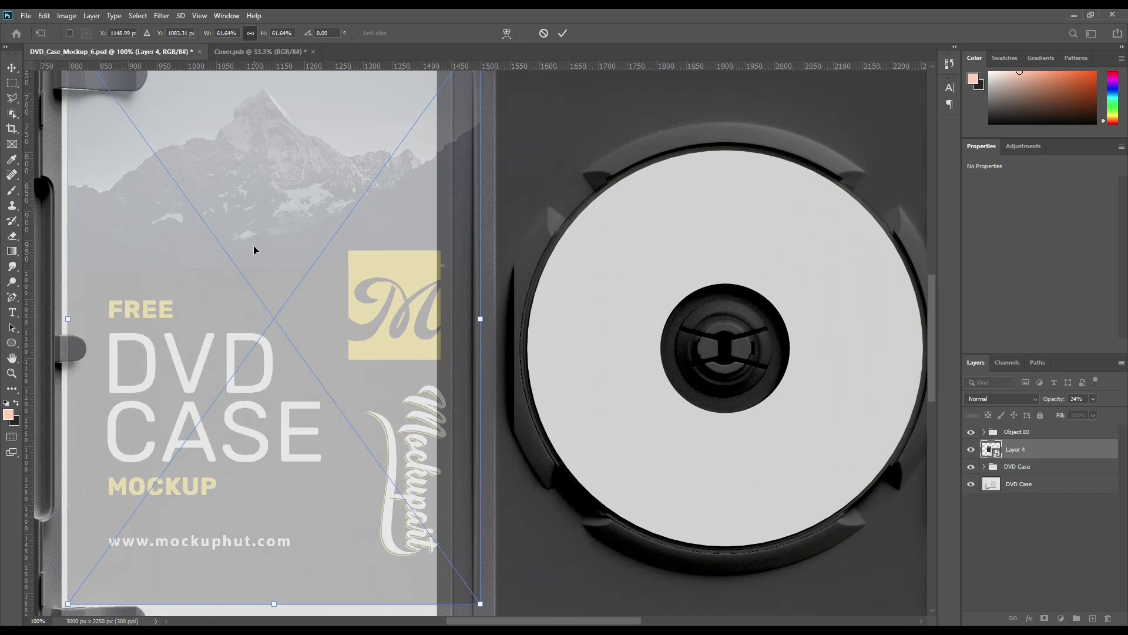
pyautogui.moveTo(210, 154); pyautogui.dragTo(534, 399)
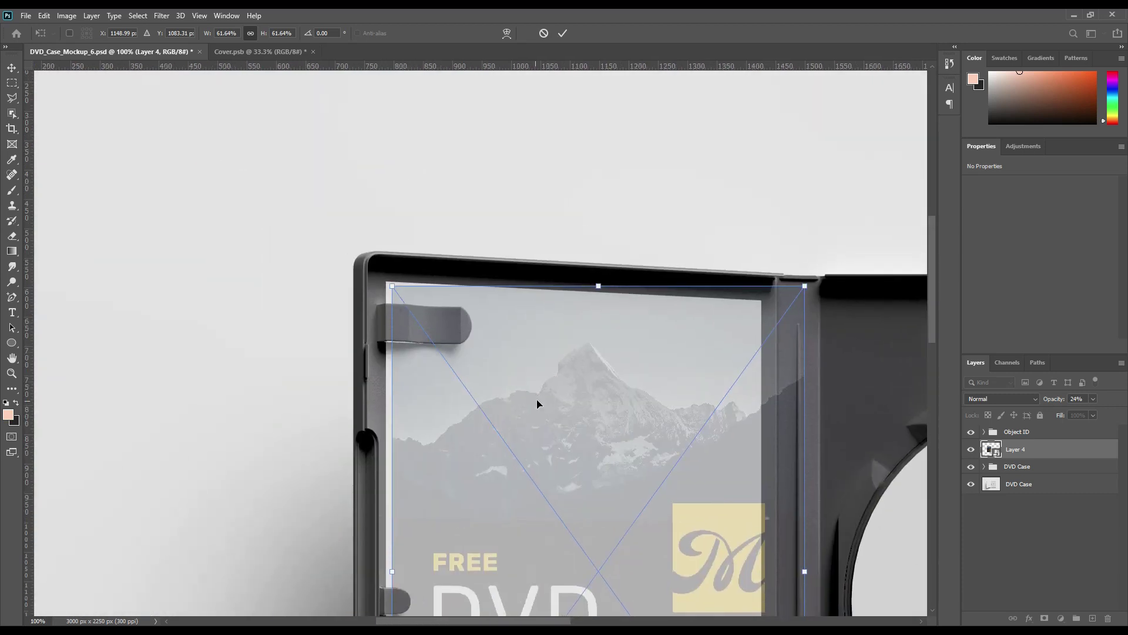
pyautogui.scroll(1, 540, 401)
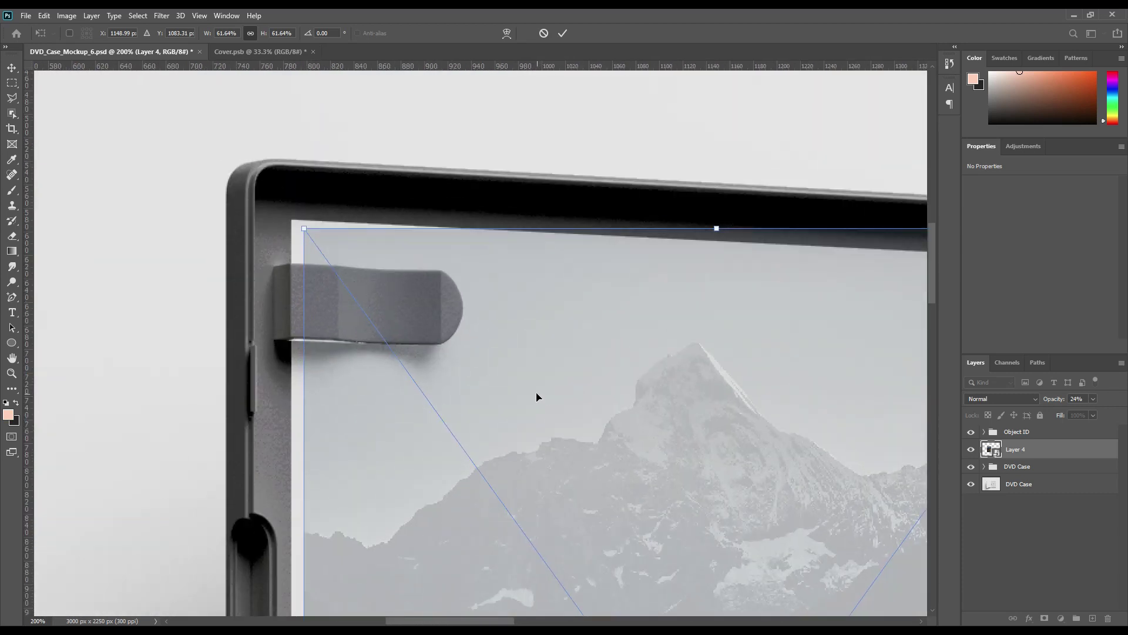
pyautogui.scroll(1, 481, 347)
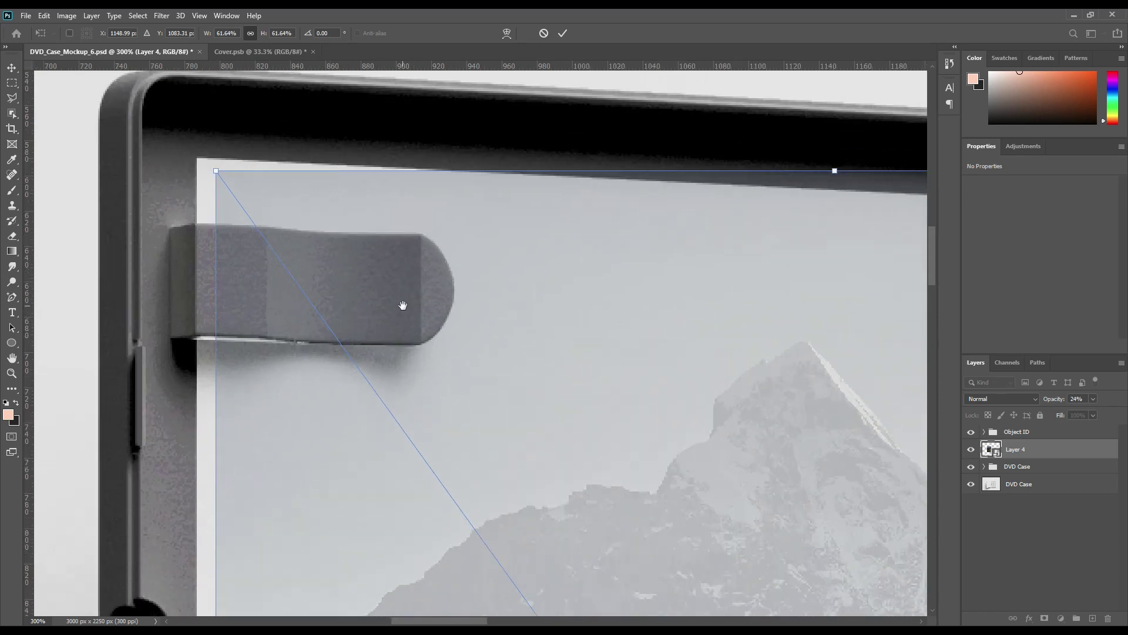
pyautogui.moveTo(403, 305); pyautogui.dragTo(418, 339)
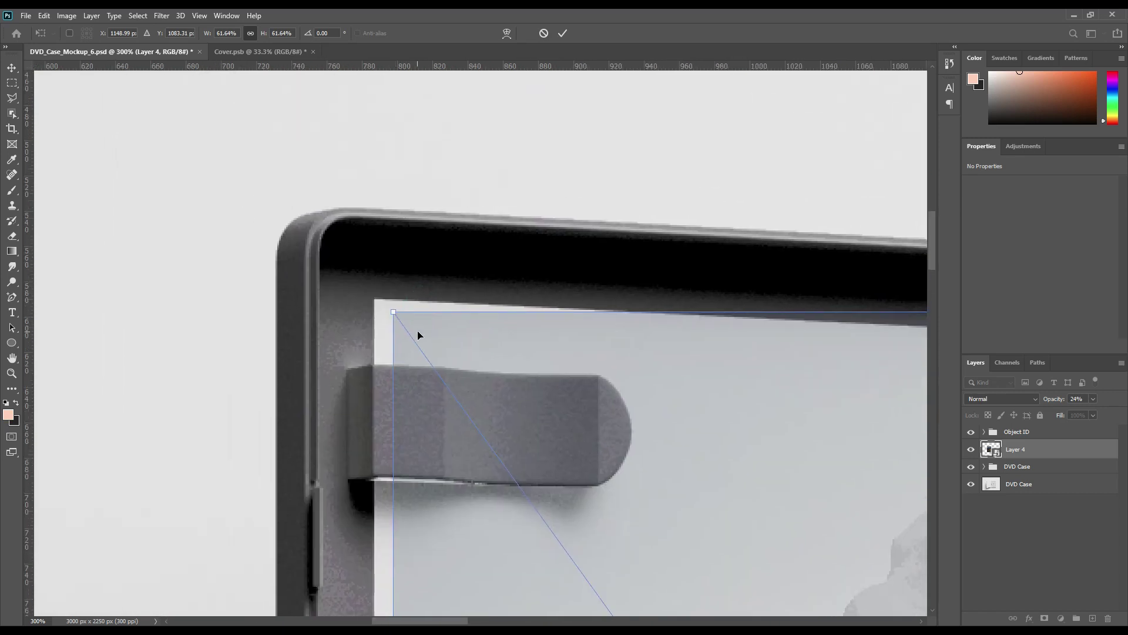
pyautogui.rightClick(418, 332)
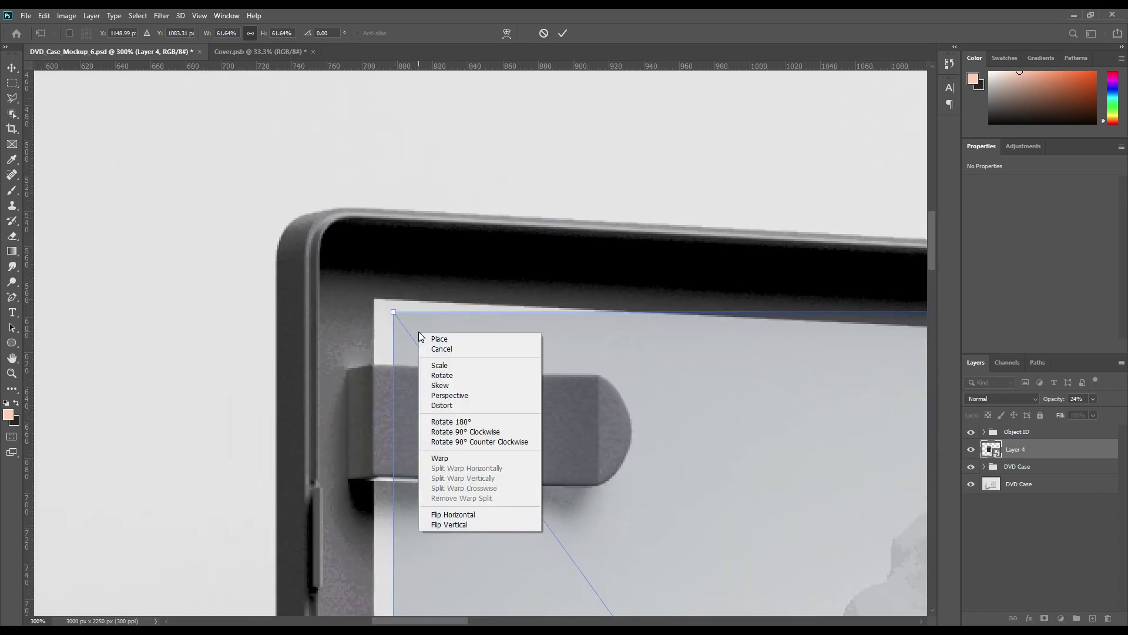
pyautogui.click(456, 406)
pyautogui.moveTo(393, 313); pyautogui.dragTo(373, 298)
pyautogui.moveTo(786, 403); pyautogui.dragTo(376, 399)
pyautogui.moveTo(675, 409); pyautogui.dragTo(570, 420)
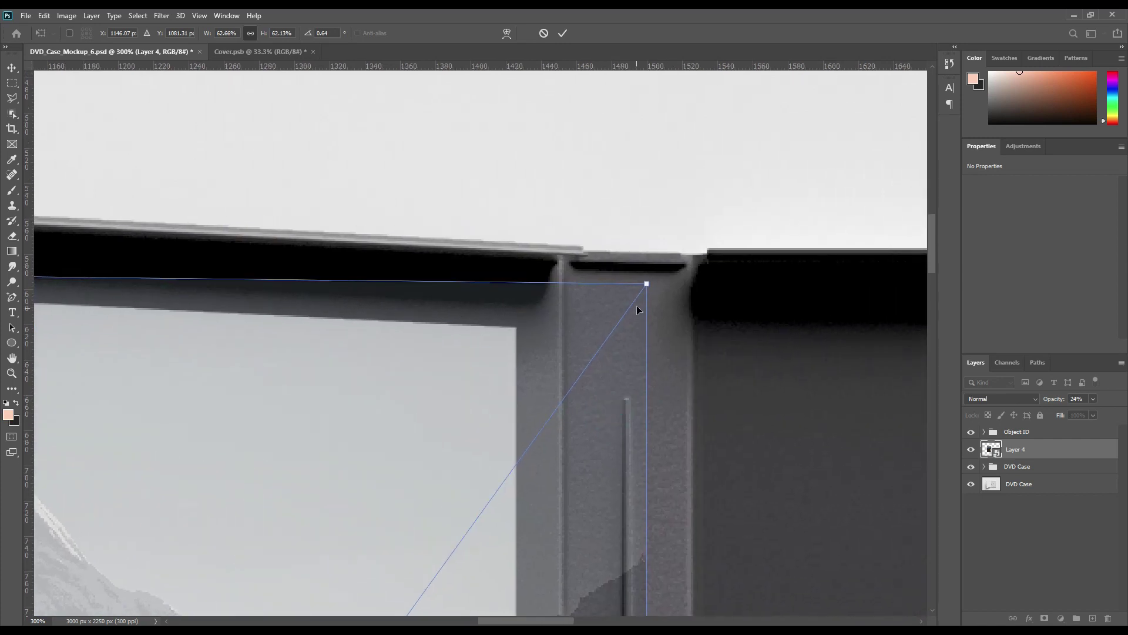
pyautogui.moveTo(647, 285); pyautogui.dragTo(519, 327)
# - Distort the artwork's two lower corners onto the insert's lower corners, apply the transform and set the layer's opacity to 100%
pyautogui.scroll(-10, 612, 461)
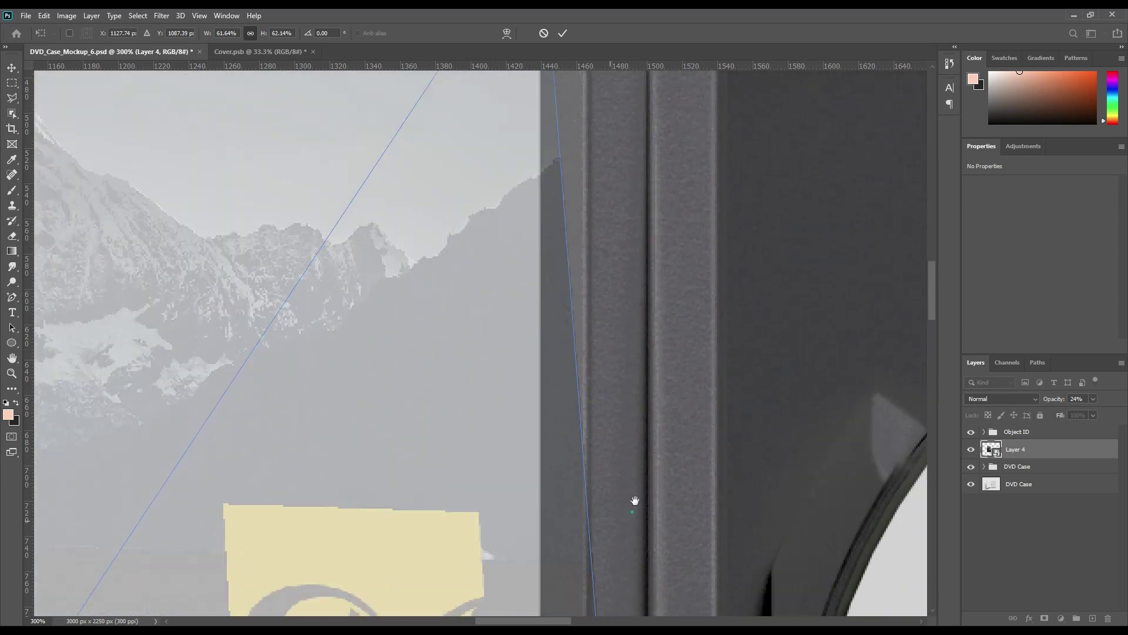
pyautogui.scroll(-10, 664, 494)
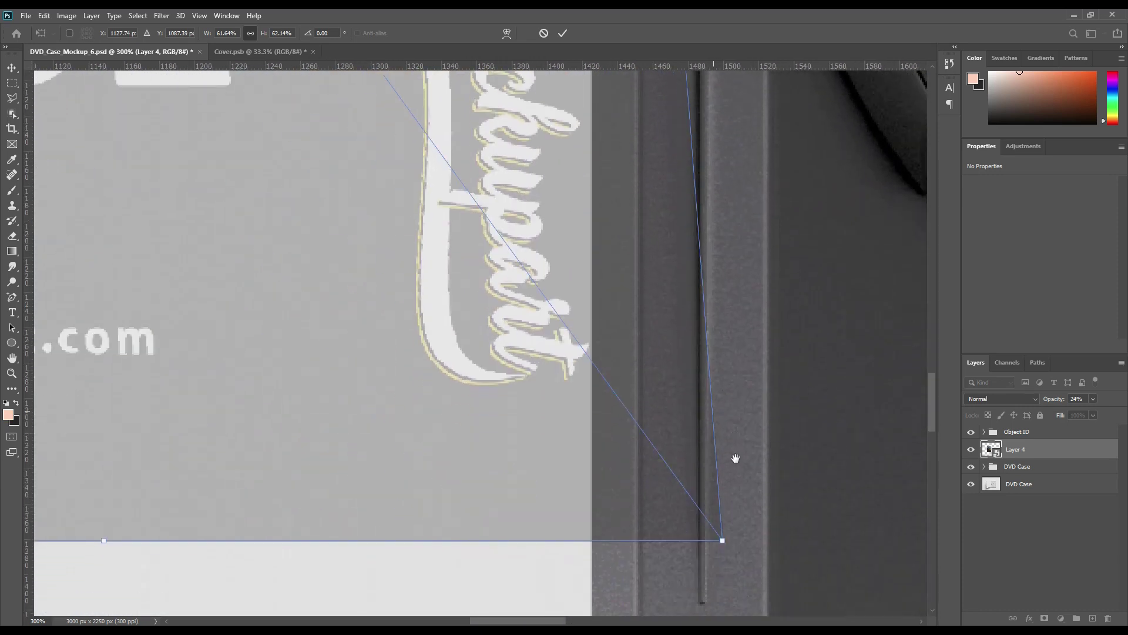
pyautogui.scroll(-3, 727, 284)
pyautogui.moveTo(715, 341); pyautogui.dragTo(585, 478)
pyautogui.moveTo(289, 385); pyautogui.dragTo(707, 344)
pyautogui.moveTo(442, 400); pyautogui.dragTo(417, 372)
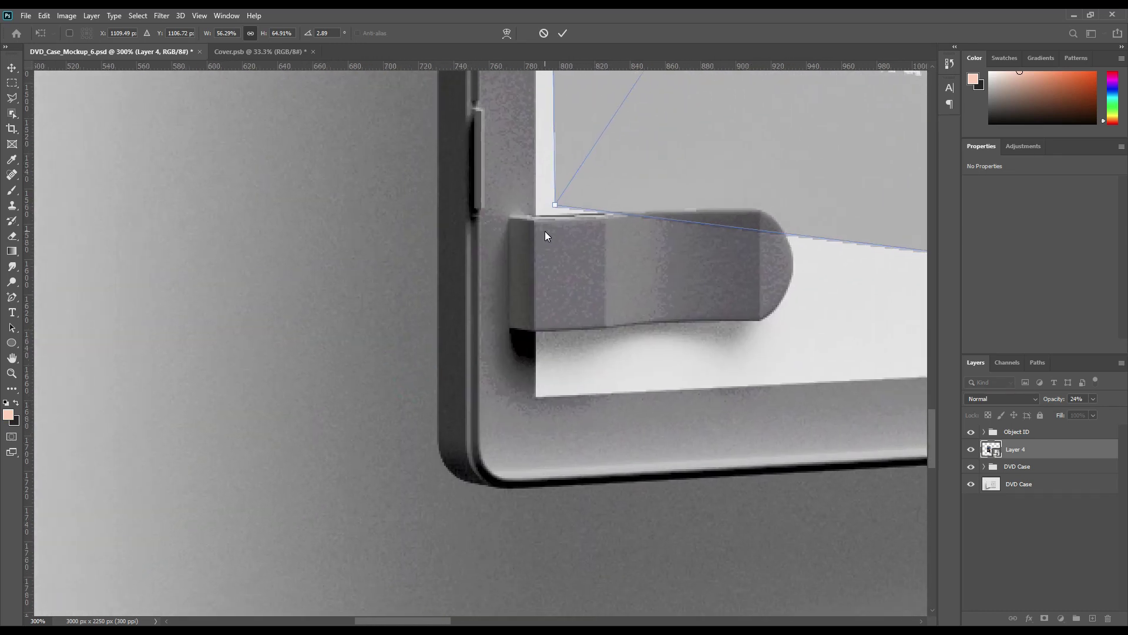
pyautogui.moveTo(555, 205); pyautogui.dragTo(532, 399)
pyautogui.moveTo(708, 216); pyautogui.dragTo(450, 444)
pyautogui.click(562, 35)
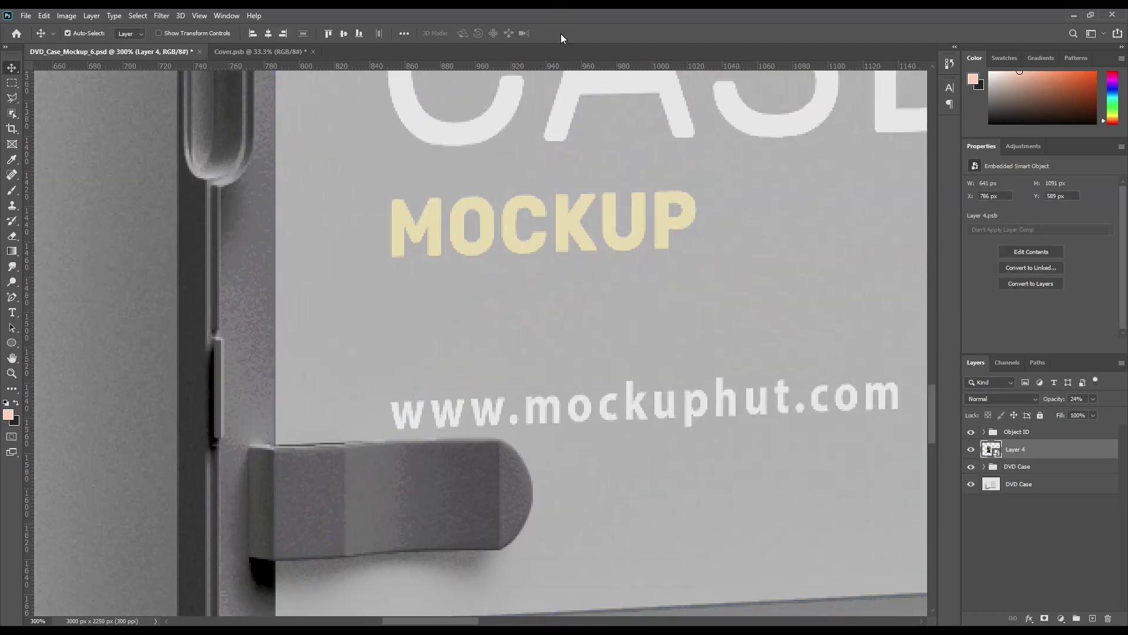
pyautogui.hotkey('ctrl', '0')
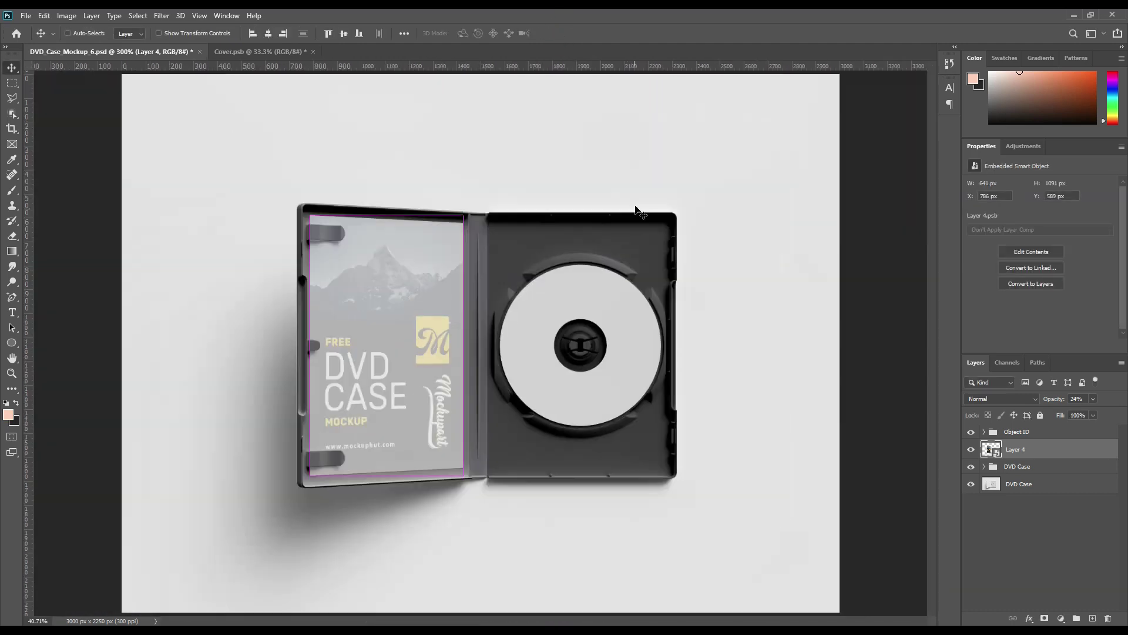
pyautogui.moveTo(1048, 402); pyautogui.dragTo(3, 411)
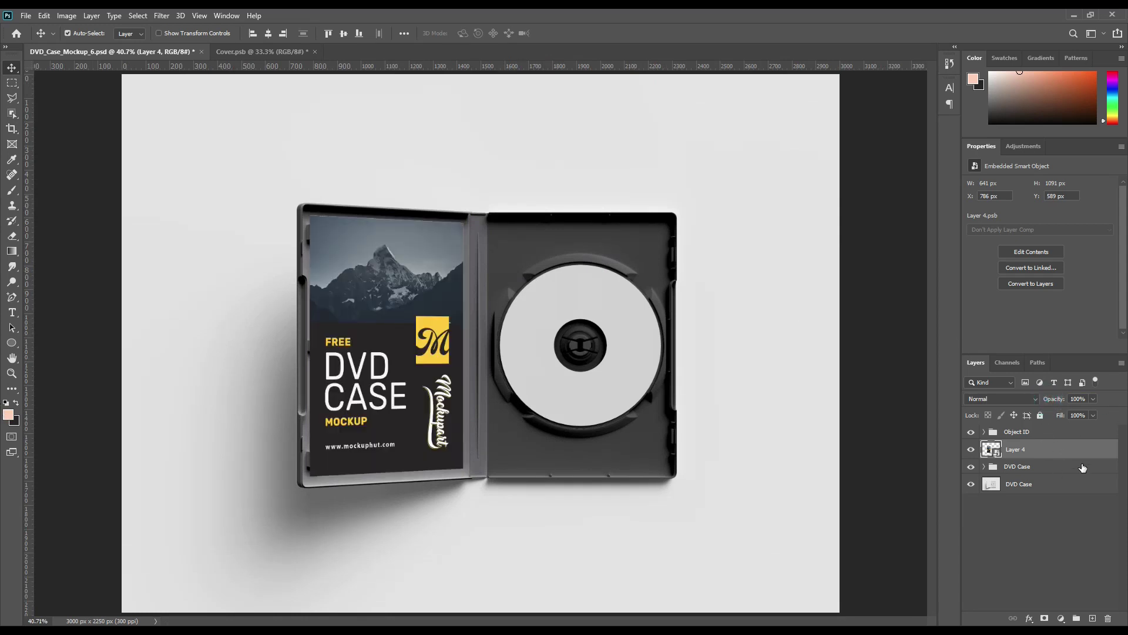
# - Load the outline of Layer 1 in the Object ID group as a selection
pyautogui.click(984, 432)
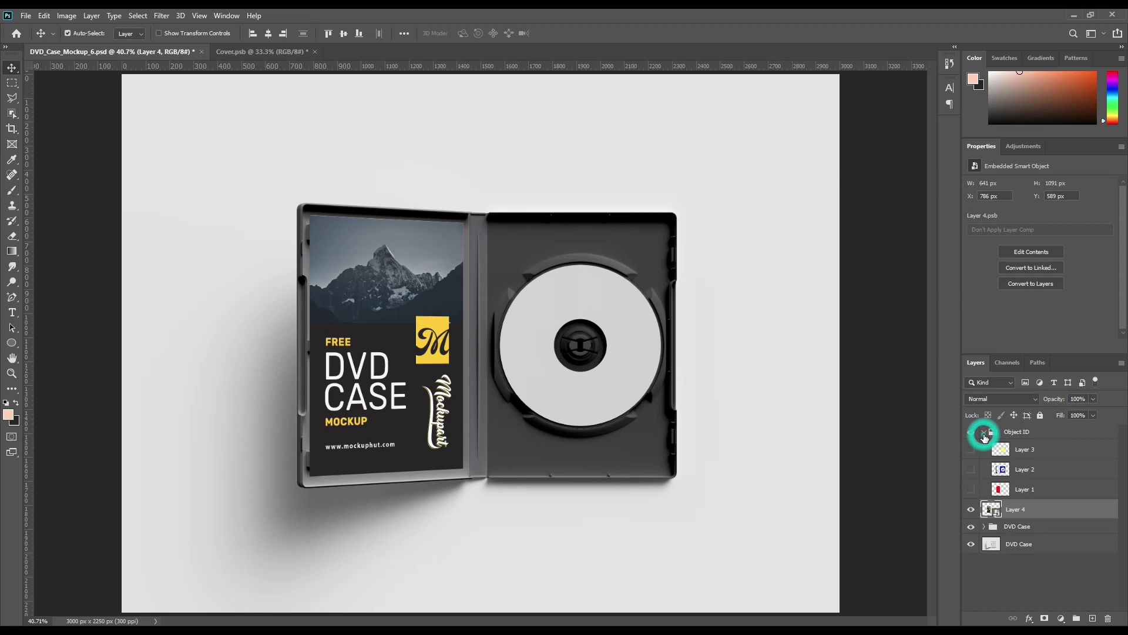
pyautogui.keyDown('ctrl'); pyautogui.click(1002, 489); pyautogui.keyUp('ctrl')
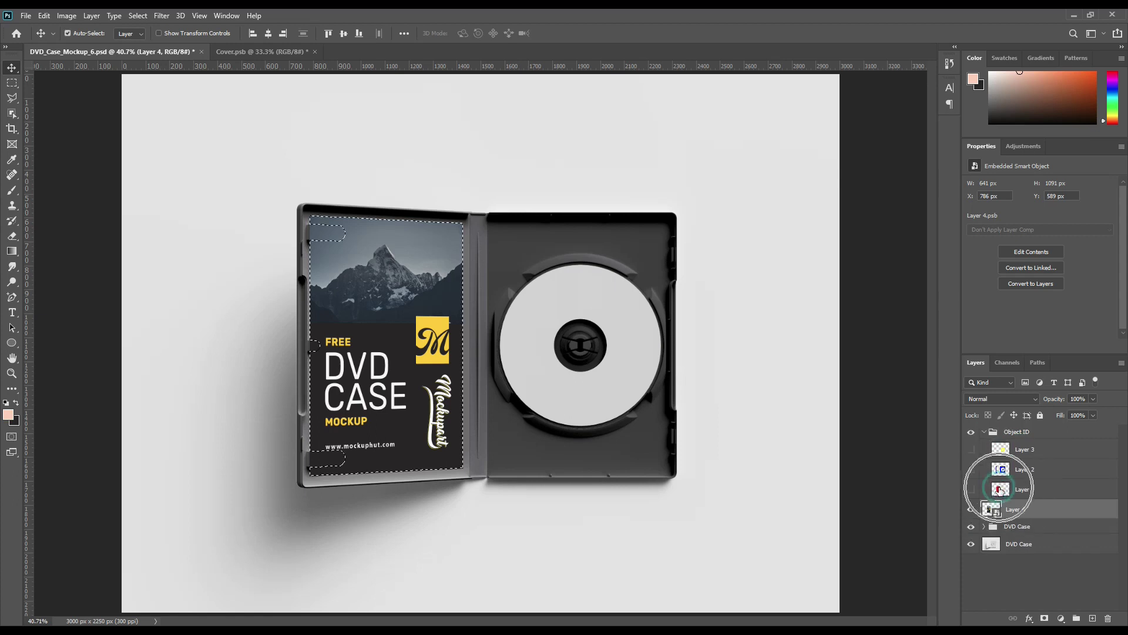
pyautogui.click(994, 434)
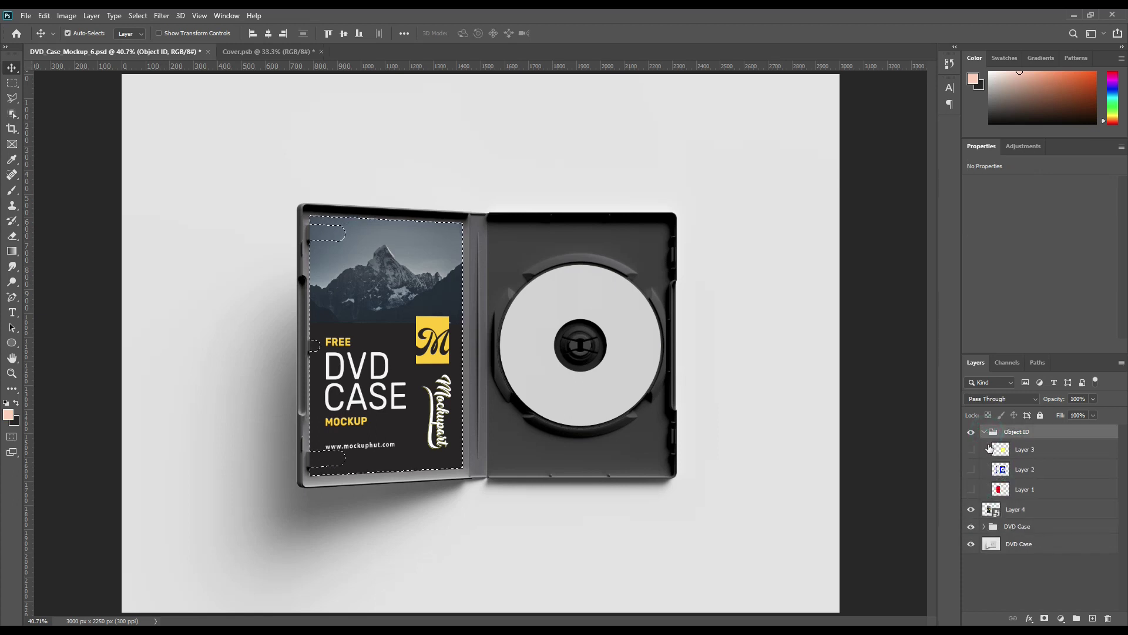
# - Collapse the Object ID group and mask the cover artwork layer, Layer 4, with the loaded selection
pyautogui.click(984, 432)
pyautogui.click(1016, 451)
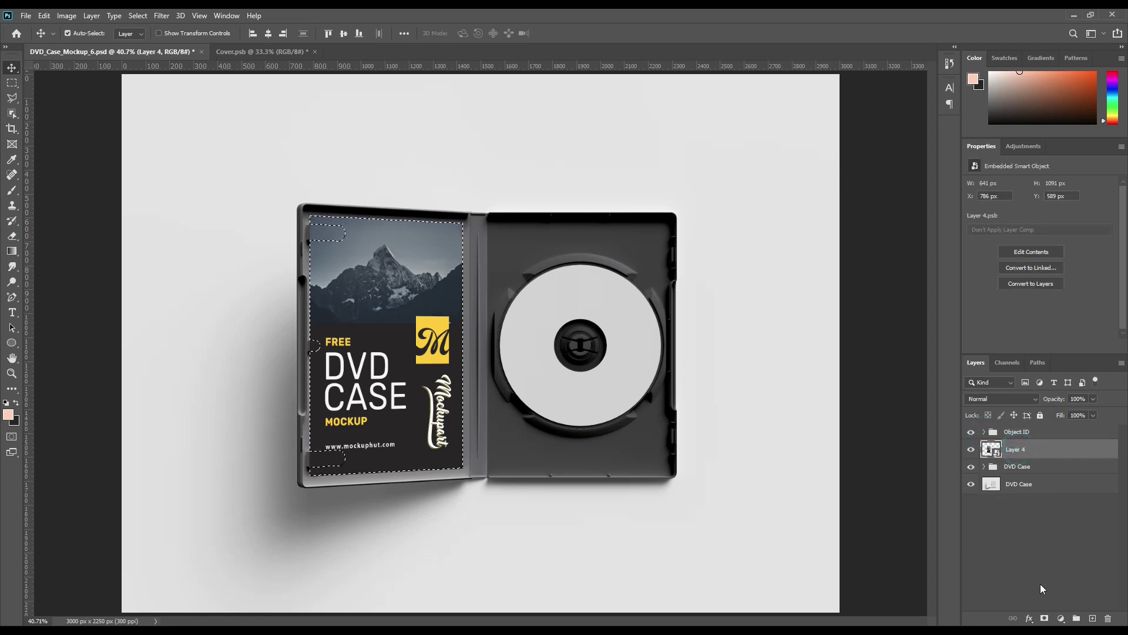
pyautogui.click(1043, 619)
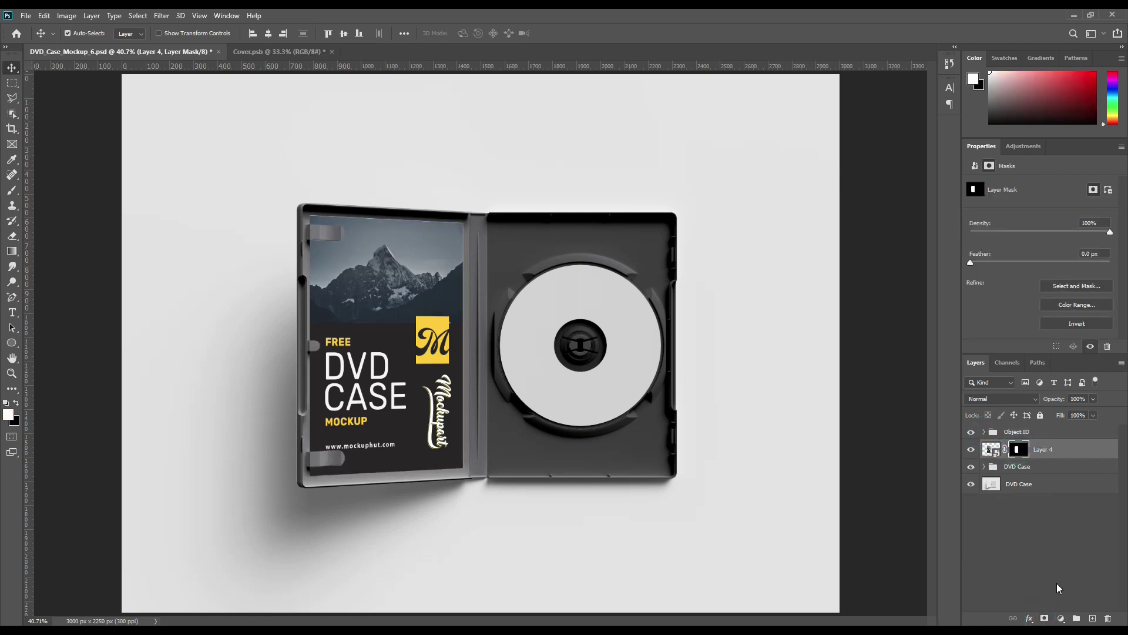
# - Copy the masked insert area from the base DVD Case layer to a new layer above the artwork and duplicate it
pyautogui.keyDown('ctrl'); pyautogui.click(1019, 449); pyautogui.keyUp('ctrl')
pyautogui.click(1027, 486)
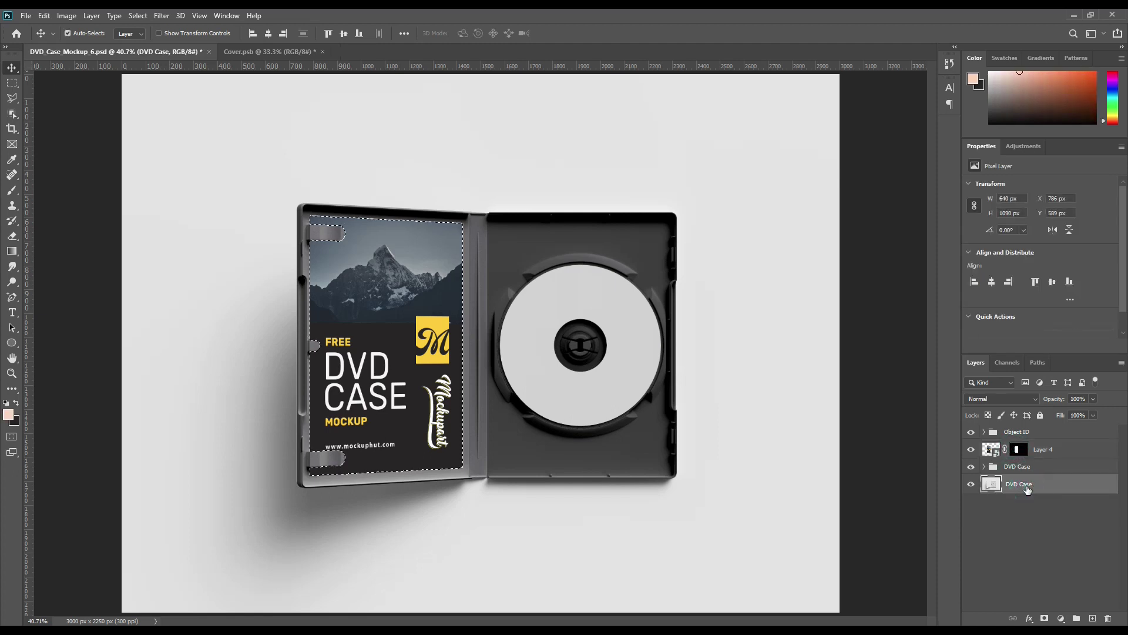
pyautogui.hotkey('ctrl', 'j')
pyautogui.moveTo(1043, 491); pyautogui.dragTo(1046, 454)
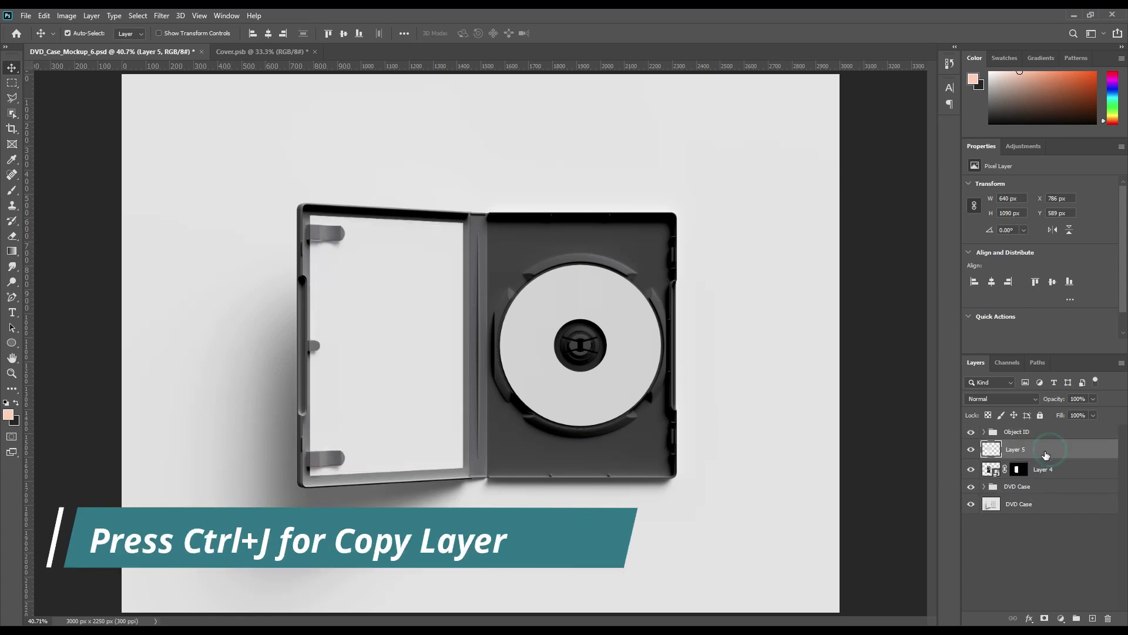
pyautogui.hotkey('ctrl', 'j')
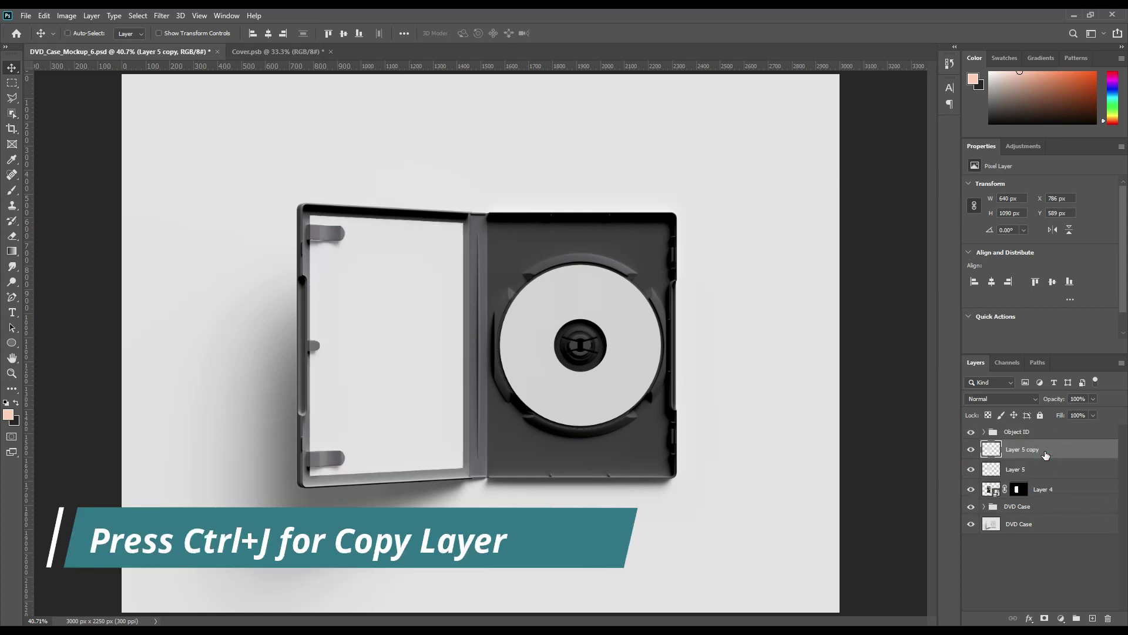
# - Rename the lower insert copy Shadow and the upper one Light
pyautogui.doubleClick(1023, 469)
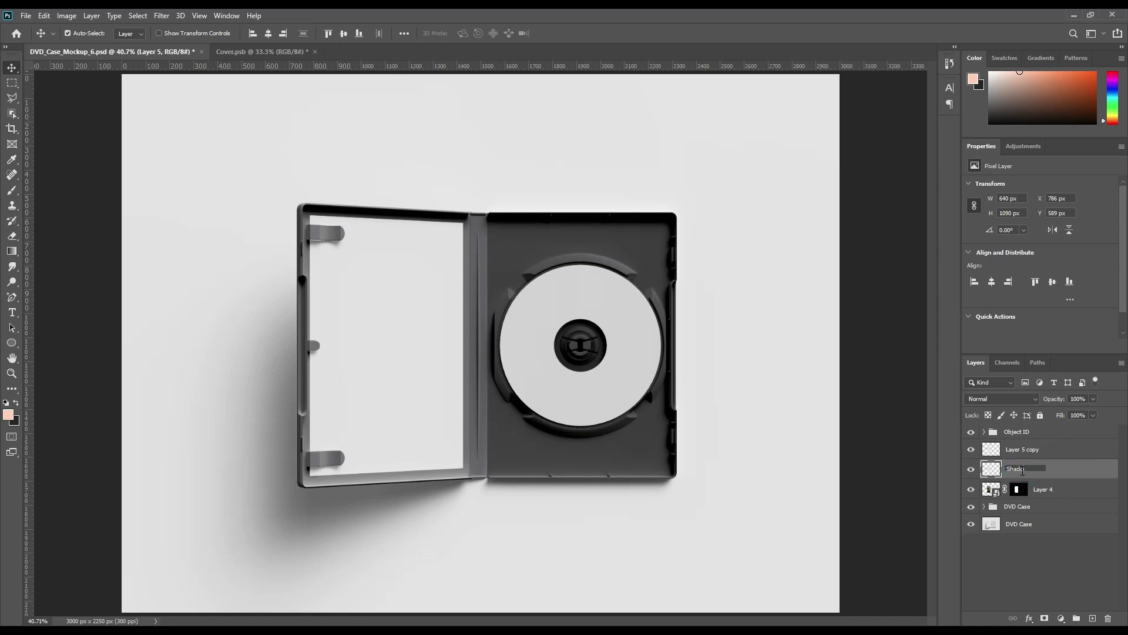
pyautogui.press('Return')
pyautogui.doubleClick(1023, 450)
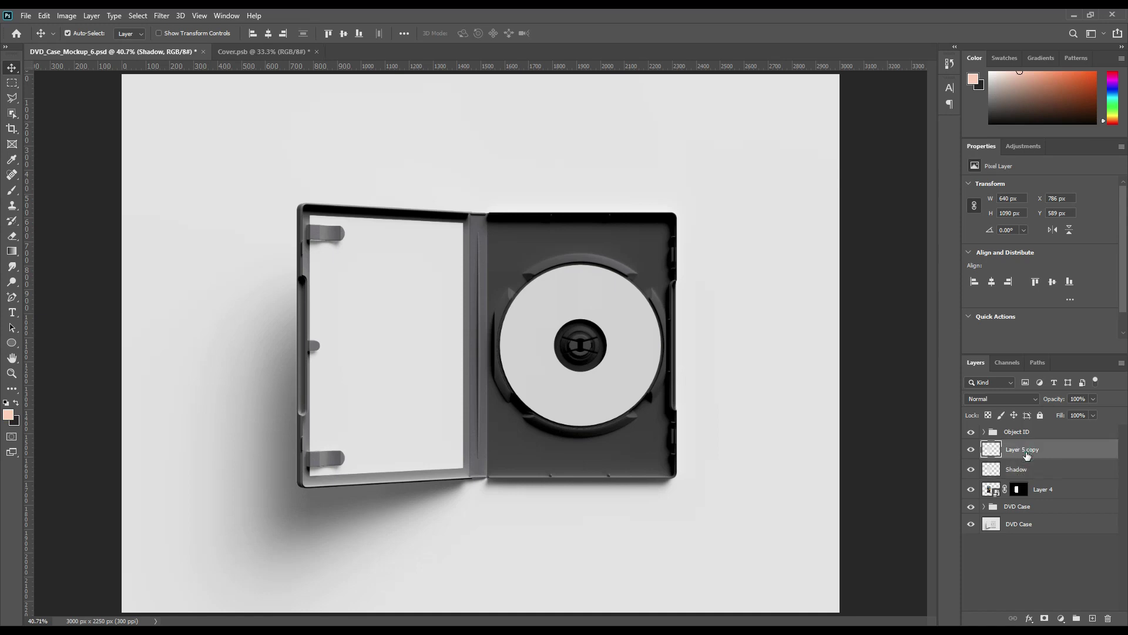
pyautogui.write('L')
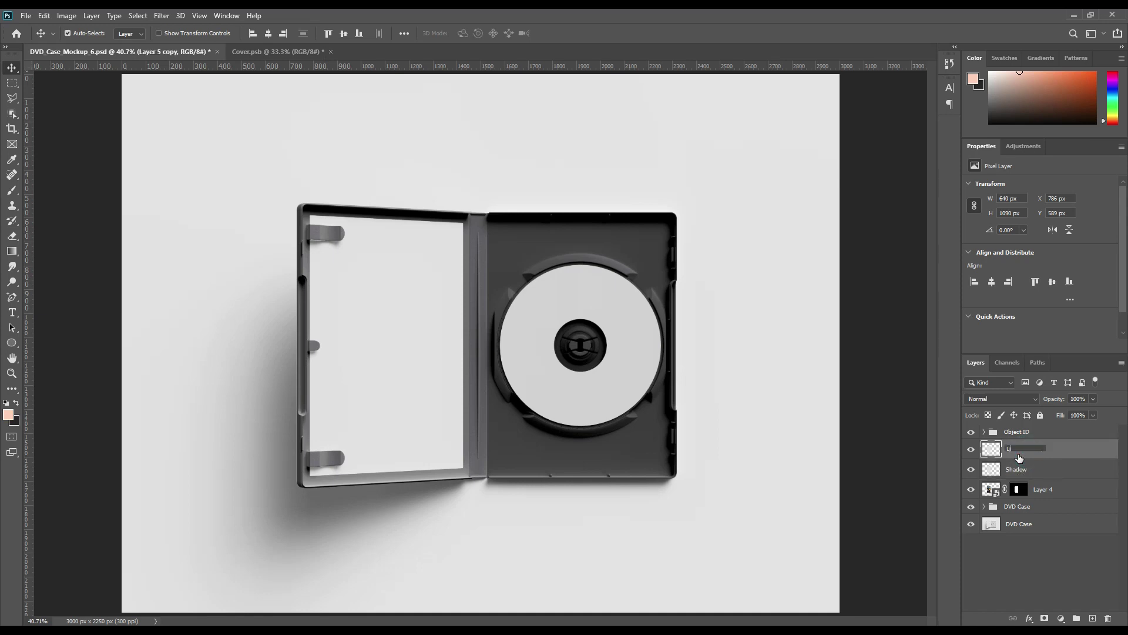
pyautogui.write('ight')
pyautogui.press('Return')
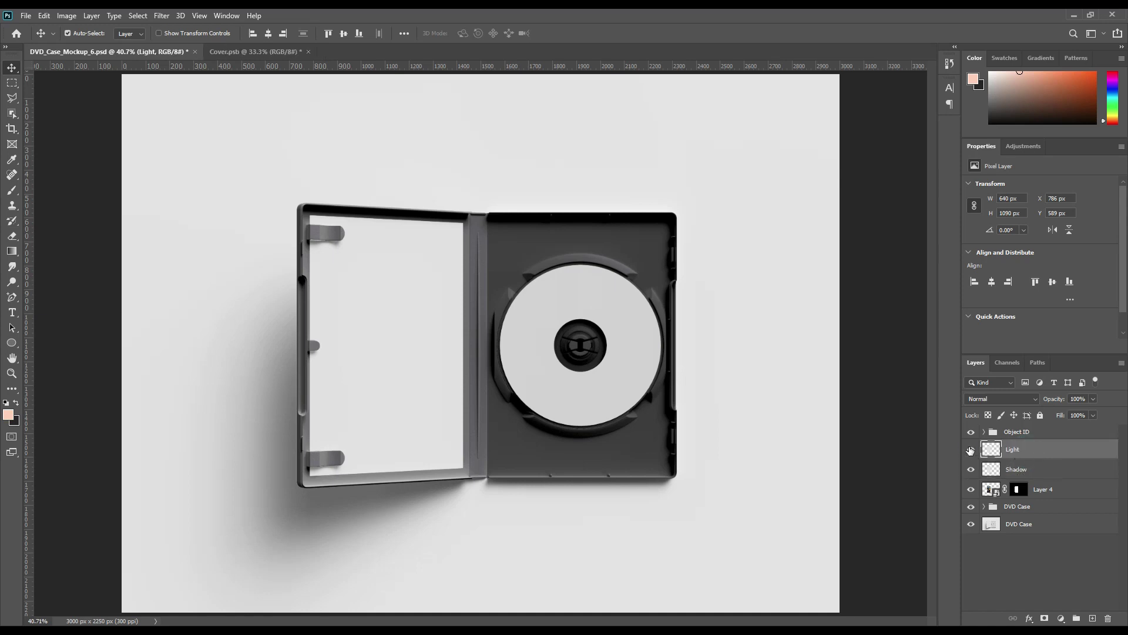
# - Set the Shadow layer's blend mode to Linear Burn and the Light layer's to Linear Dodge (Add)
pyautogui.click(1032, 469)
pyautogui.click(1013, 399)
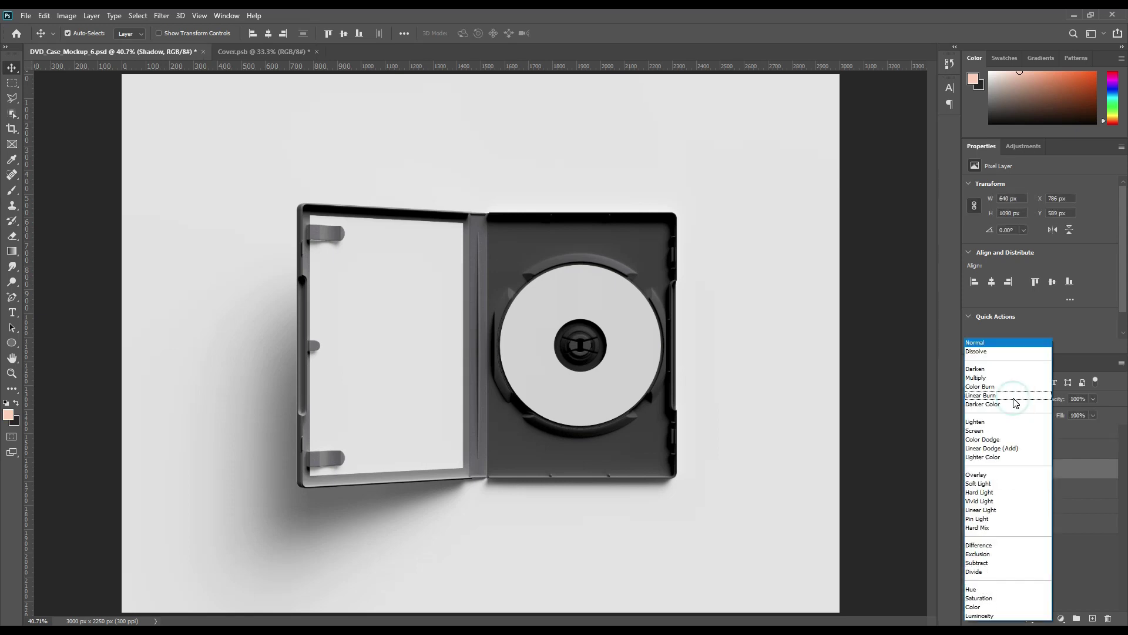
pyautogui.click(1003, 396)
pyautogui.click(971, 448)
pyautogui.click(1022, 449)
pyautogui.click(1007, 398)
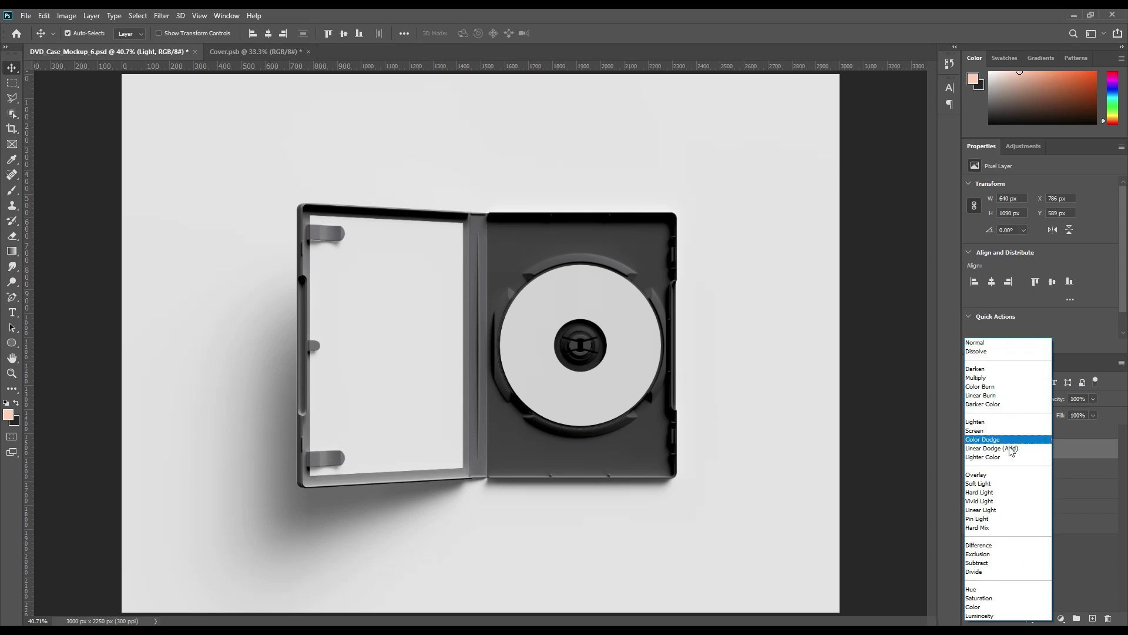
pyautogui.click(1009, 450)
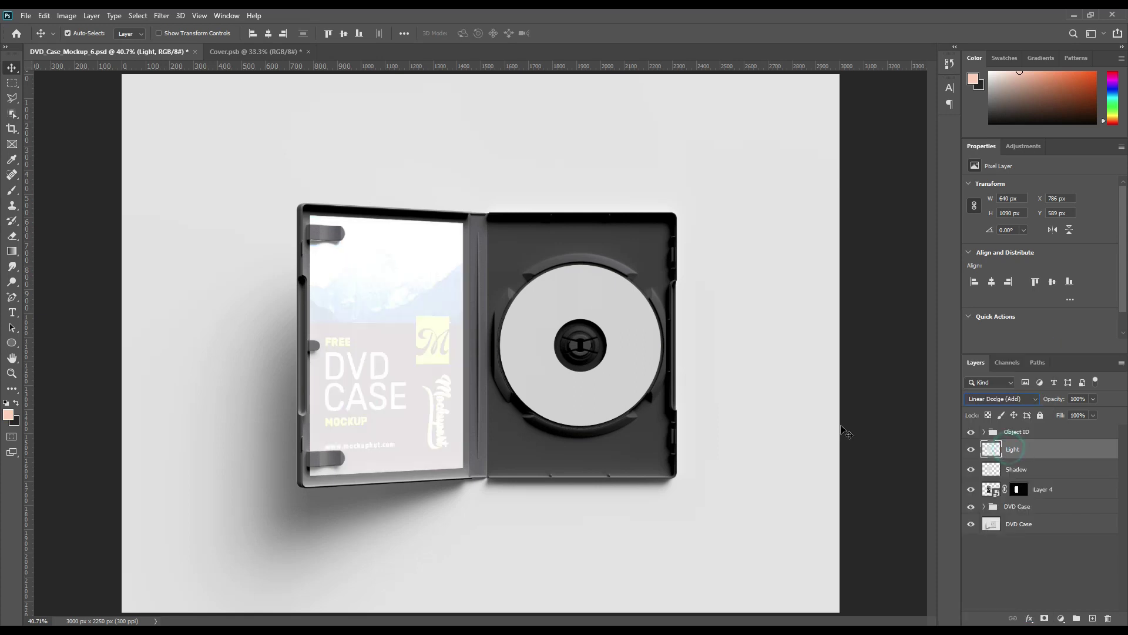
# - Apply Levels to the Light layer with a black input level of 216 and a white output level of 207
pyautogui.click(66, 16)
pyautogui.moveTo(98, 51)
pyautogui.click(200, 57)
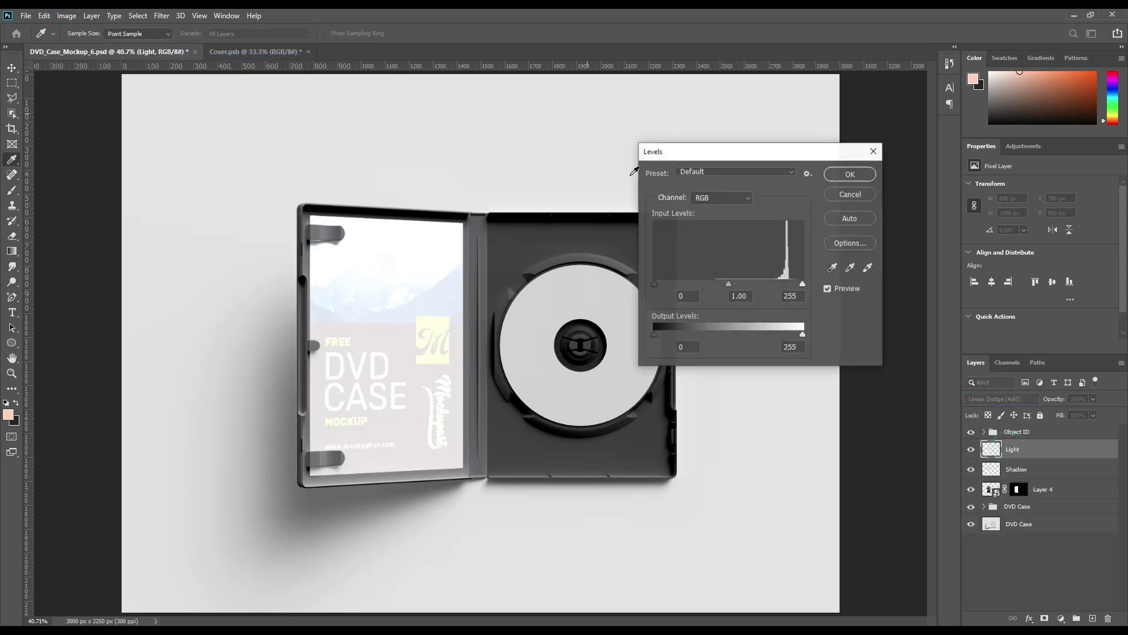
pyautogui.moveTo(664, 284); pyautogui.dragTo(783, 289)
pyautogui.moveTo(786, 335); pyautogui.dragTo(775, 334)
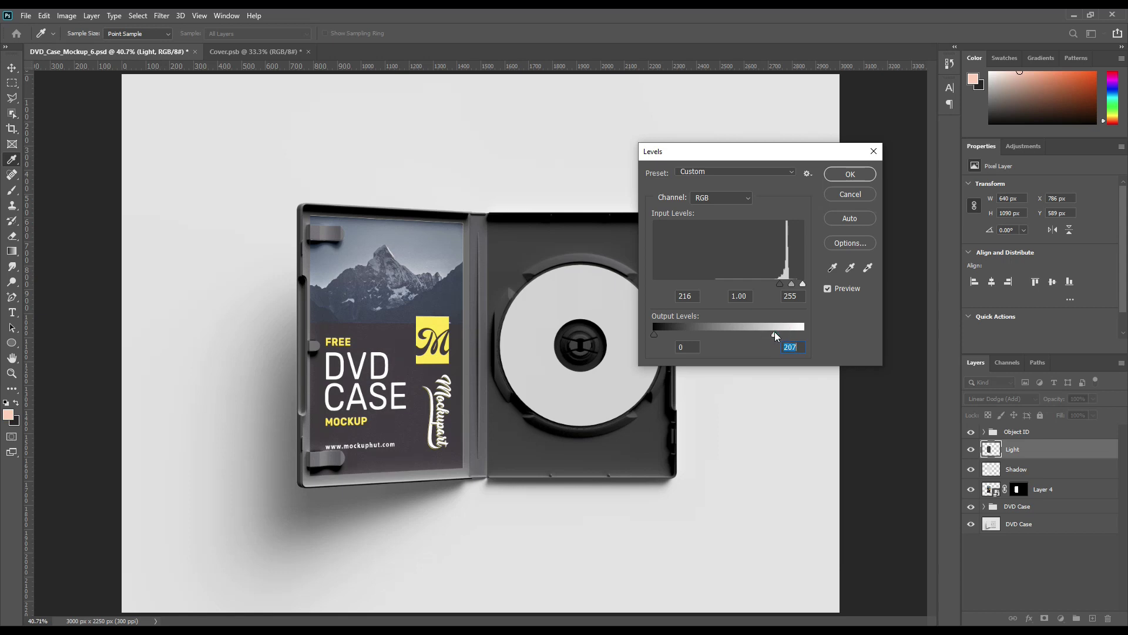
pyautogui.click(841, 176)
# - Desaturate the Light layer with Hue/Saturation, setting its saturation to -100
pyautogui.click(67, 15)
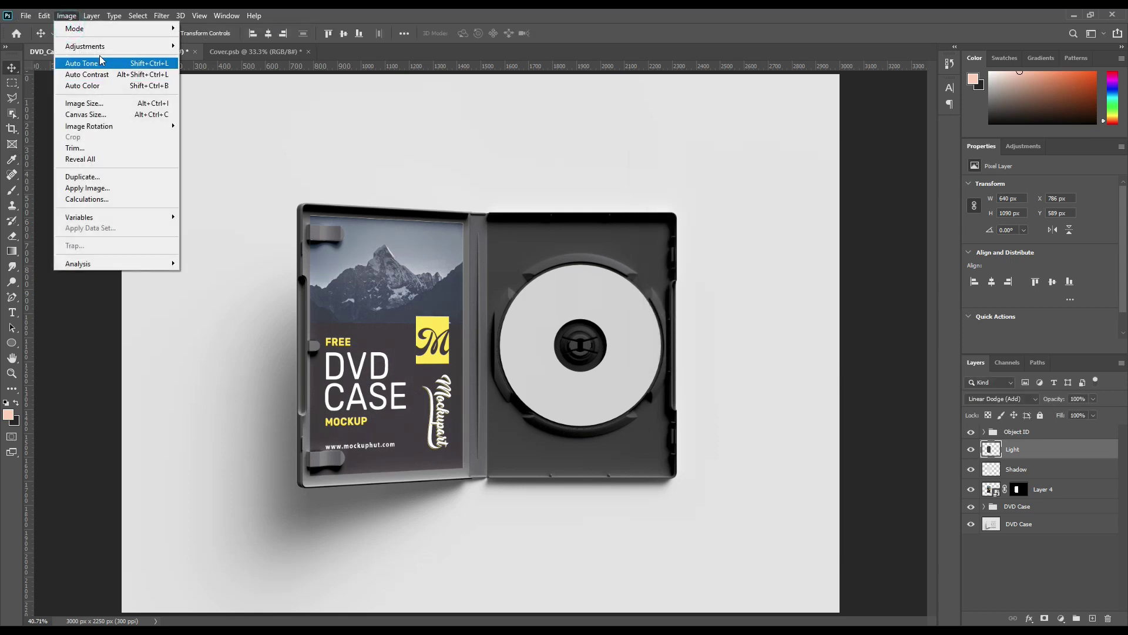
pyautogui.moveTo(88, 46)
pyautogui.click(215, 109)
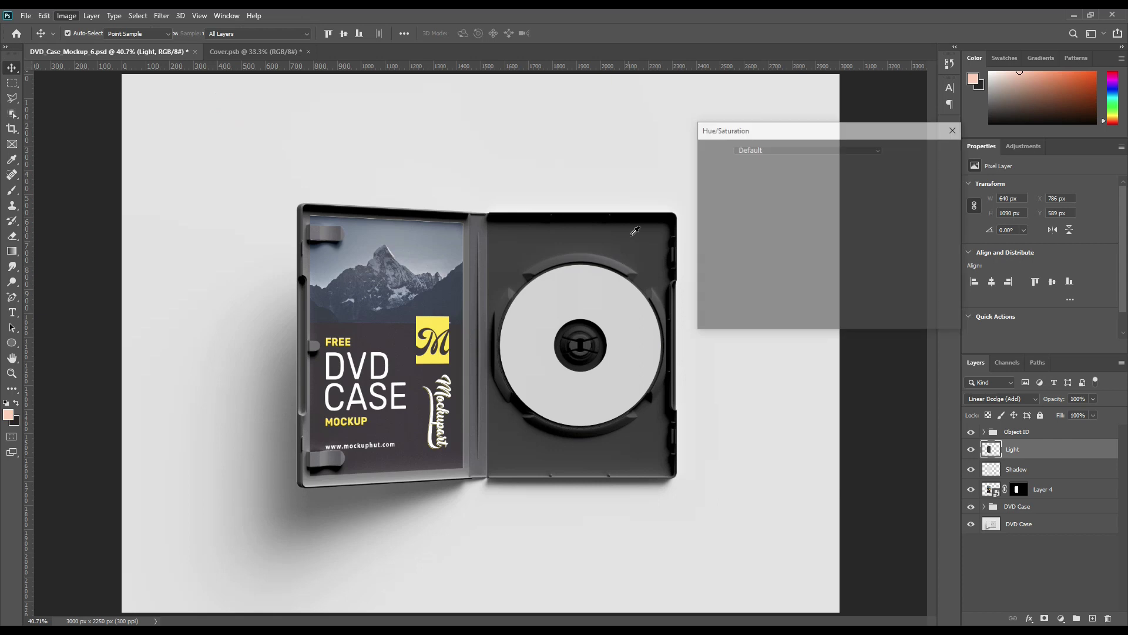
pyautogui.moveTo(751, 240); pyautogui.dragTo(699, 241)
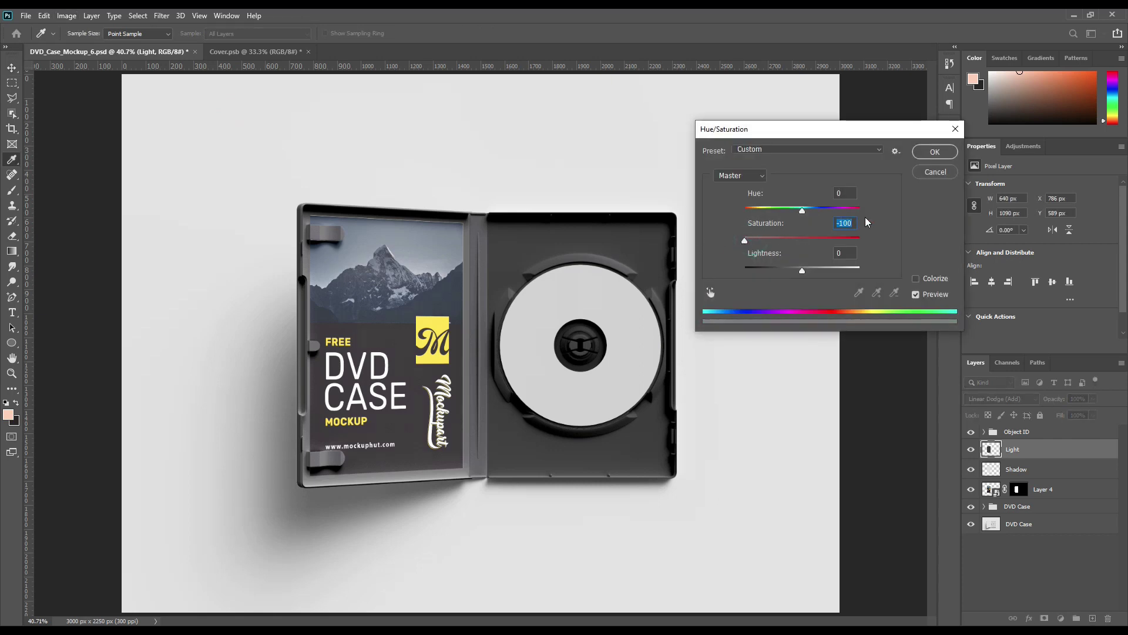
pyautogui.click(932, 154)
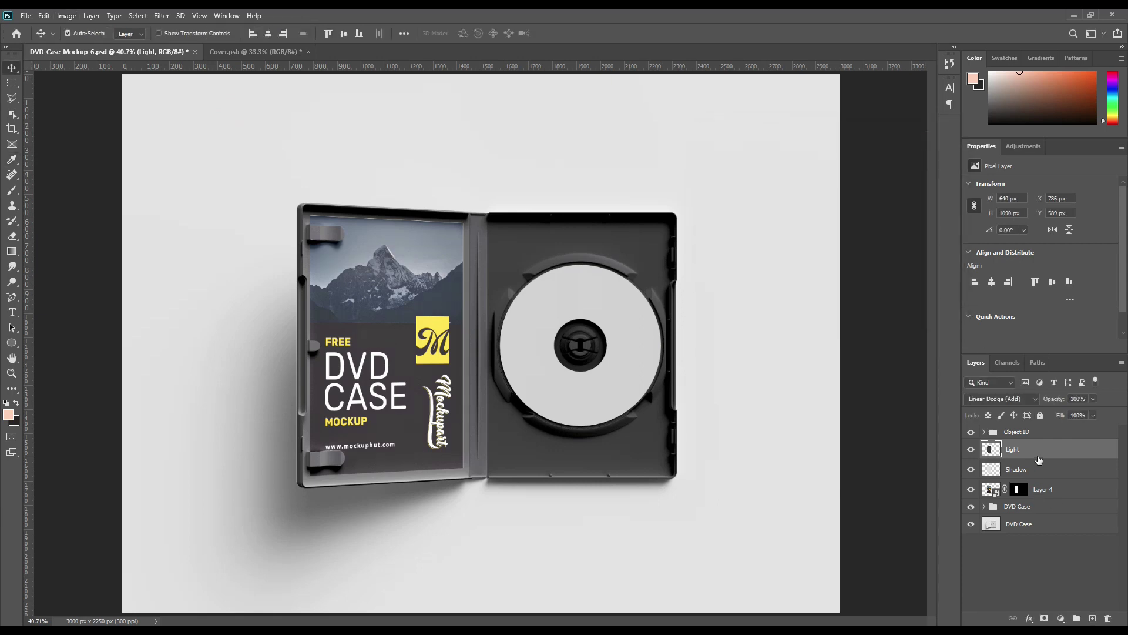
# - Group the Light and Shadow layers and name the group FX
pyautogui.keyDown('shift'); pyautogui.click(1039, 470); pyautogui.keyUp('shift')
pyautogui.moveTo(1060, 472); pyautogui.dragTo(1076, 619)
pyautogui.doubleClick(1016, 448)
pyautogui.write('FX')
pyautogui.press('Return')
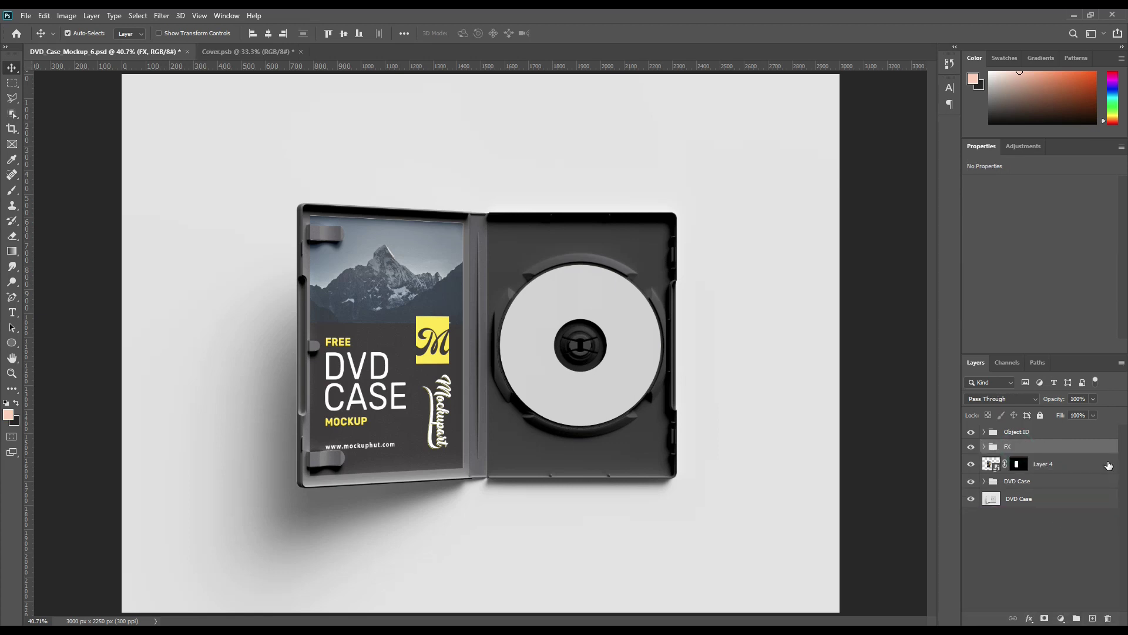
# - Deselect all layers, choose the Rectangle tool and place two horizontal and two vertical guides at the disc's outer edges
pyautogui.click(1034, 535)
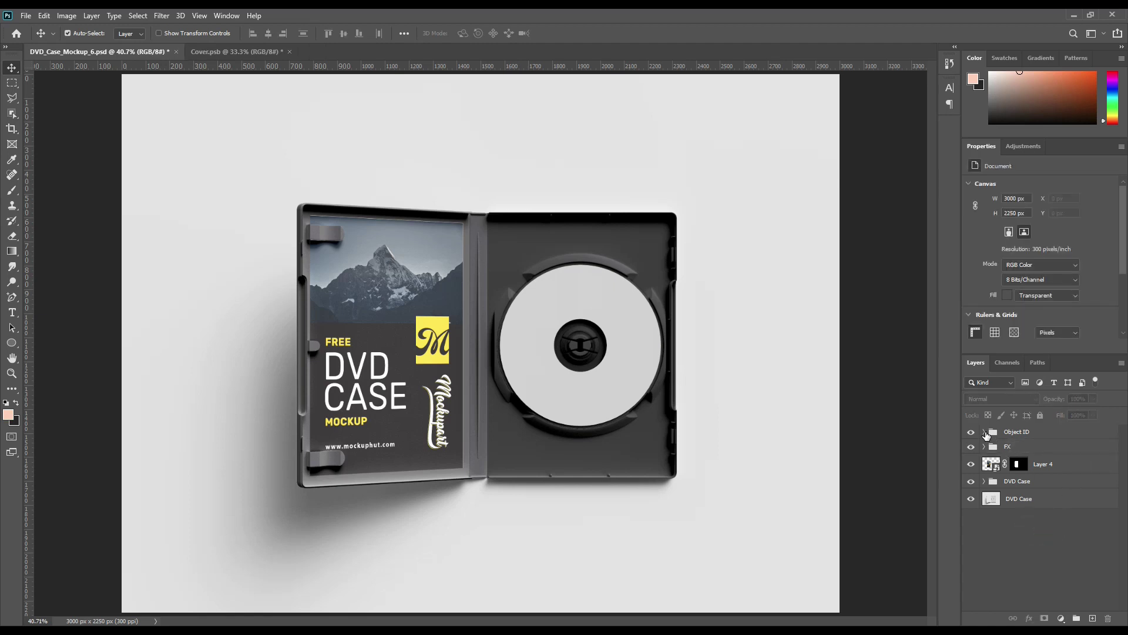
pyautogui.click(12, 343)
pyautogui.click(59, 342)
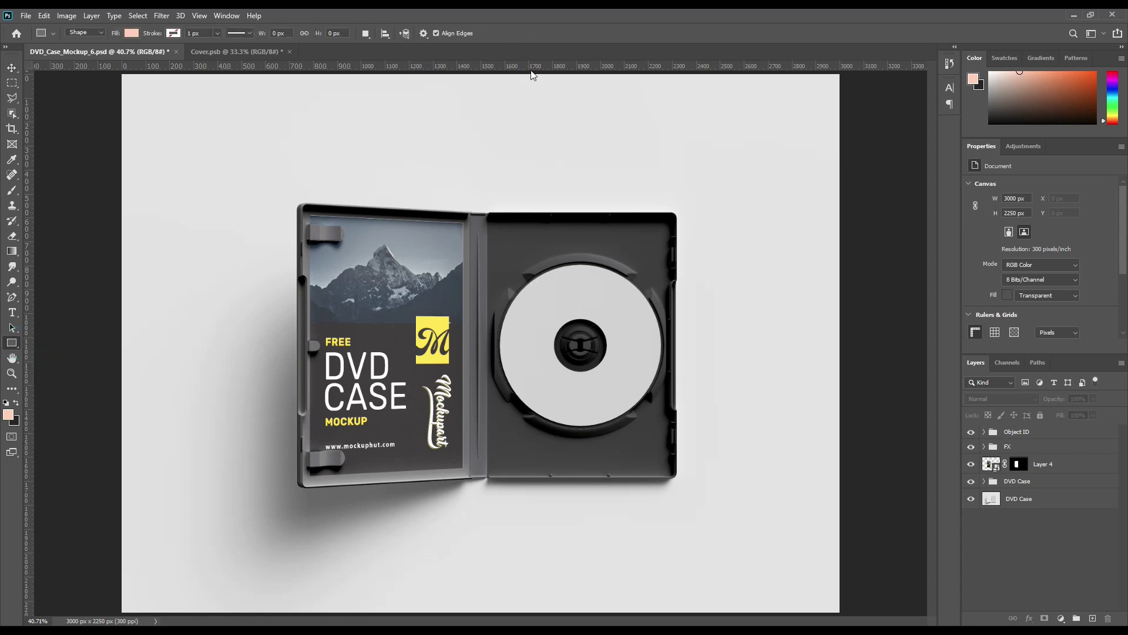
pyautogui.moveTo(557, 66); pyautogui.dragTo(603, 263)
pyautogui.moveTo(610, 68); pyautogui.dragTo(623, 428)
pyautogui.moveTo(34, 304); pyautogui.dragTo(498, 319)
pyautogui.moveTo(33, 321); pyautogui.dragTo(664, 343)
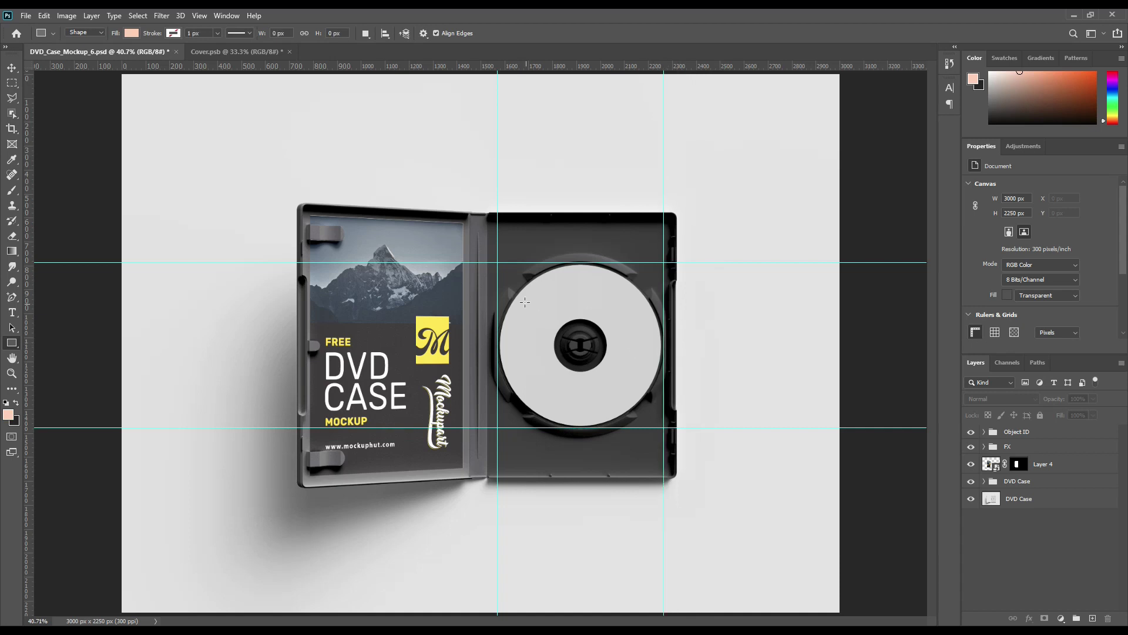
# - Draw a 695 x 691 px rectangle over the disc between the guides and move its layer below the Object ID group
pyautogui.moveTo(500, 268); pyautogui.dragTo(663, 428)
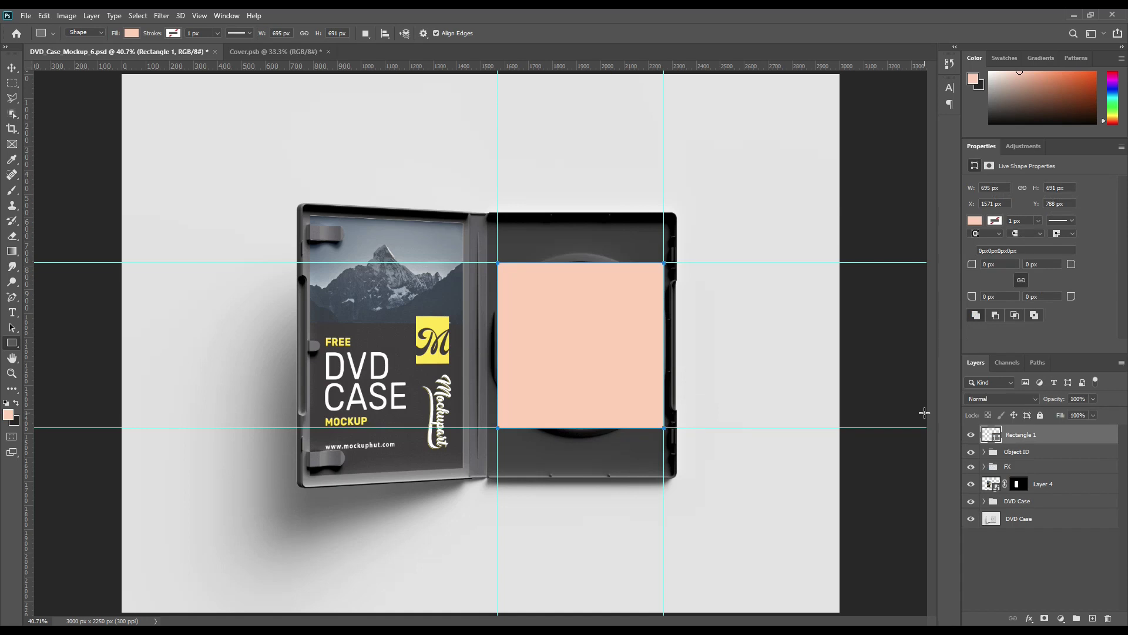
pyautogui.moveTo(1027, 437); pyautogui.dragTo(1029, 462)
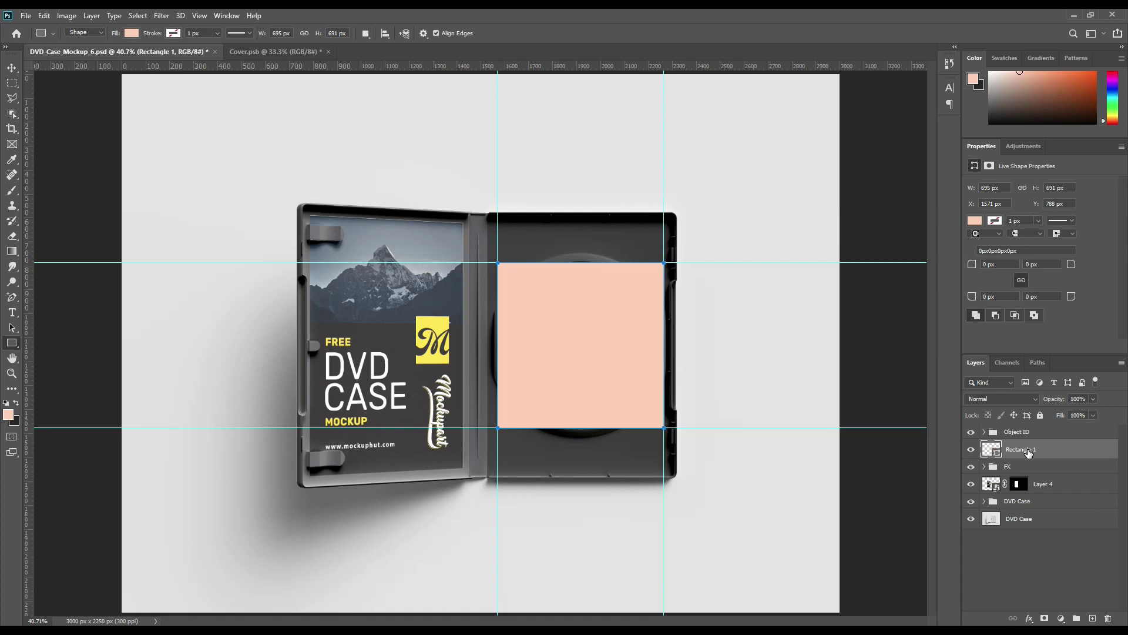
pyautogui.rightClick(1030, 453)
pyautogui.click(941, 297)
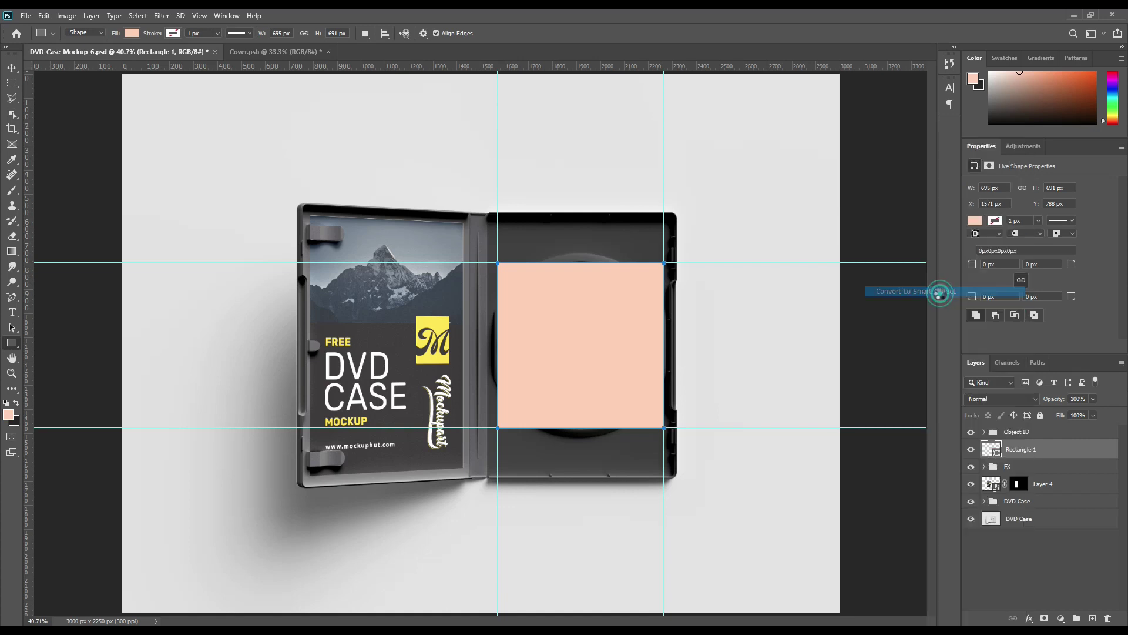
pyautogui.press('v')
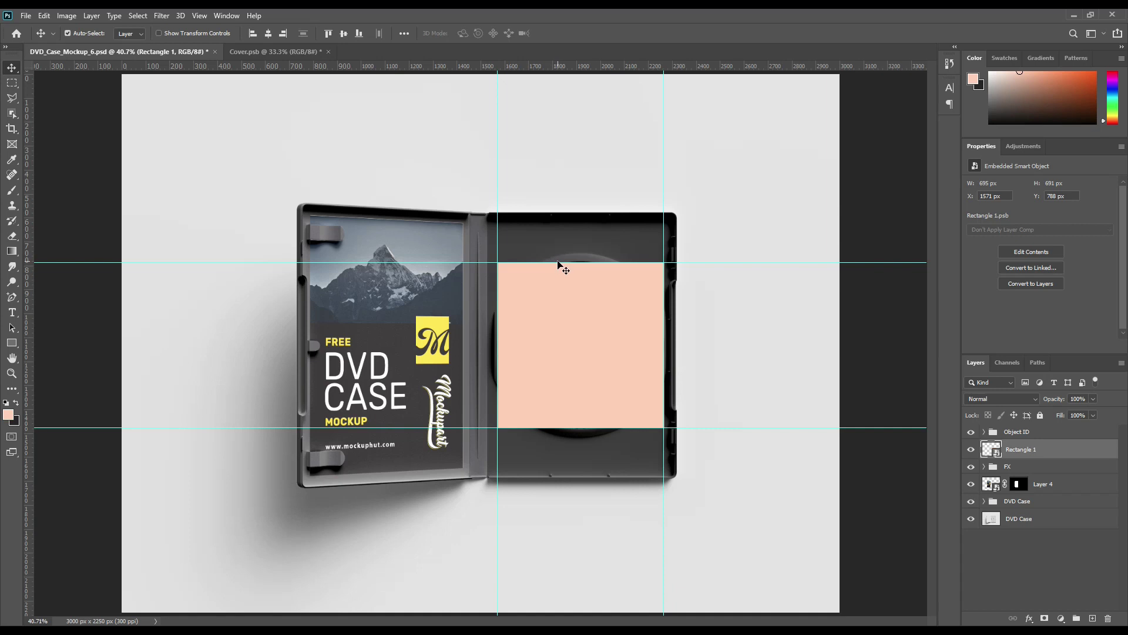
pyautogui.click(558, 266)
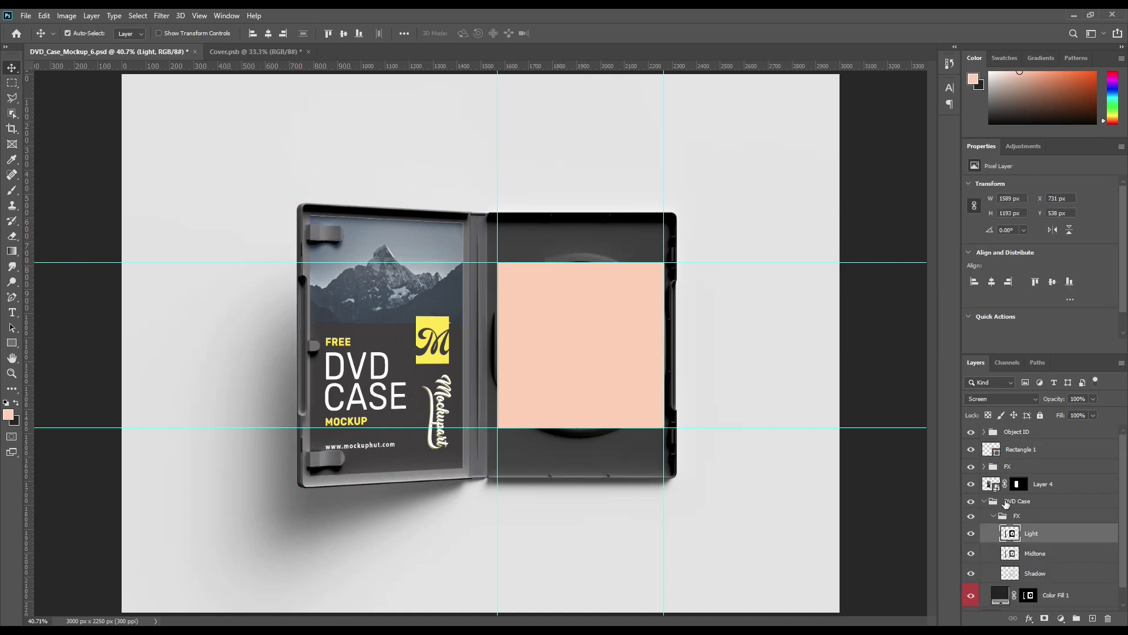
pyautogui.click(971, 533)
pyautogui.click(971, 533)
pyautogui.click(985, 501)
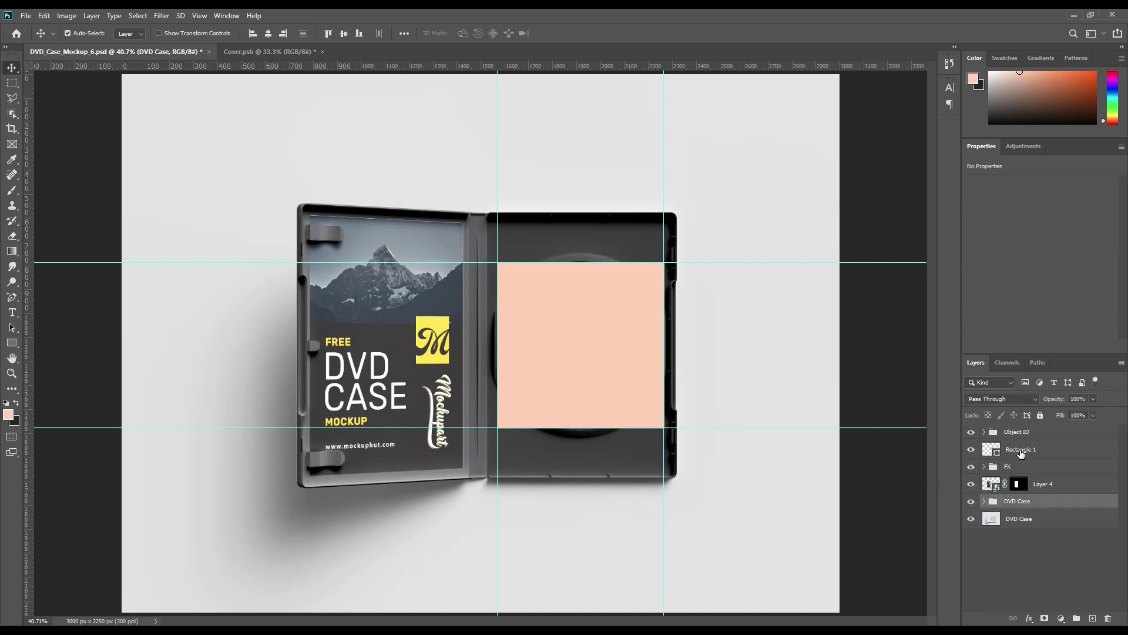
# - Convert the Rectangle 1 layer over the disc to a Smart Object
pyautogui.click(1021, 452)
pyautogui.rightClick(1031, 451)
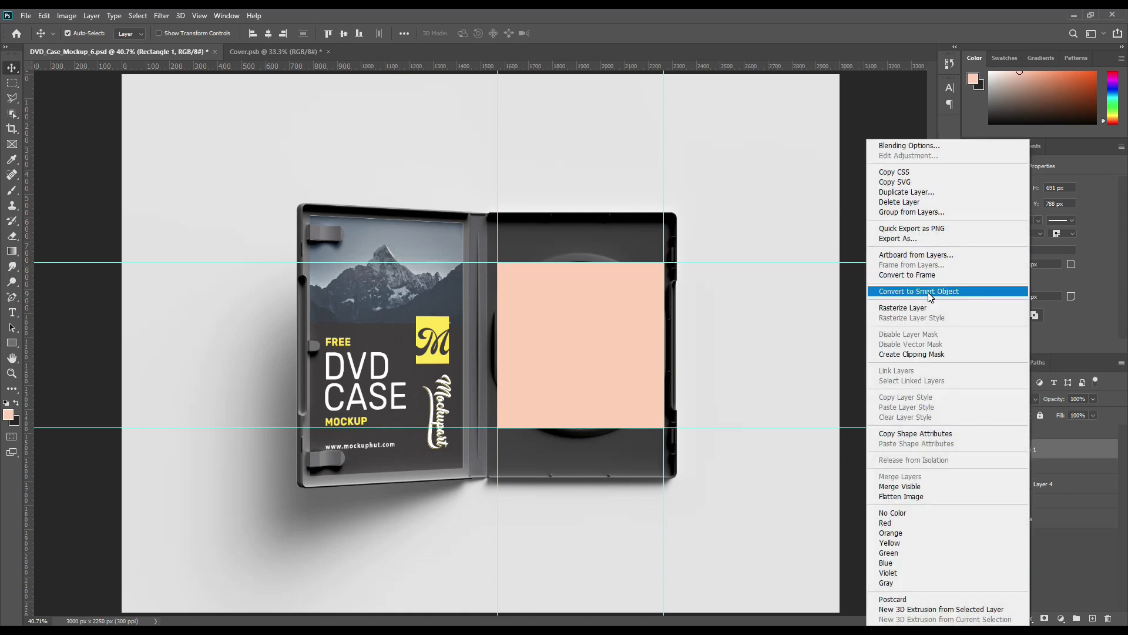
pyautogui.click(931, 294)
# - Remove the four guides around the disc from the canvas
pyautogui.moveTo(624, 262); pyautogui.dragTo(645, 61)
pyautogui.moveTo(666, 285); pyautogui.dragTo(940, 265)
pyautogui.moveTo(692, 429); pyautogui.dragTo(699, 617)
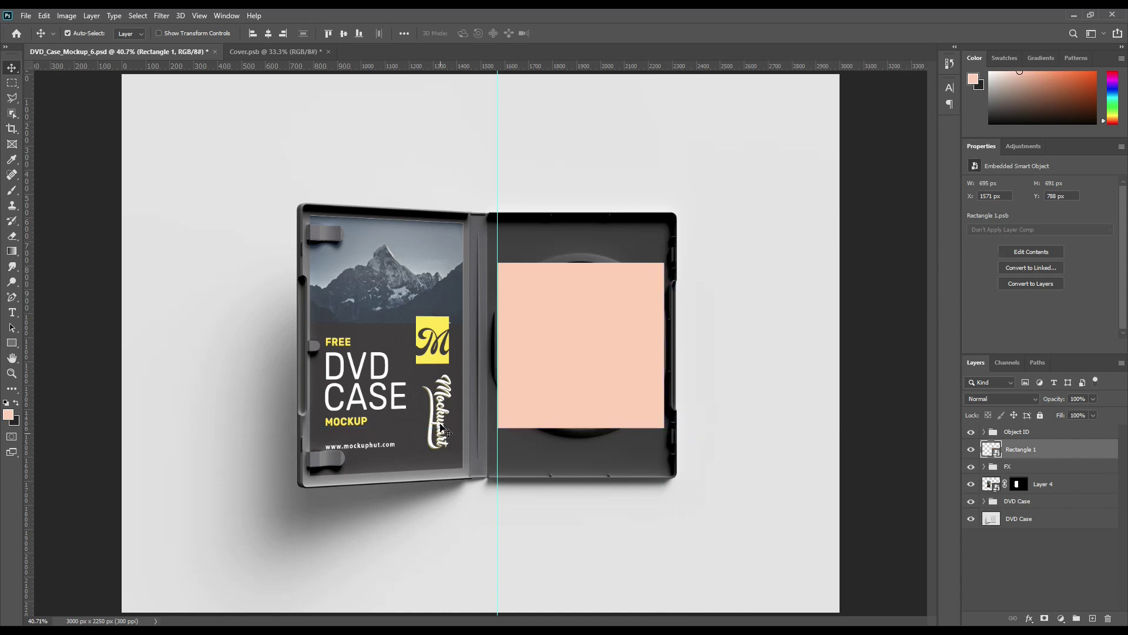
pyautogui.moveTo(497, 372); pyautogui.dragTo(11, 312)
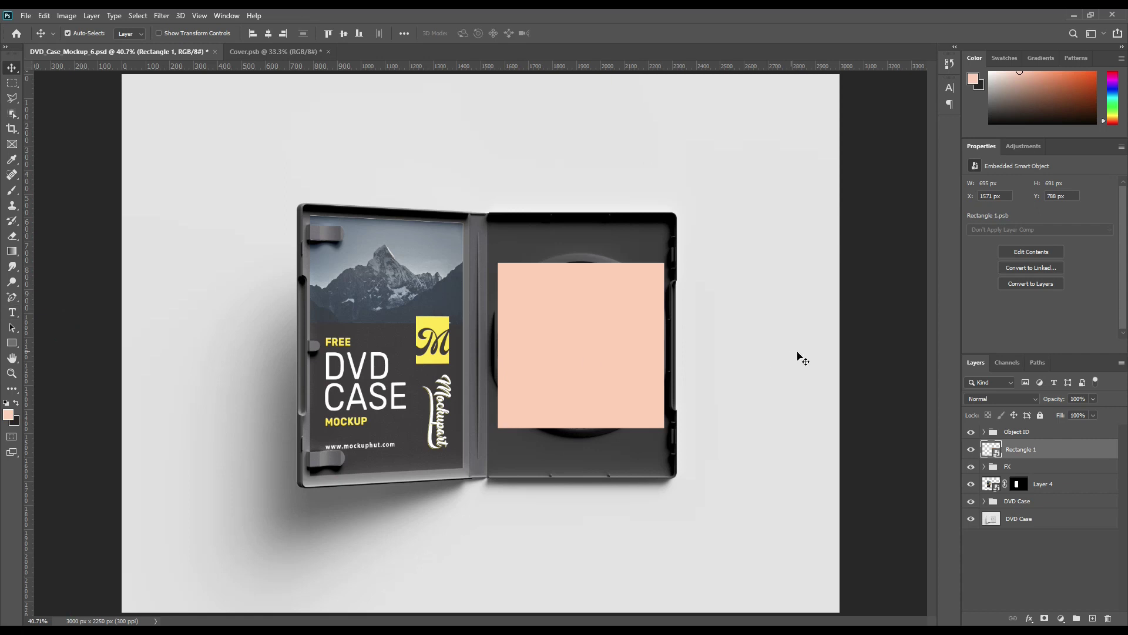
# - Mask the Rectangle 1 Smart Object to the disc shape using the outline of Layer 2 in the Object ID group
pyautogui.click(983, 432)
pyautogui.keyDown('ctrl'); pyautogui.click(1003, 467); pyautogui.keyUp('ctrl')
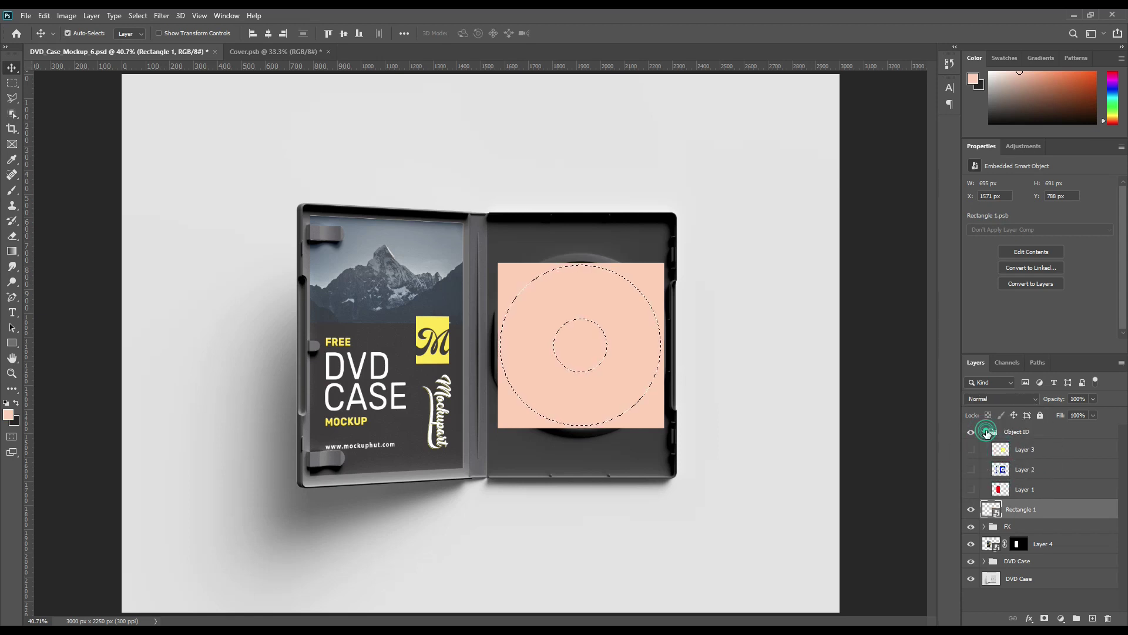
pyautogui.click(984, 431)
pyautogui.click(1046, 617)
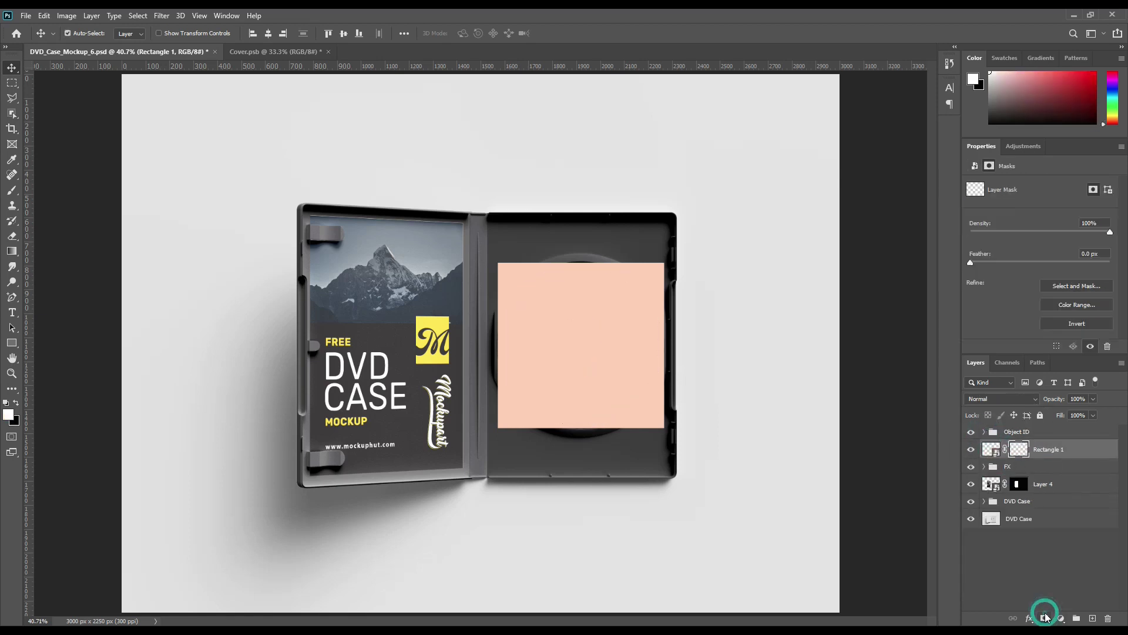
# - Copy the disc area of the base DVD Case layer to a new layer and place it above Rectangle 1
pyautogui.keyDown('ctrl'); pyautogui.click(1021, 450); pyautogui.keyUp('ctrl')
pyautogui.click(1025, 518)
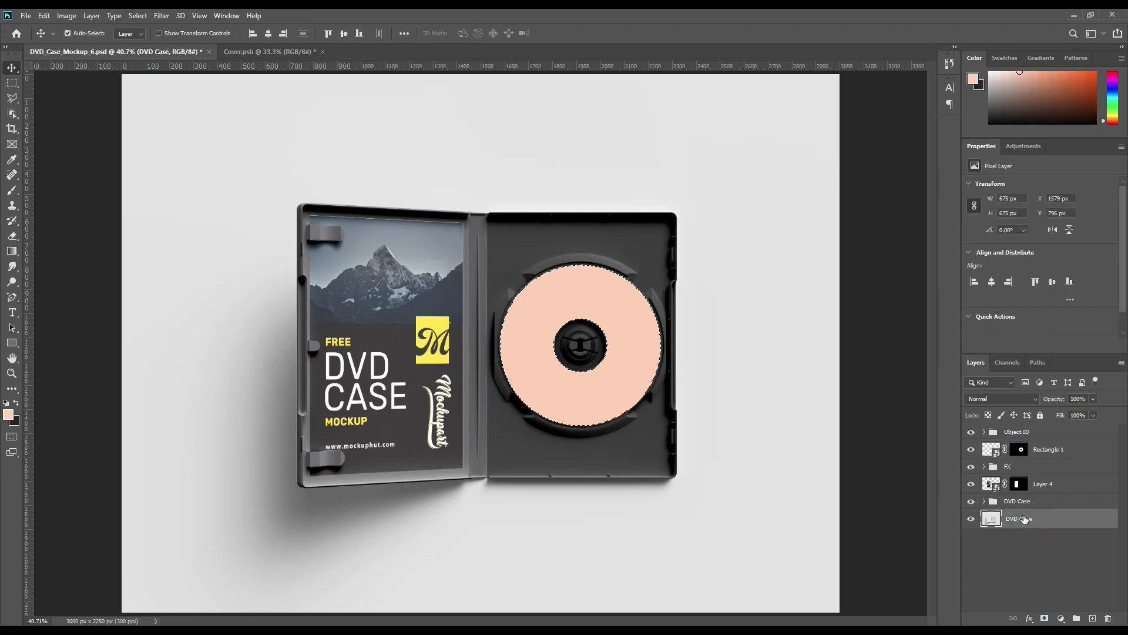
pyautogui.hotkey('ctrl', 'j')
pyautogui.moveTo(1024, 516); pyautogui.dragTo(1036, 451)
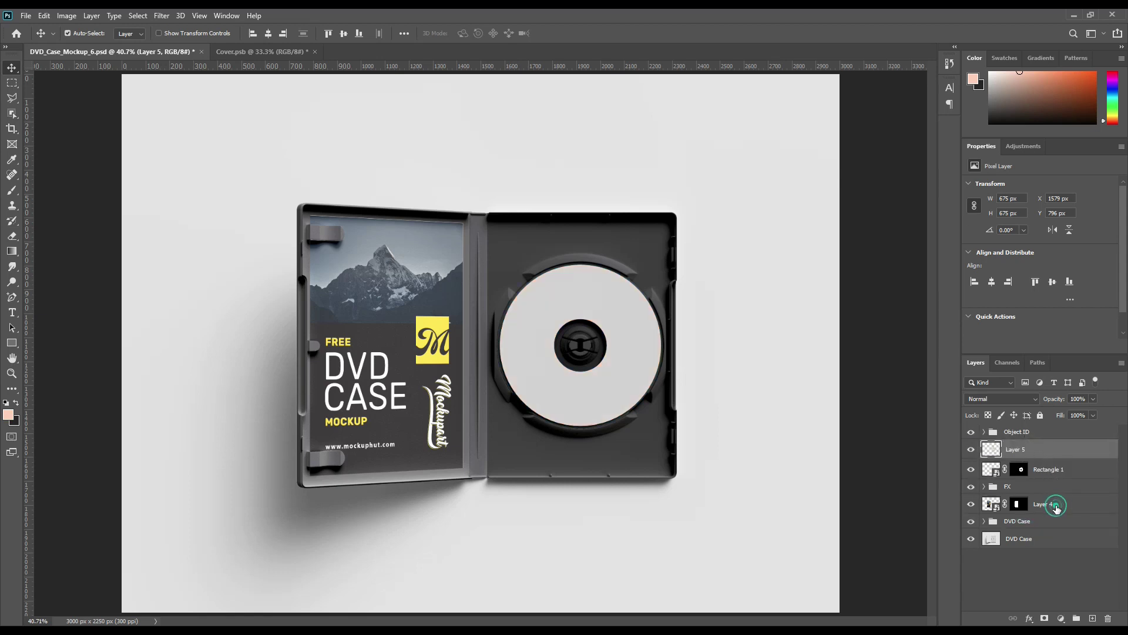
# - Label the Layer 4 and Rectangle 1 Smart Object layers red
pyautogui.rightClick(1053, 503)
pyautogui.click(928, 528)
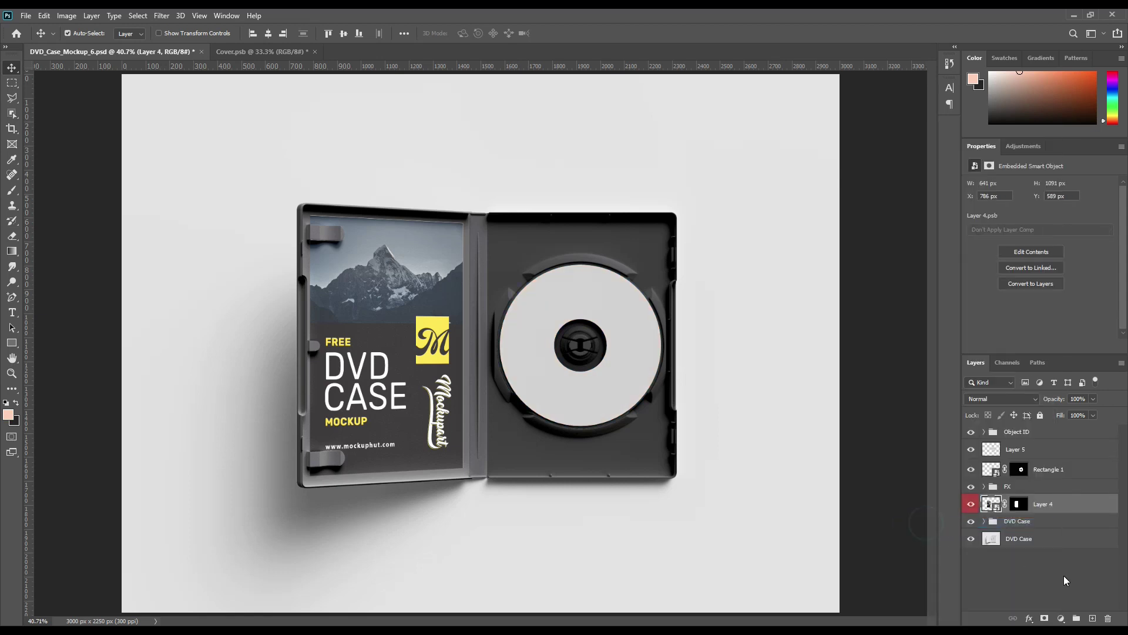
pyautogui.click(1064, 576)
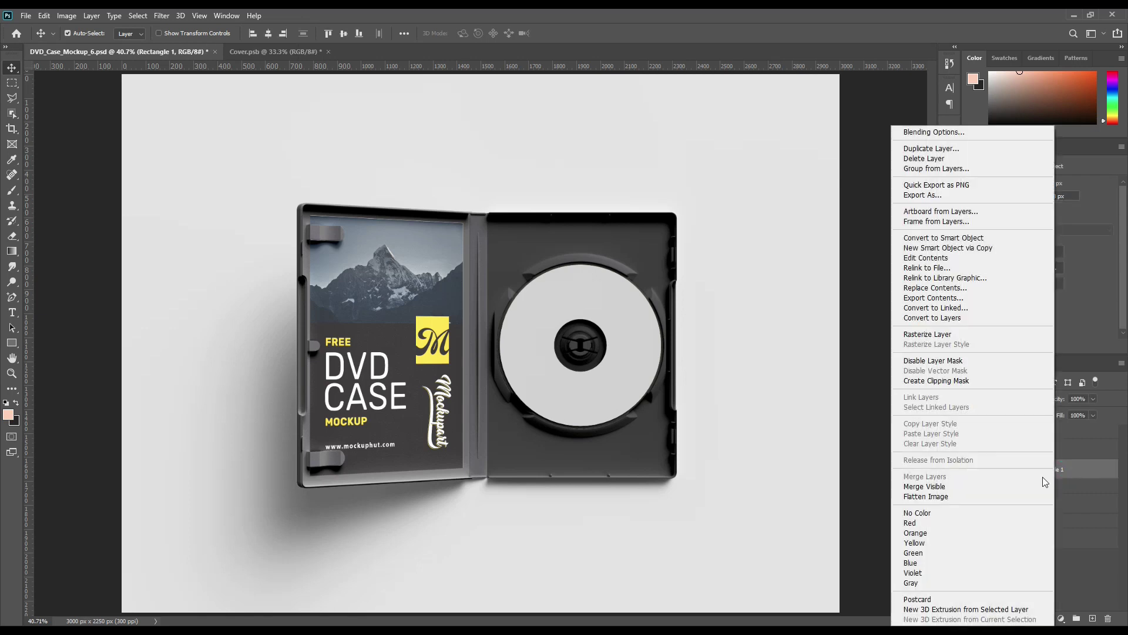
pyautogui.click(941, 523)
# - Duplicate Layer 5, renaming the lower layer to shadow and the upper copy to Light
pyautogui.click(1021, 452)
pyautogui.hotkey('ctrl', 'j')
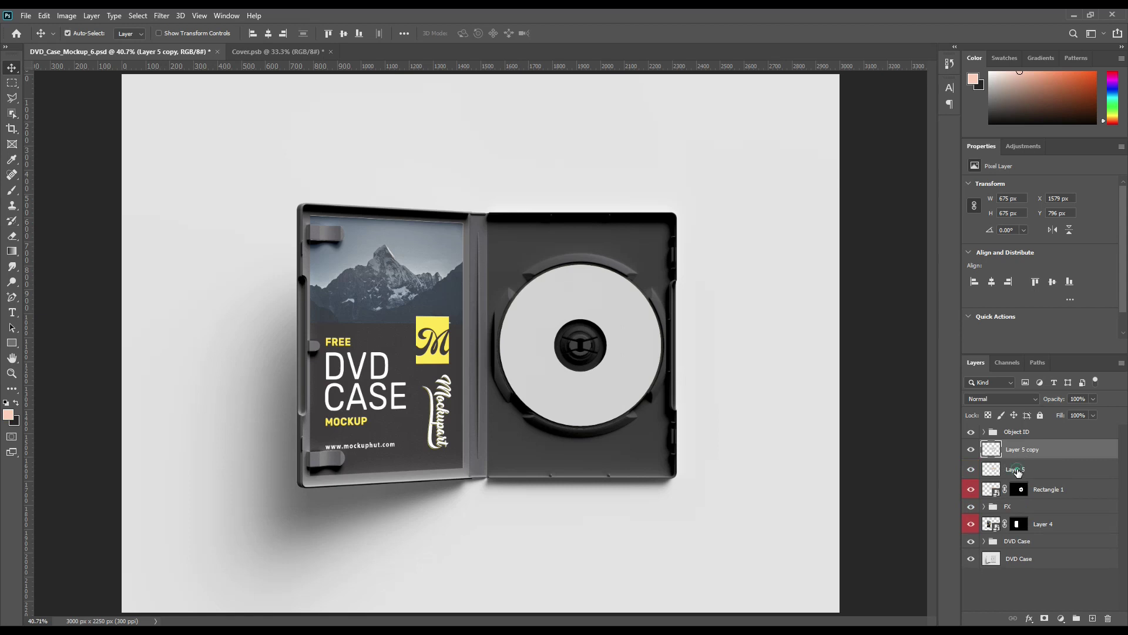
pyautogui.doubleClick(1018, 469)
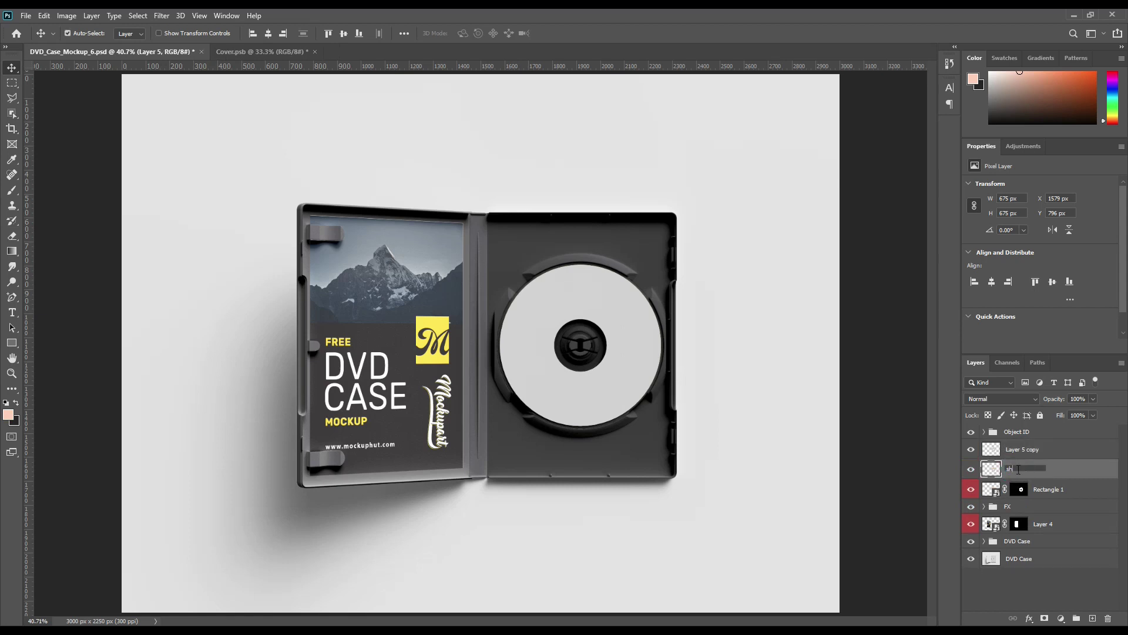
pyautogui.press('Return')
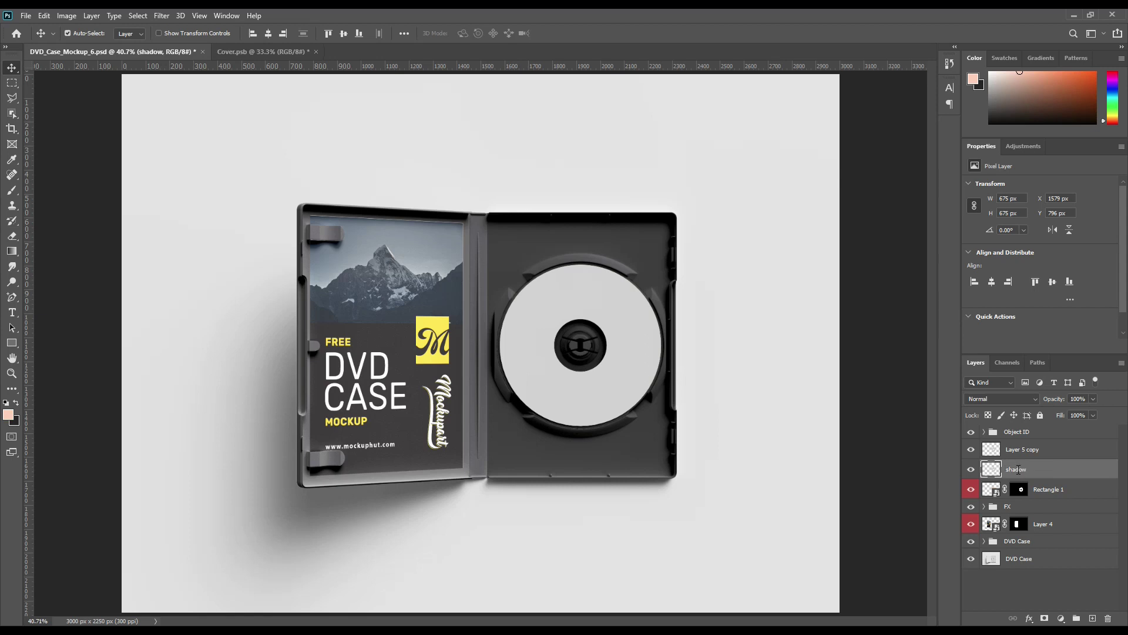
pyautogui.doubleClick(1026, 449)
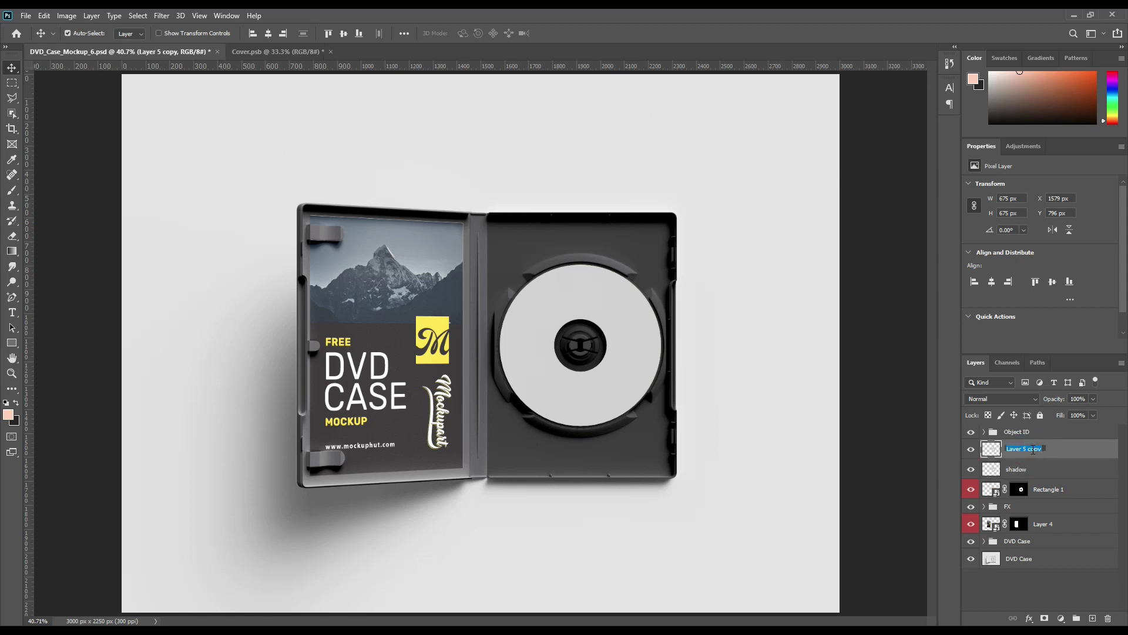
pyautogui.write('Light')
pyautogui.press('Return')
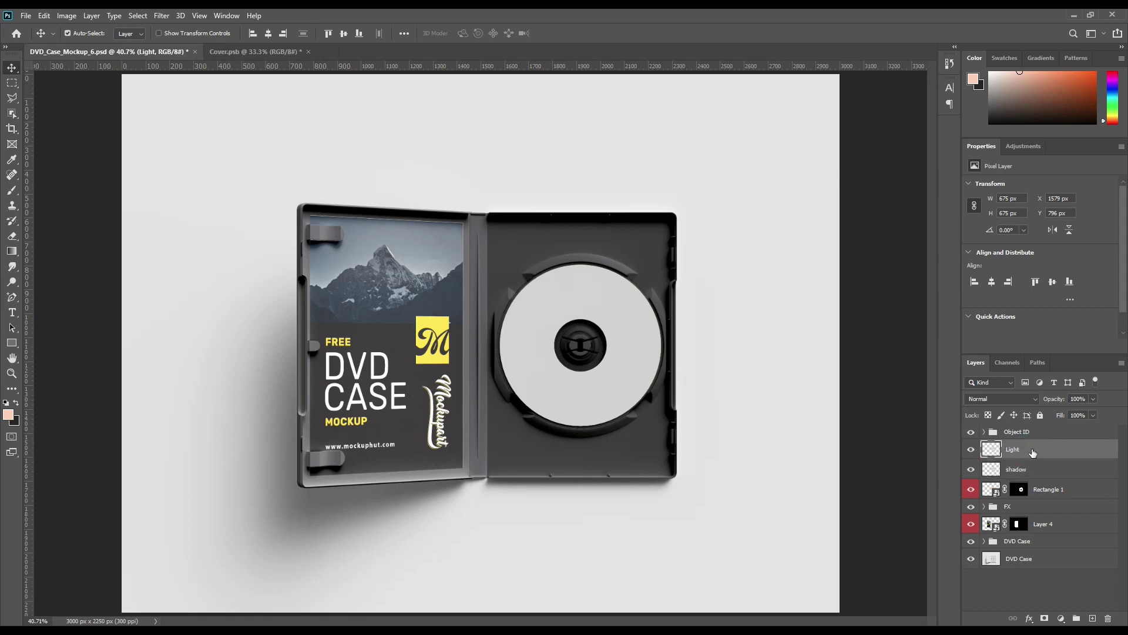
# - Hide the Light layer and set the shadow layer's blend mode to Linear Burn
pyautogui.click(971, 449)
pyautogui.click(1011, 468)
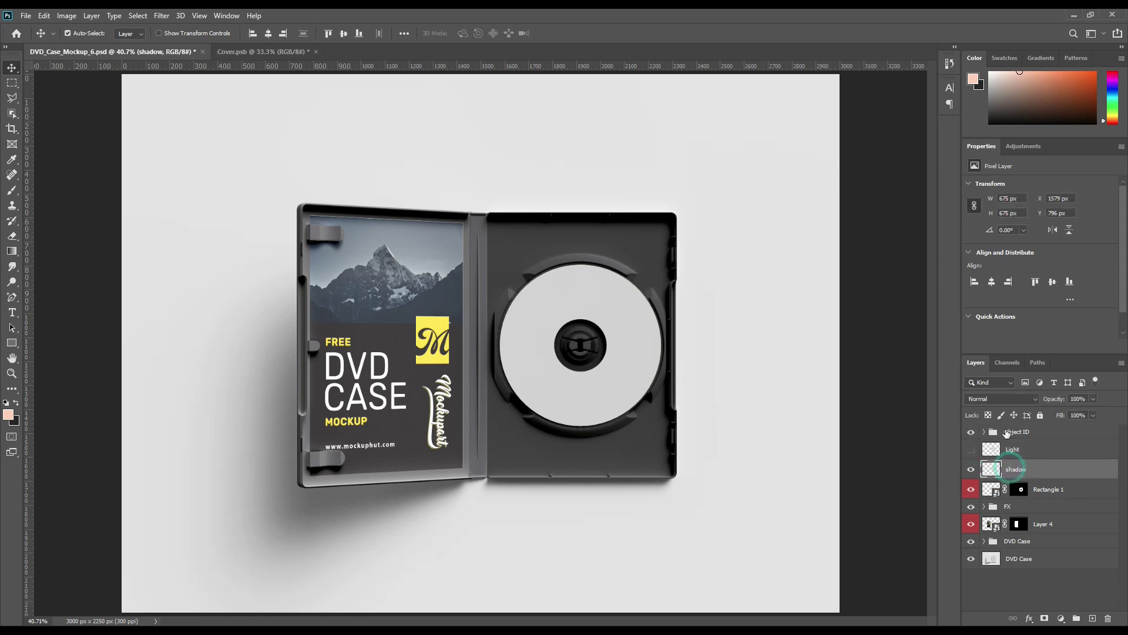
pyautogui.click(1004, 400)
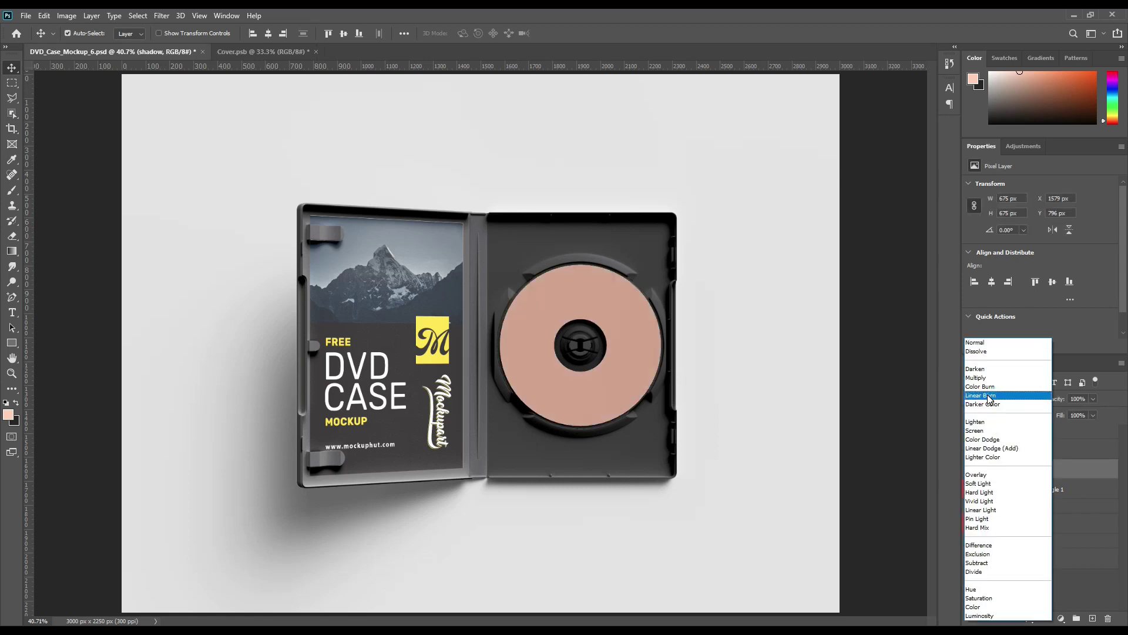
pyautogui.click(987, 394)
# - Show the Light layer again and set its blend mode to Screen
pyautogui.click(971, 449)
pyautogui.click(1012, 449)
pyautogui.click(1004, 399)
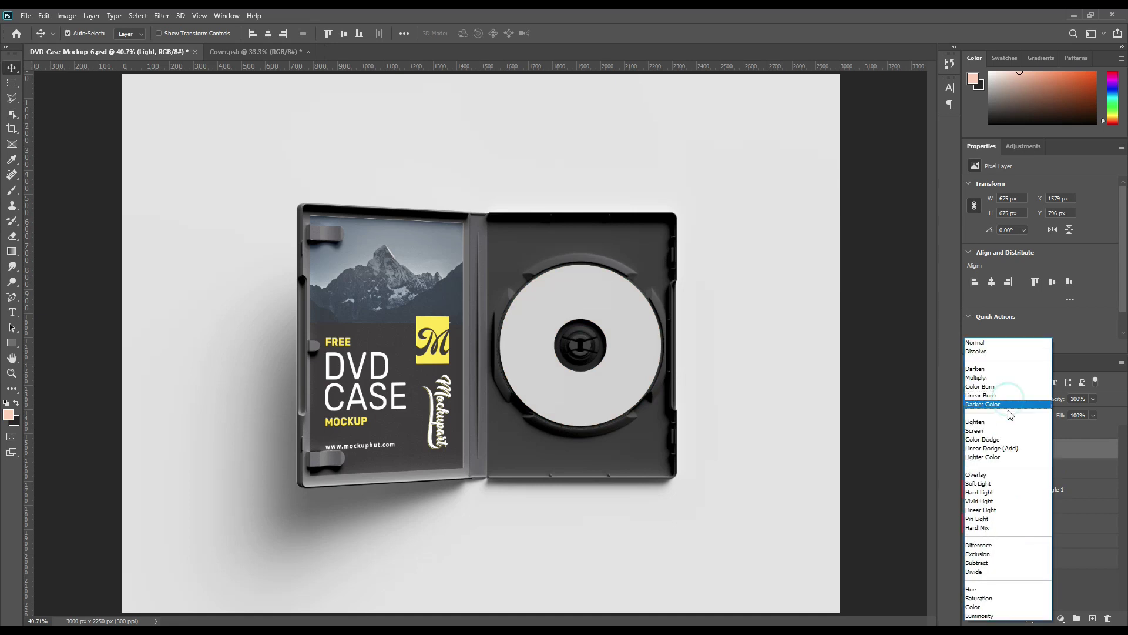
pyautogui.click(998, 432)
# - Apply a Levels adjustment to the Light layer with the black input level at 197
pyautogui.click(65, 17)
pyautogui.moveTo(92, 50)
pyautogui.click(203, 57)
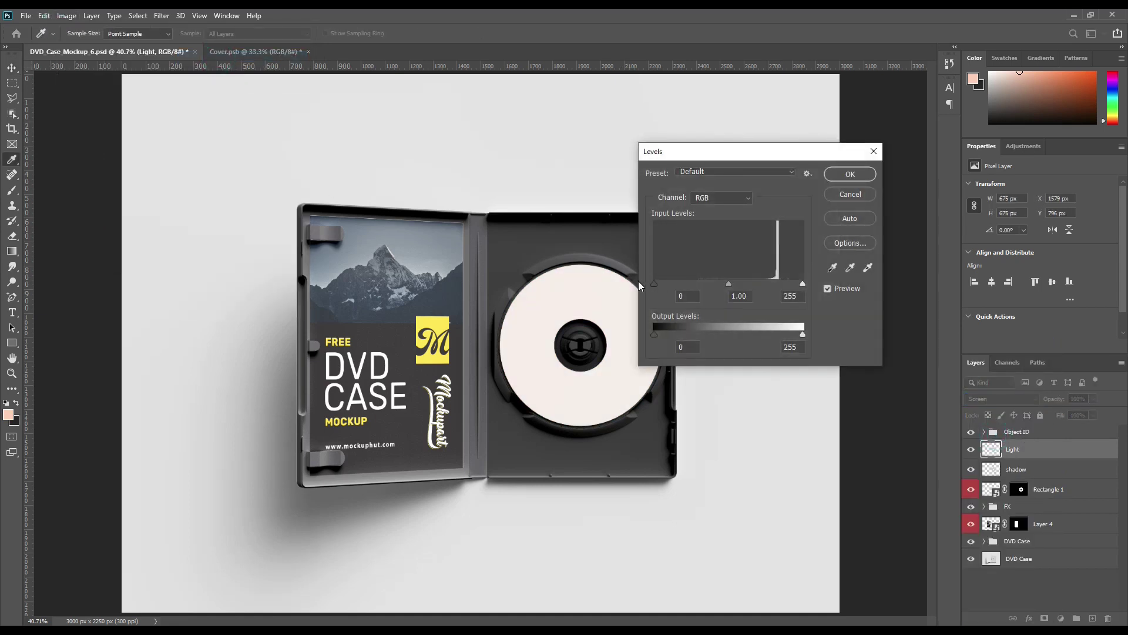
pyautogui.moveTo(683, 283); pyautogui.dragTo(769, 284)
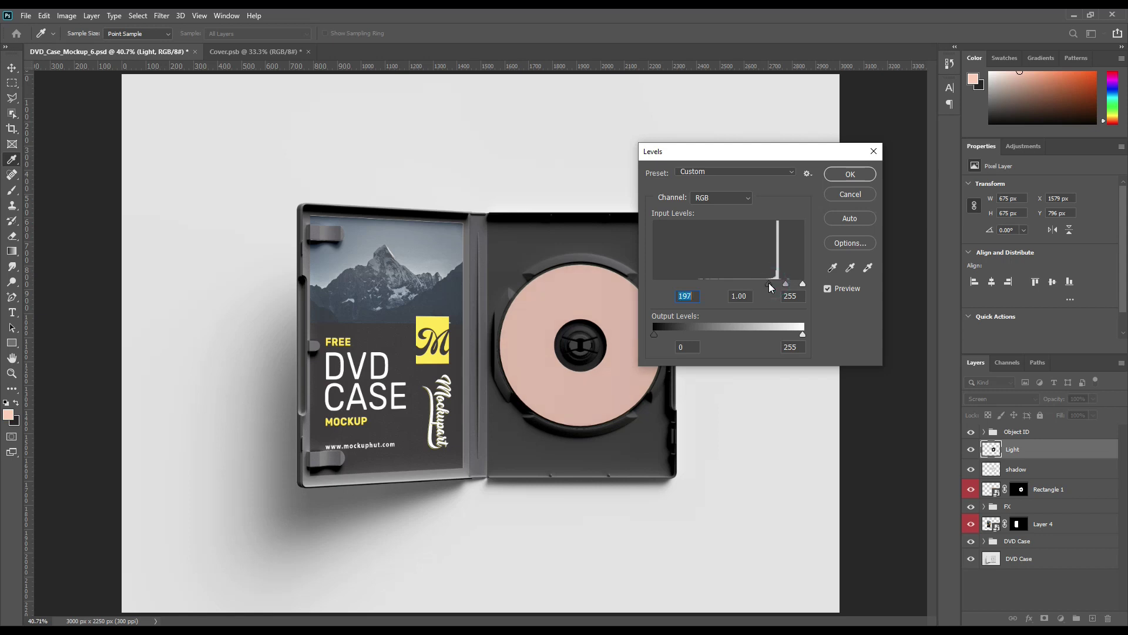
pyautogui.click(842, 175)
# - Group the Light and shadow layers and name the group FX
pyautogui.keyDown('shift'); pyautogui.click(1048, 473); pyautogui.keyUp('shift')
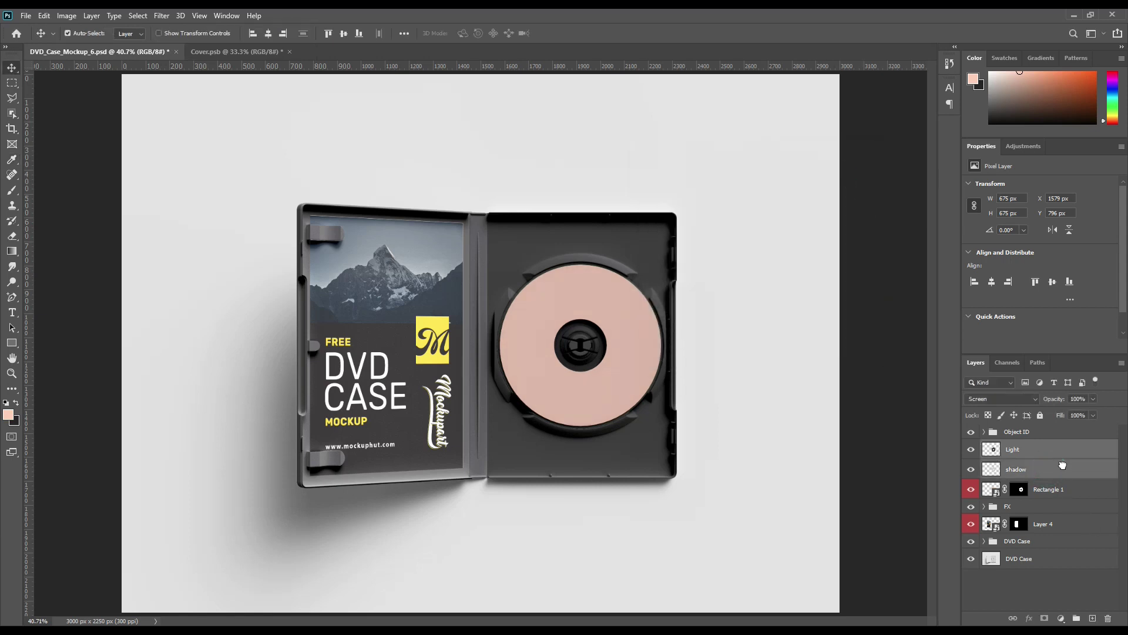
pyautogui.click(1076, 619)
pyautogui.doubleClick(1008, 447)
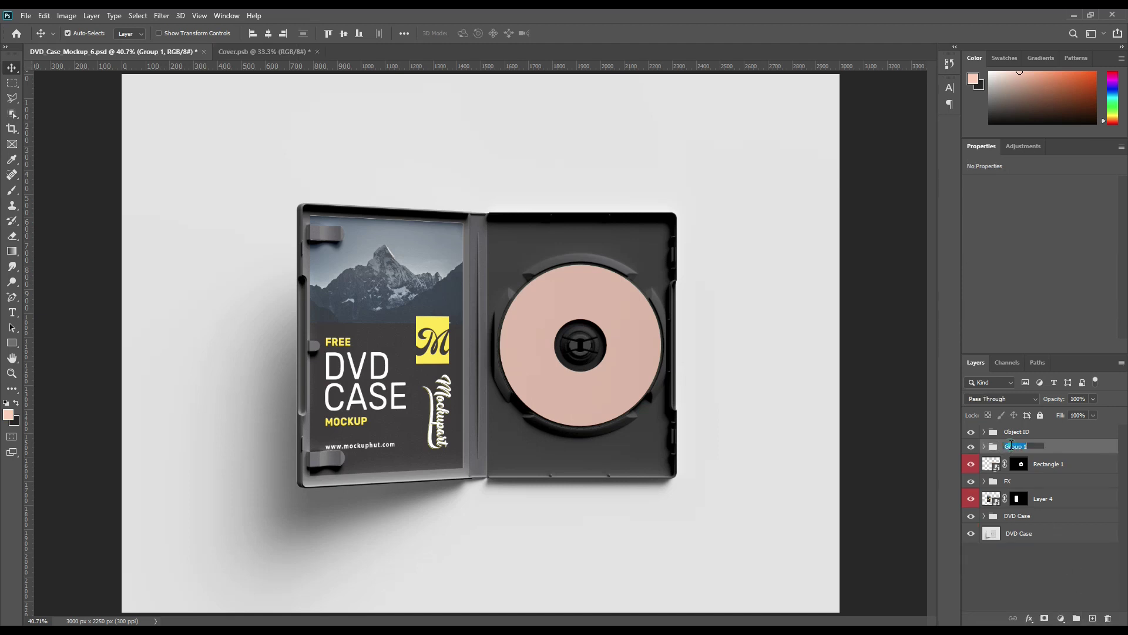
pyautogui.write('FX')
pyautogui.press('Return')
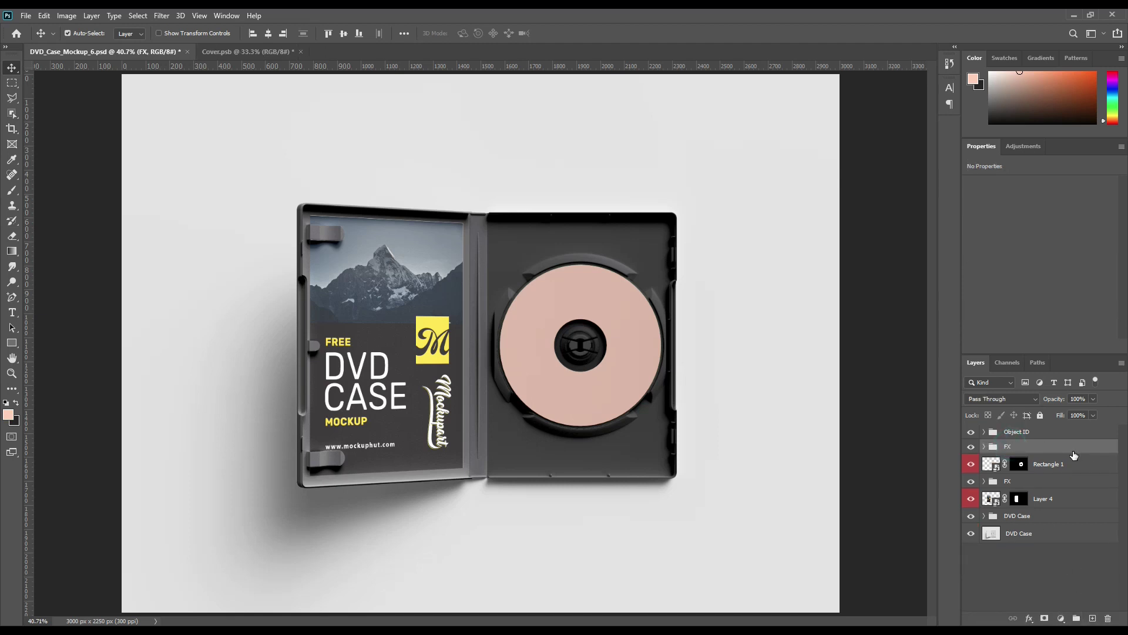
# - Open the Rectangle 1 Smart Object's contents and bring the artwork from Cover.psb into it
pyautogui.doubleClick(994, 464)
pyautogui.click(247, 52)
pyautogui.moveTo(1029, 440); pyautogui.dragTo(479, 300)
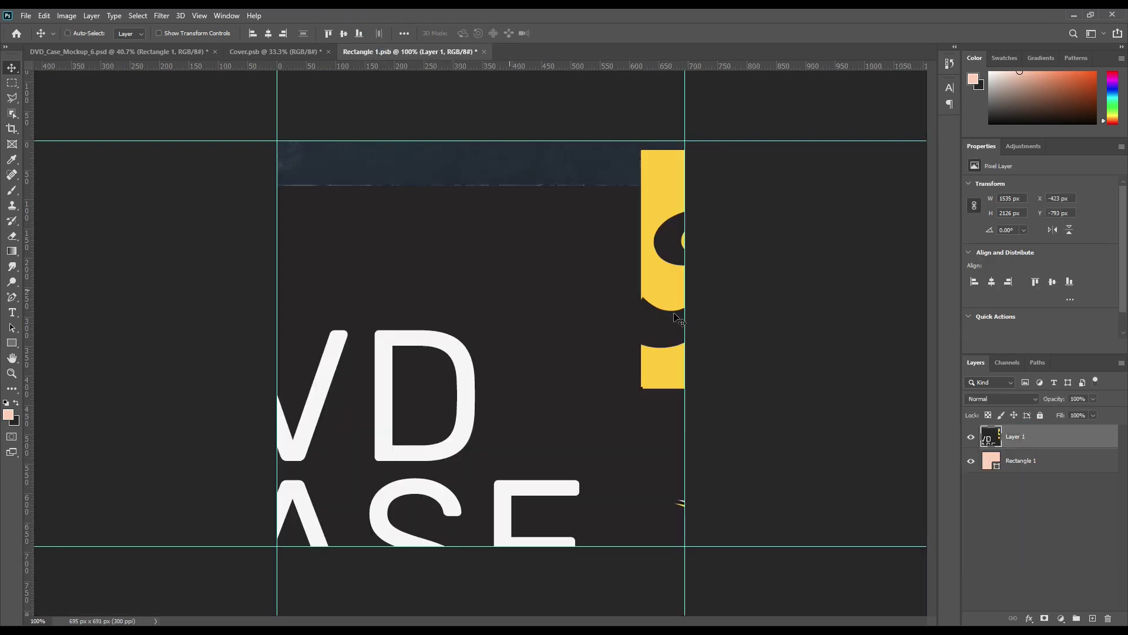
# - Scale the cover artwork in the disc Smart Object to 45.28% so it fits the canvas width
pyautogui.hotkey('ctrl', 't')
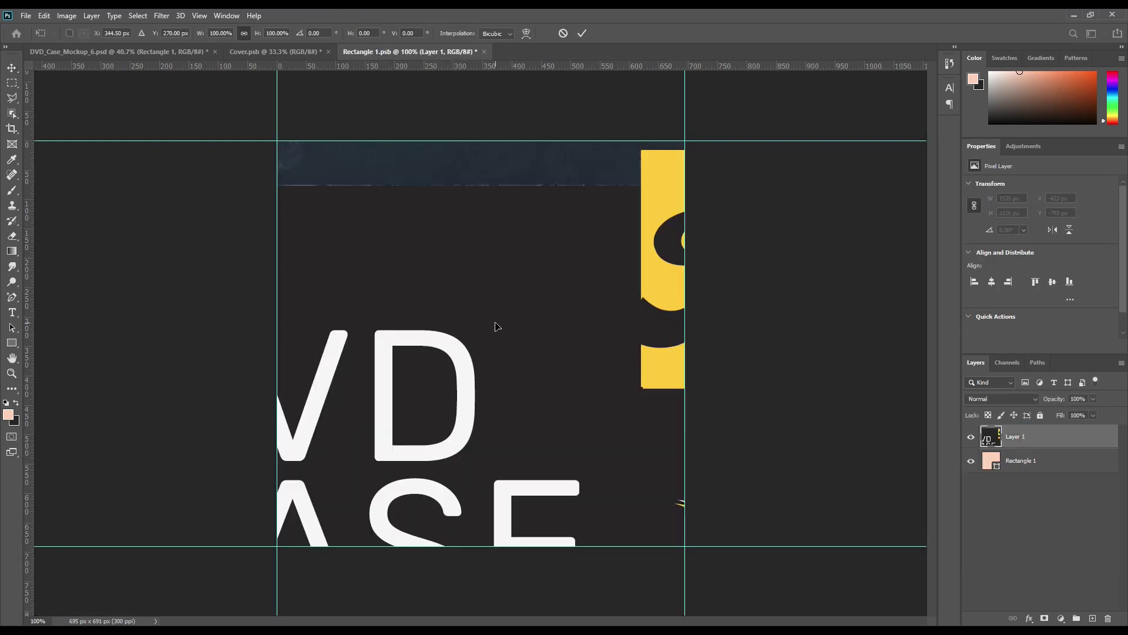
pyautogui.hotkey('ctrl', '-')
pyautogui.hotkey('ctrl', '-')
pyautogui.moveTo(704, 320); pyautogui.dragTo(562, 316)
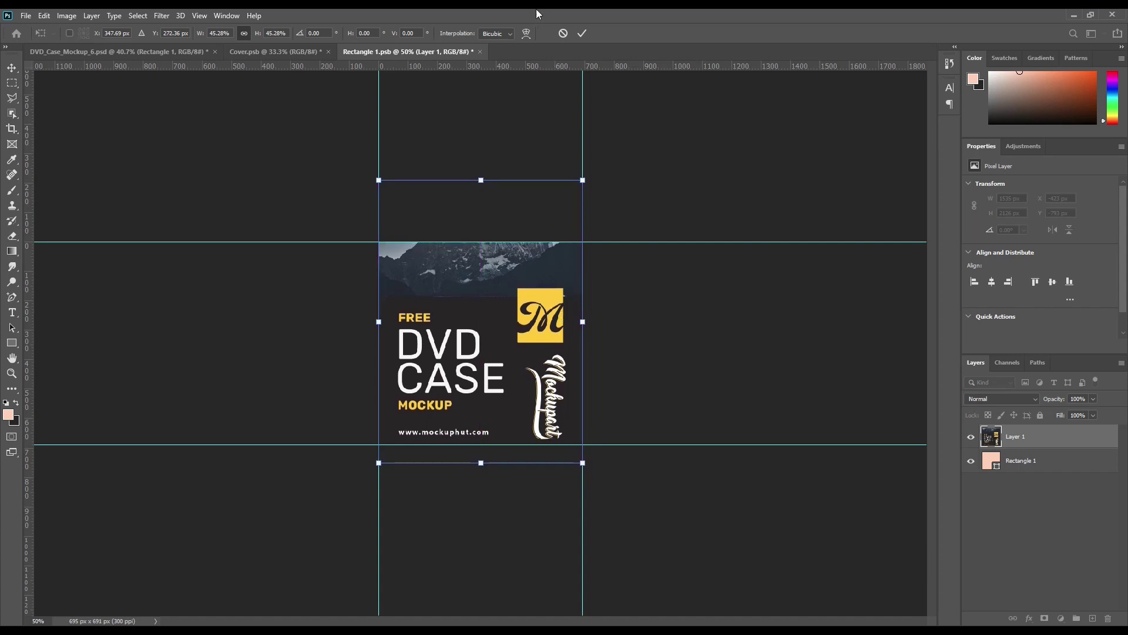
pyautogui.click(582, 32)
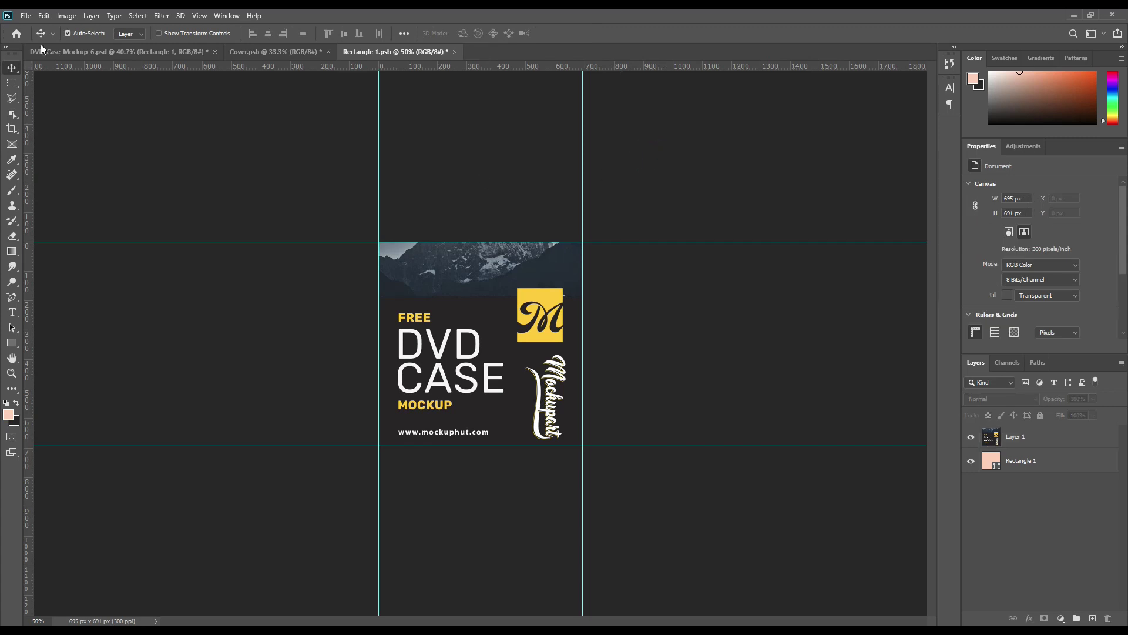
# - Save the disc Smart Object's contents and return to the DVD_Case_Mockup_6.psd document
pyautogui.click(26, 16)
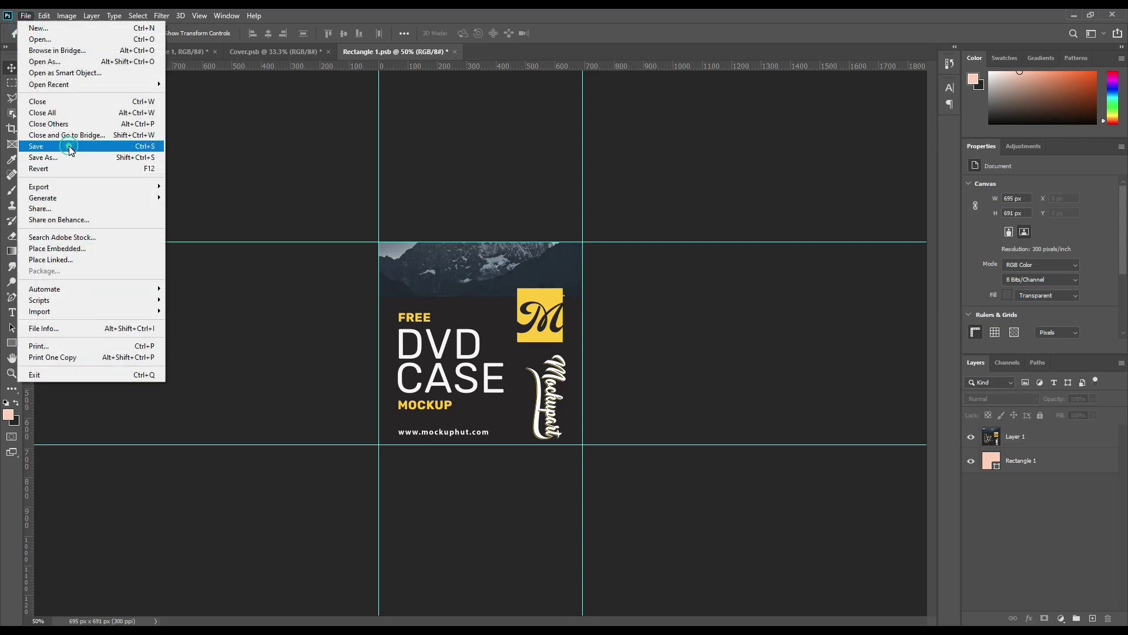
pyautogui.click(68, 147)
pyautogui.click(186, 51)
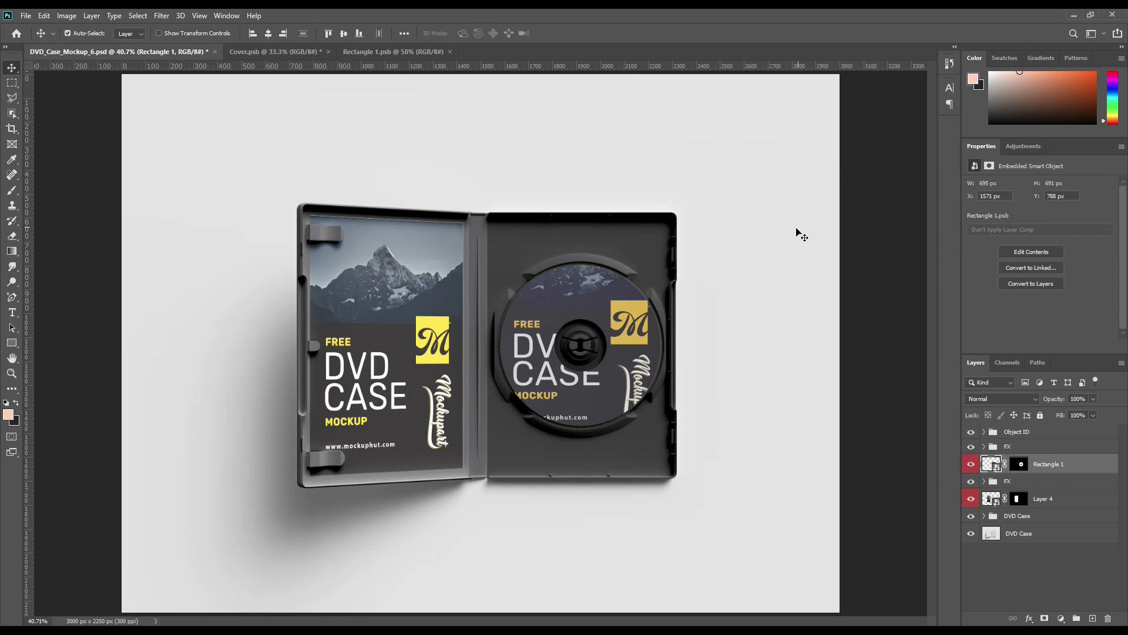
# - Add a Solid Color fill layer with colour #ffd1b6 directly above the base DVD Case layer
pyautogui.click(1032, 532)
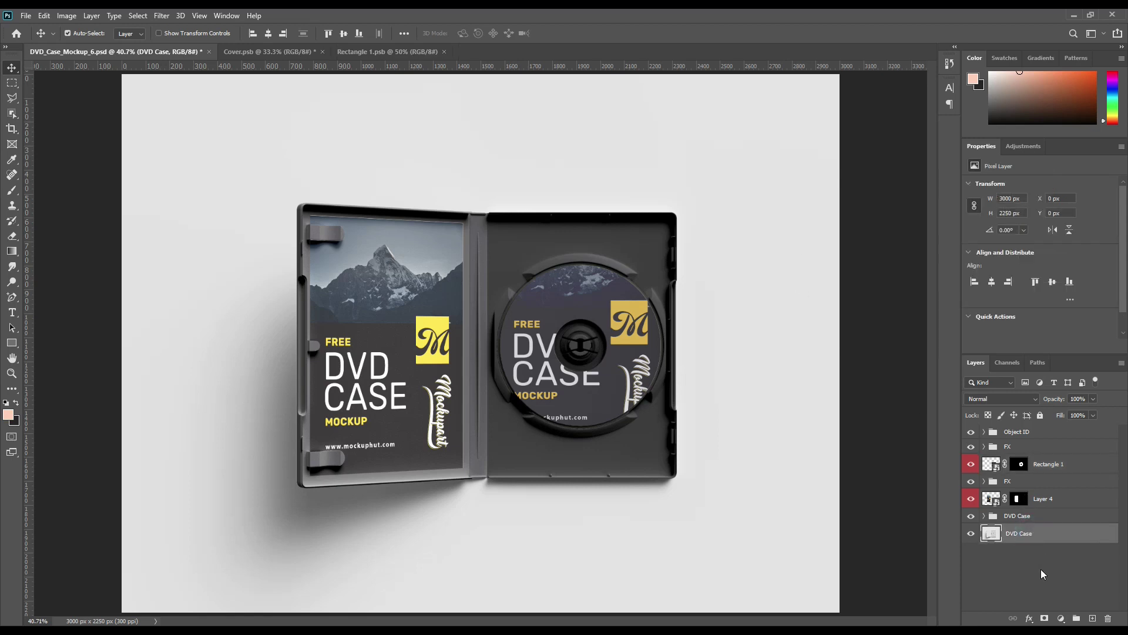
pyautogui.click(1061, 619)
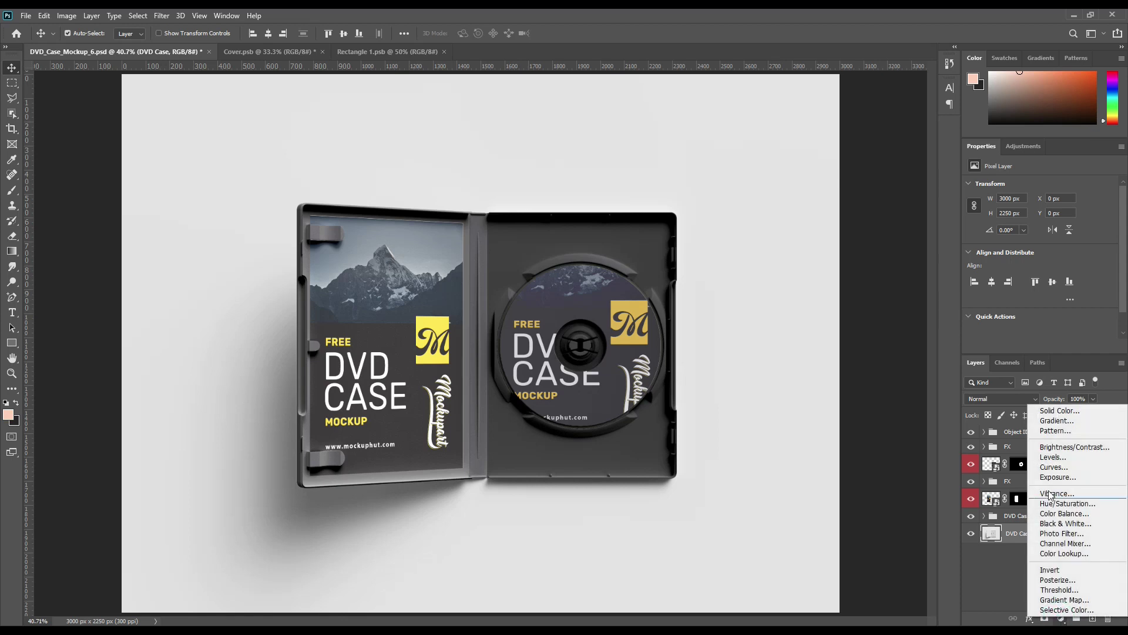
pyautogui.click(1059, 410)
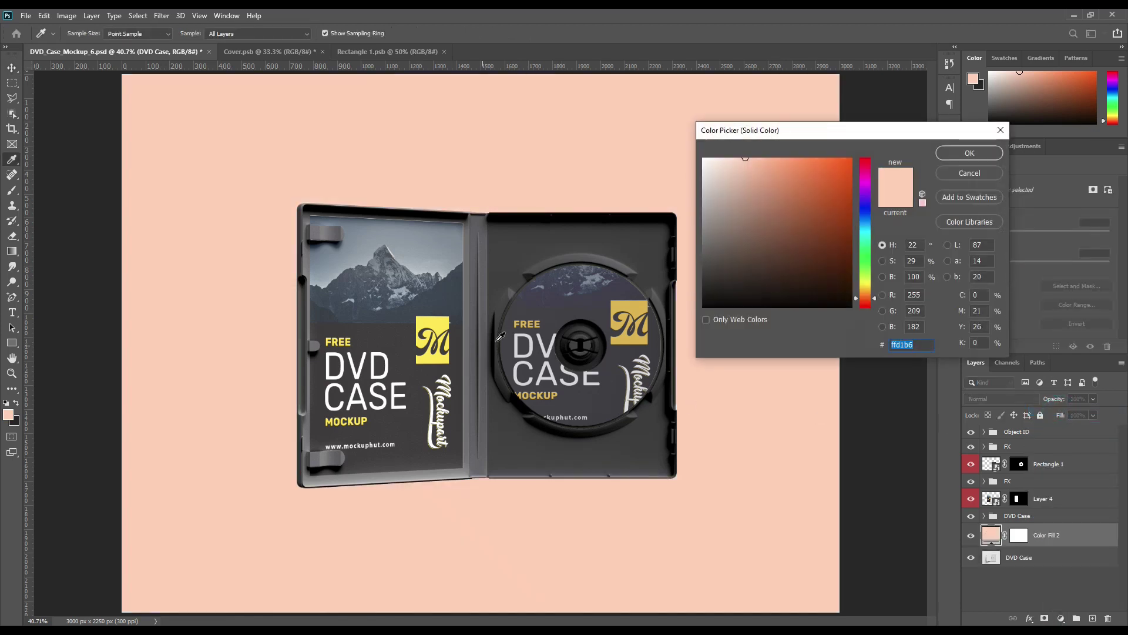
pyautogui.click(953, 154)
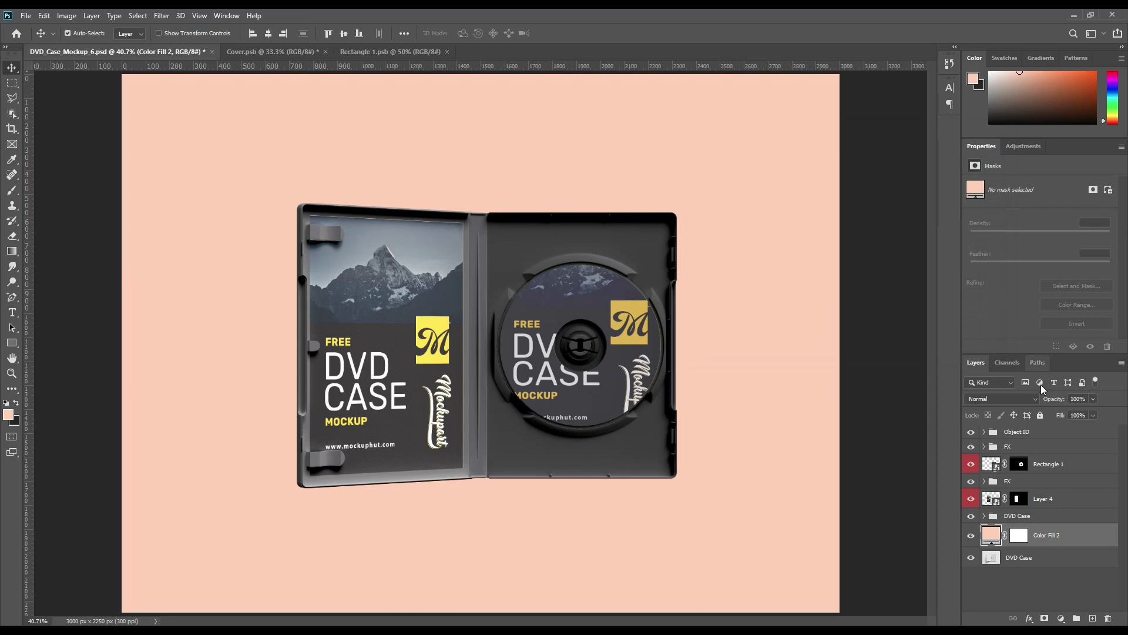
# - Set the background colour fill layer's blend mode to Linear Burn
pyautogui.click(1009, 396)
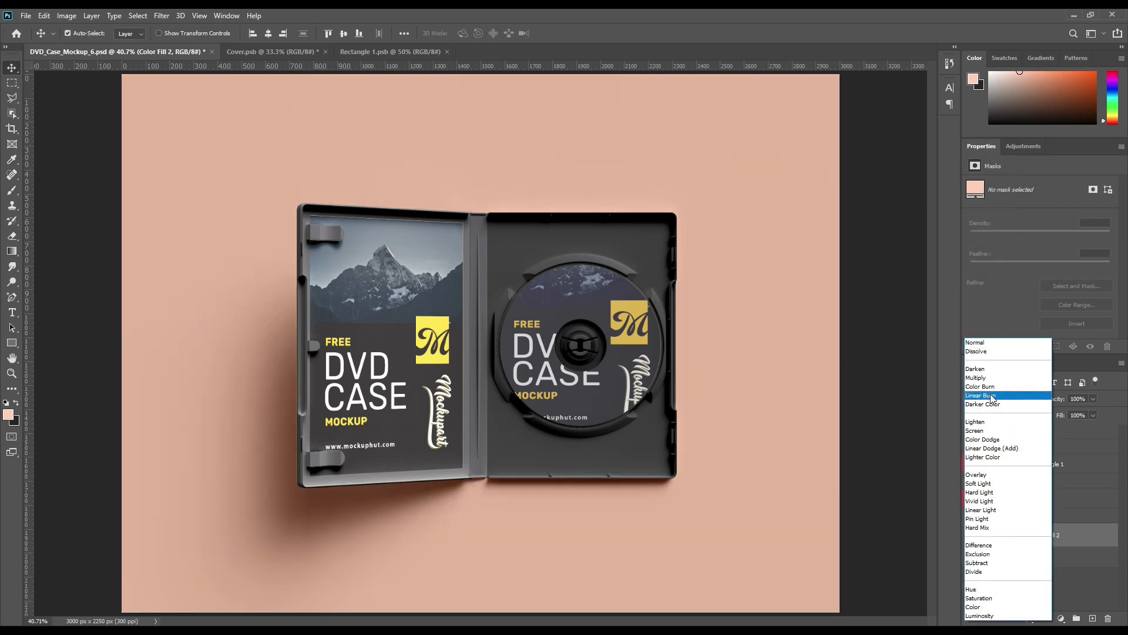
pyautogui.press('Escape')
pyautogui.click(1004, 584)
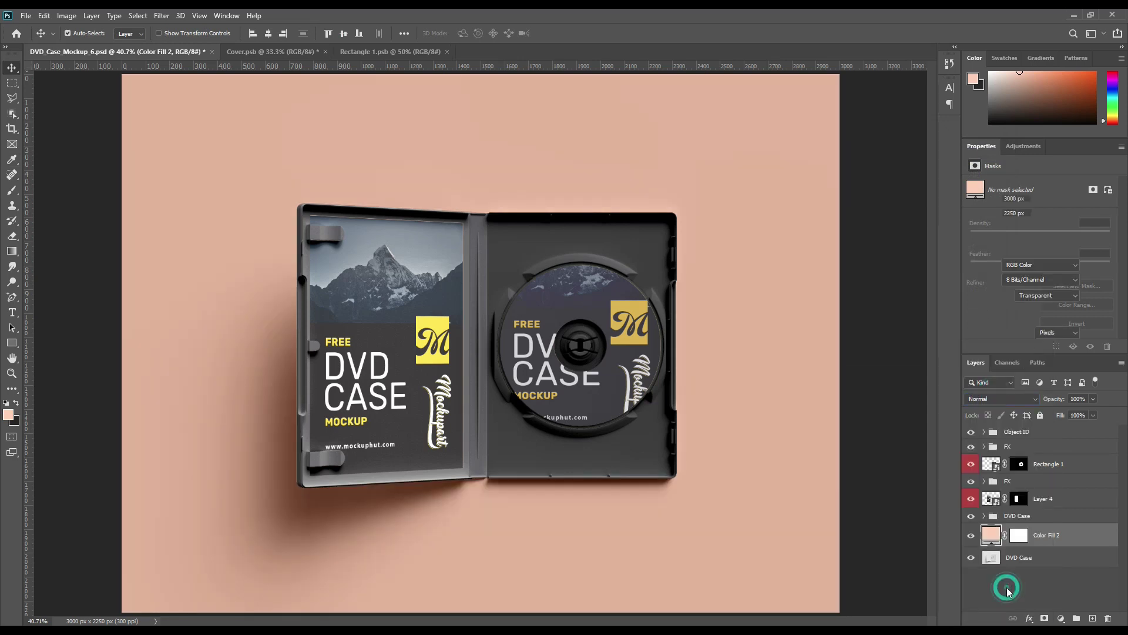